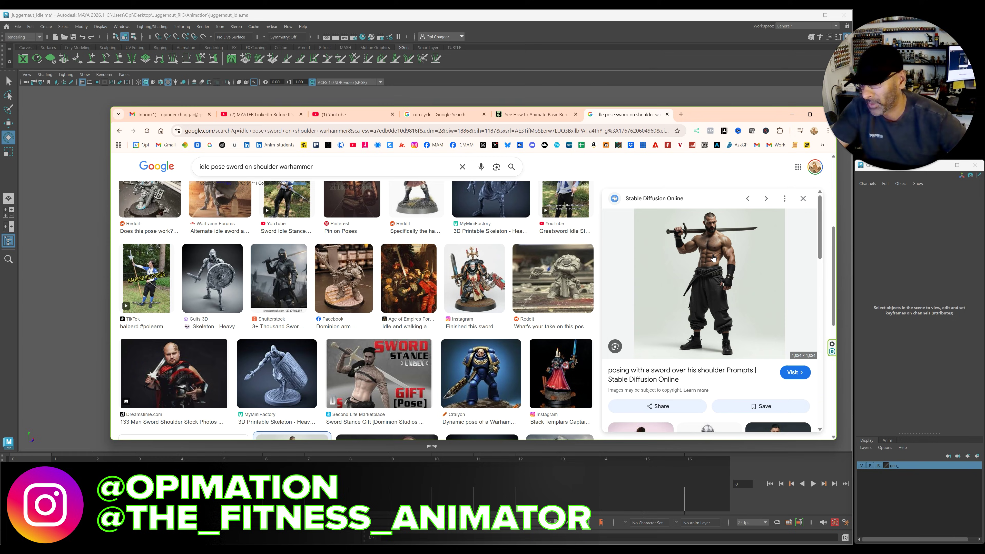
# - Minimize the reference browser and rotate the character's root hip control to about -39.5 degrees in Rotate Y
pyautogui.click(792, 114)
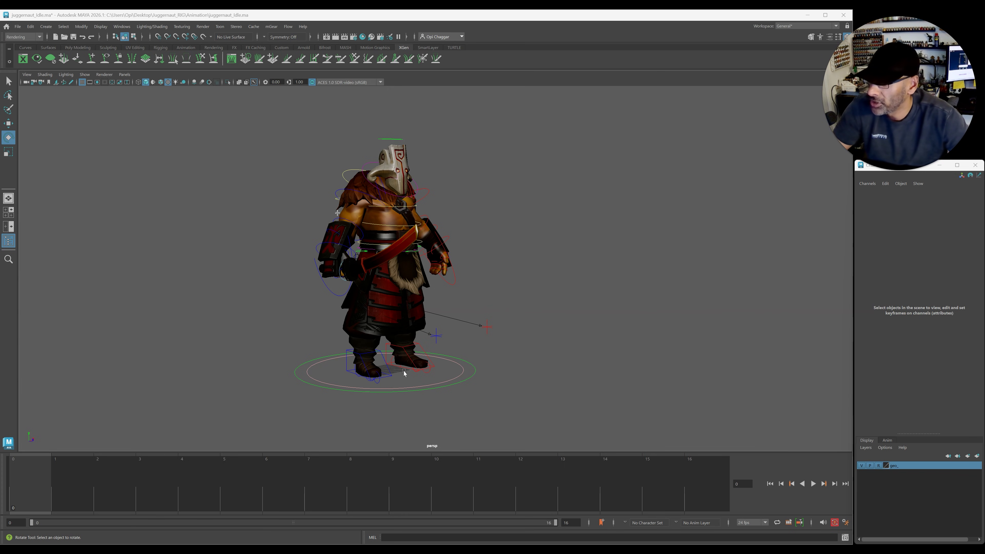
pyautogui.click(364, 365)
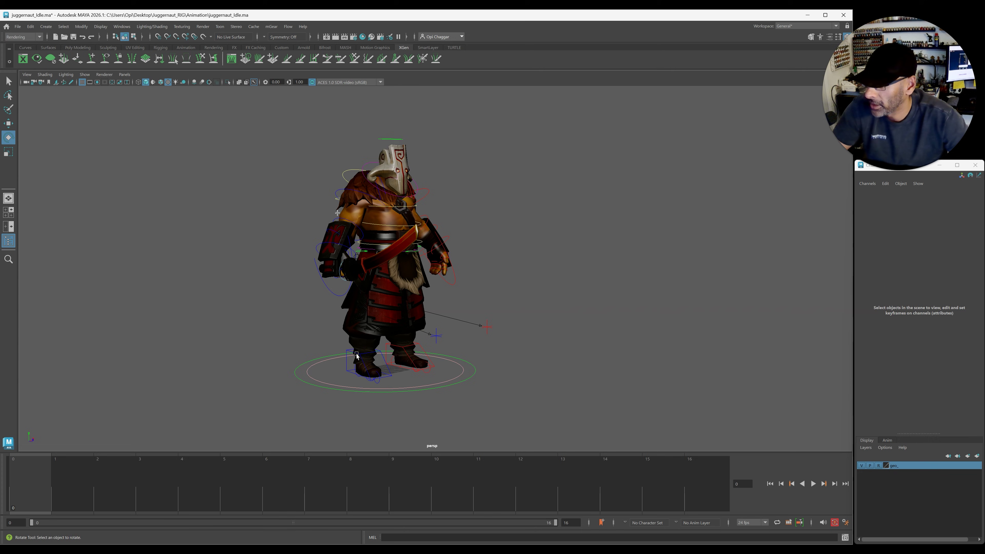
pyautogui.scroll(4, 433, 374)
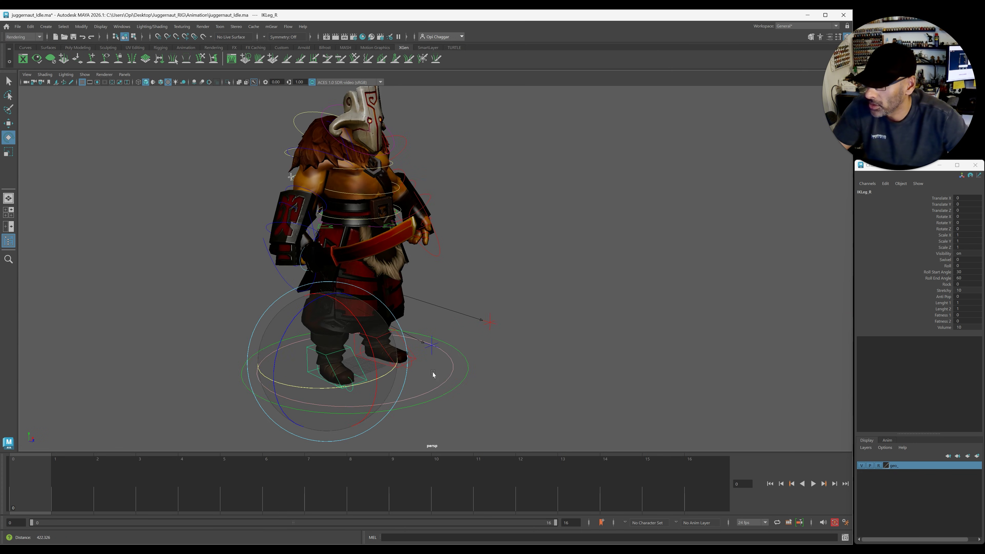
pyautogui.click(392, 220)
pyautogui.keyDown('alt'); pyautogui.moveTo(531, 241); pyautogui.dragTo(414, 260, button='right'); pyautogui.keyUp('alt')
pyautogui.moveTo(458, 239); pyautogui.dragTo(407, 245)
# - Rotate the right foot control to about -59.6 degrees in Y and move the left foot control to about 14.2 in Translate Z
pyautogui.click(384, 349)
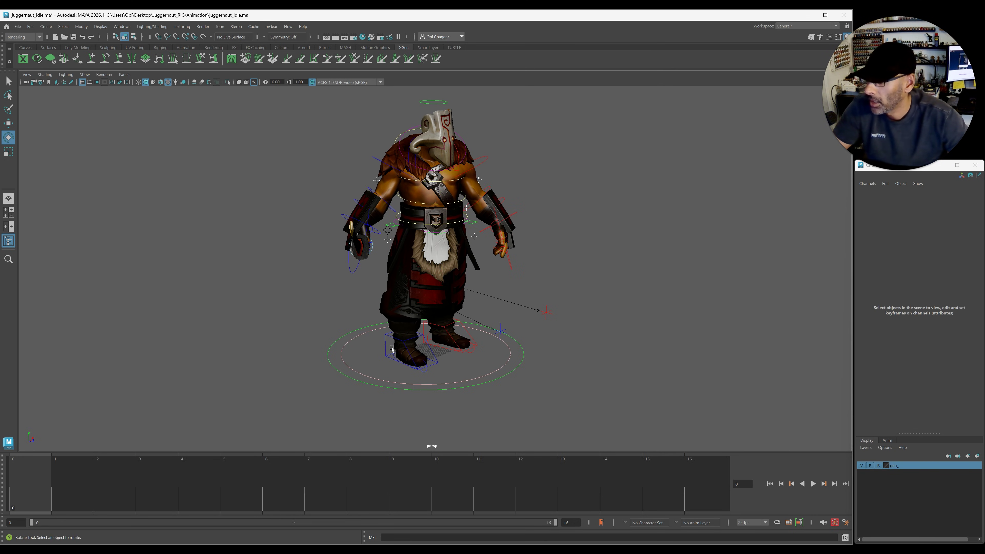
pyautogui.click(384, 346)
pyautogui.moveTo(450, 366); pyautogui.dragTo(419, 366)
pyautogui.press('w')
pyautogui.click(458, 353)
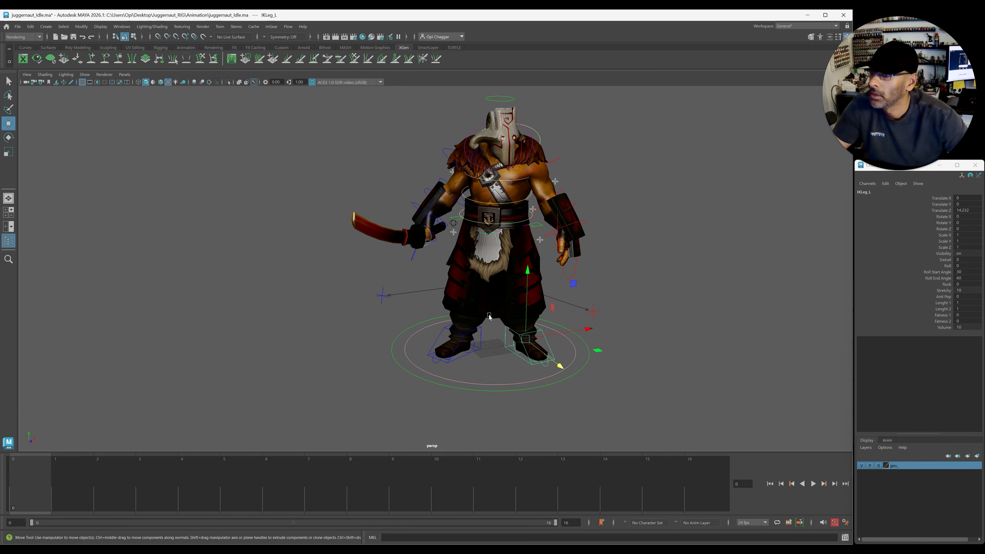
# - Show the character in the four-view layout, framed in the top view, with textured shading in the orthographic views
pyautogui.click(455, 218)
pyautogui.keyDown('alt'); pyautogui.moveTo(452, 229); pyautogui.dragTo(411, 225); pyautogui.keyUp('alt')
pyautogui.keyDown('alt'); pyautogui.moveTo(411, 232); pyautogui.dragTo(393, 240, button='right'); pyautogui.keyUp('alt')
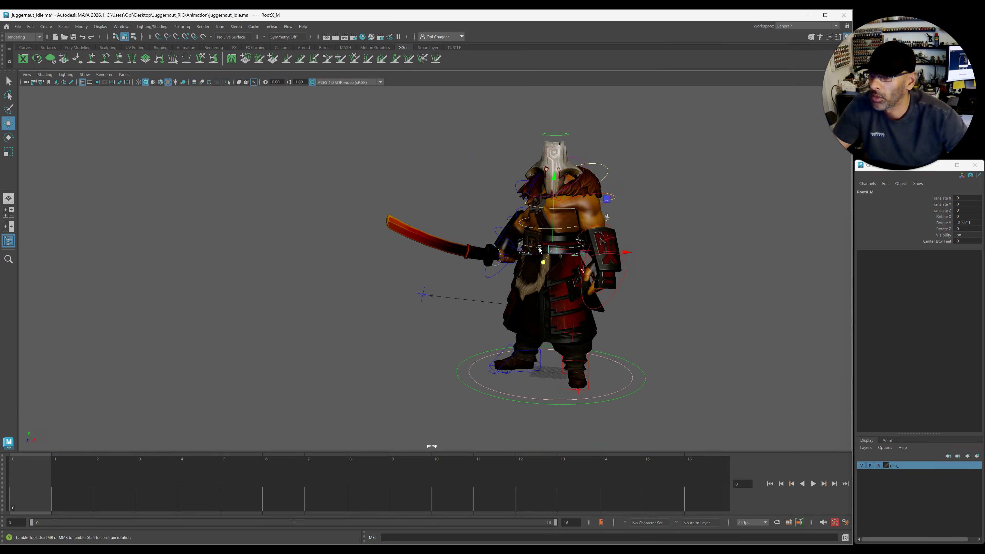
pyautogui.keyDown('alt'); pyautogui.moveTo(393, 248); pyautogui.dragTo(387, 245, button='middle'); pyautogui.keyUp('alt')
pyautogui.press('space')
pyautogui.hotkey('shift', 'a')
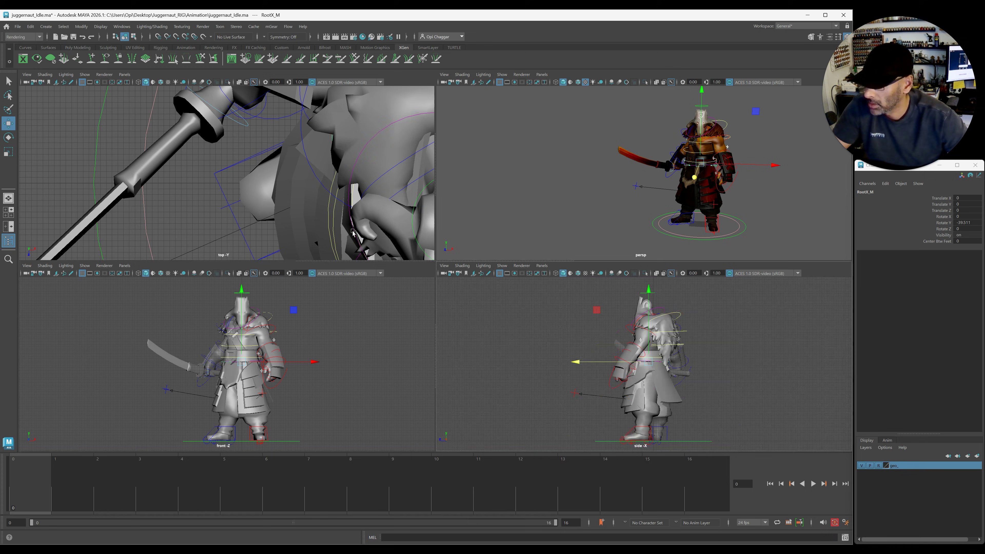
pyautogui.press('6')
pyautogui.press('6')
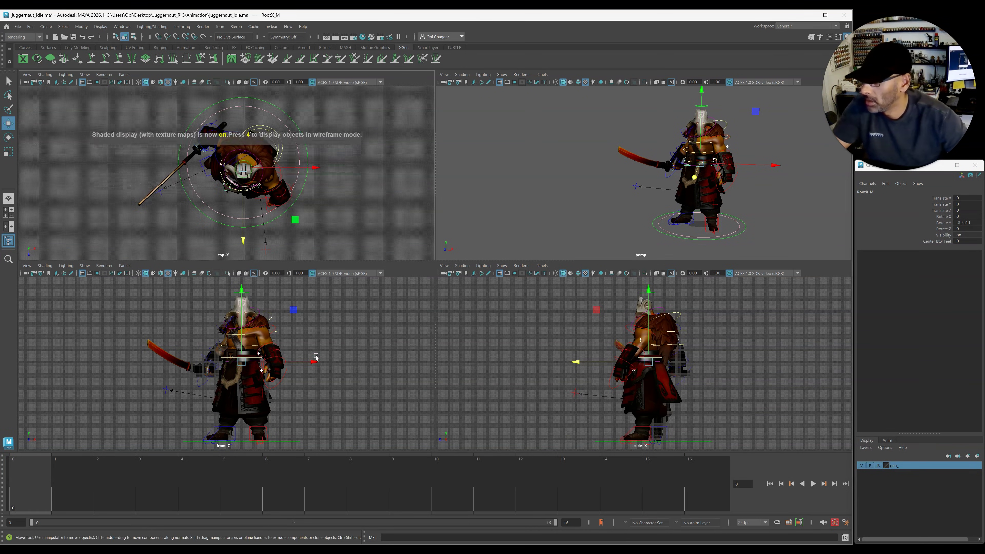
# - Shift the foot controls sideways, the right foot to about 5 and the left foot to about 2.5 in Translate X
pyautogui.moveTo(316, 362); pyautogui.dragTo(315, 362)
pyautogui.hotkey('ctrl', 'z')
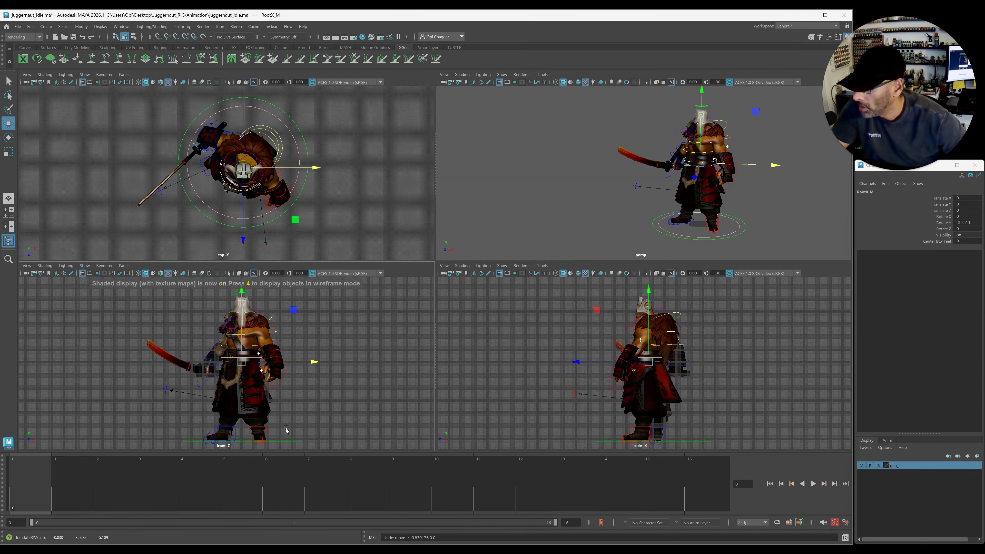
pyautogui.click(239, 435)
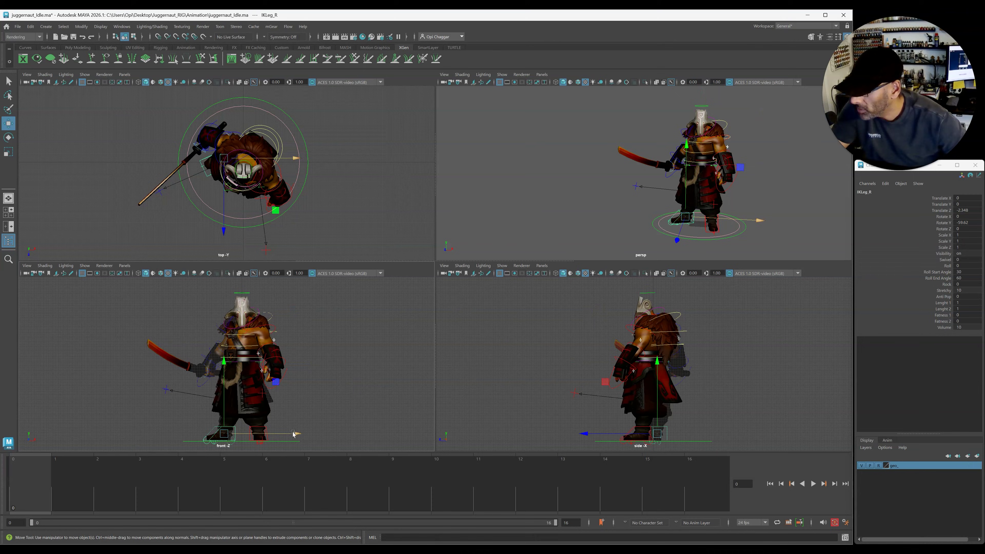
pyautogui.moveTo(294, 434); pyautogui.dragTo(299, 435)
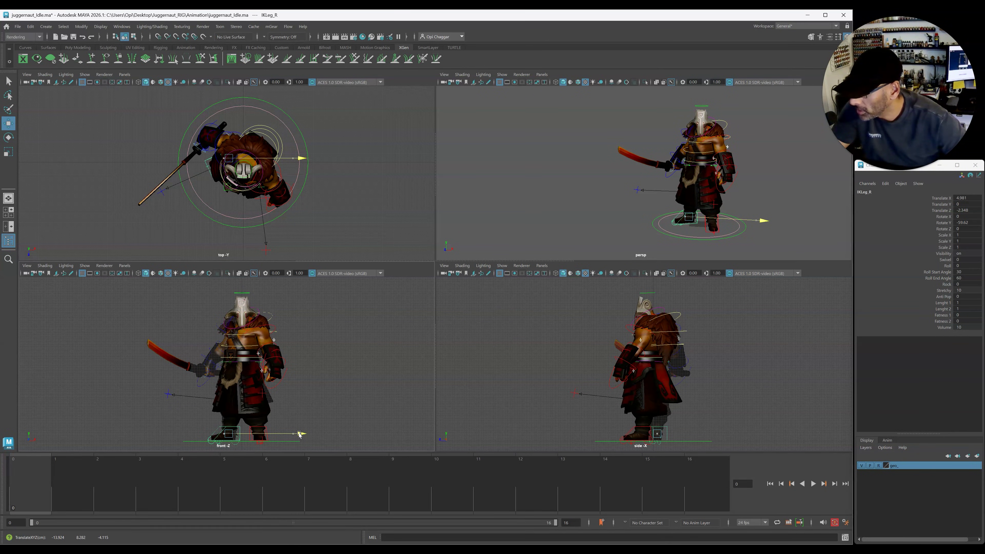
pyautogui.click(281, 423)
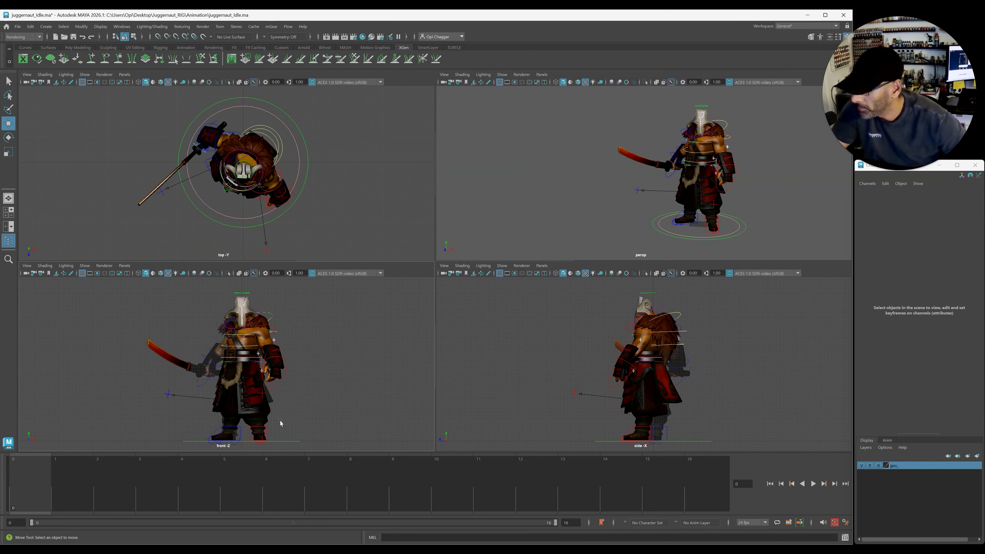
pyautogui.click(264, 431)
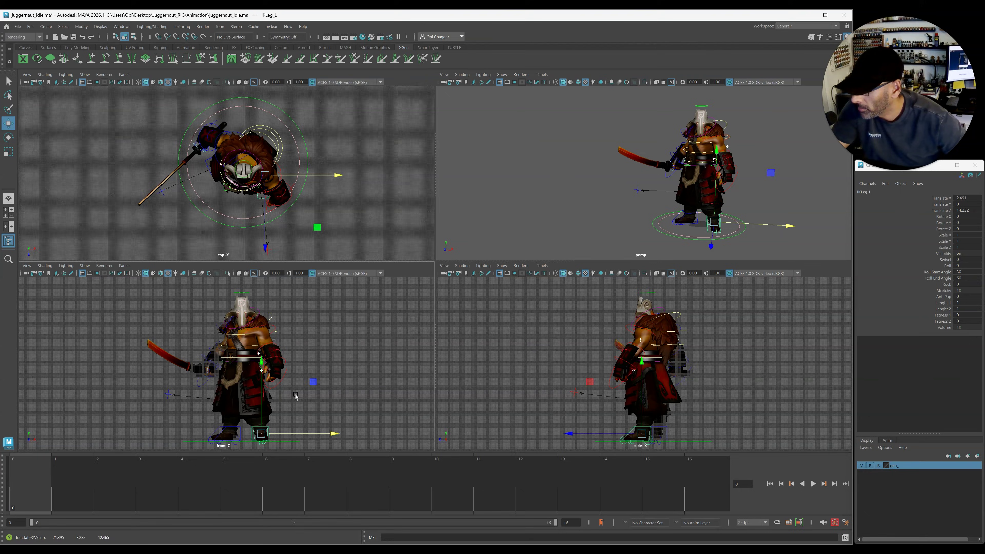
pyautogui.click(684, 169)
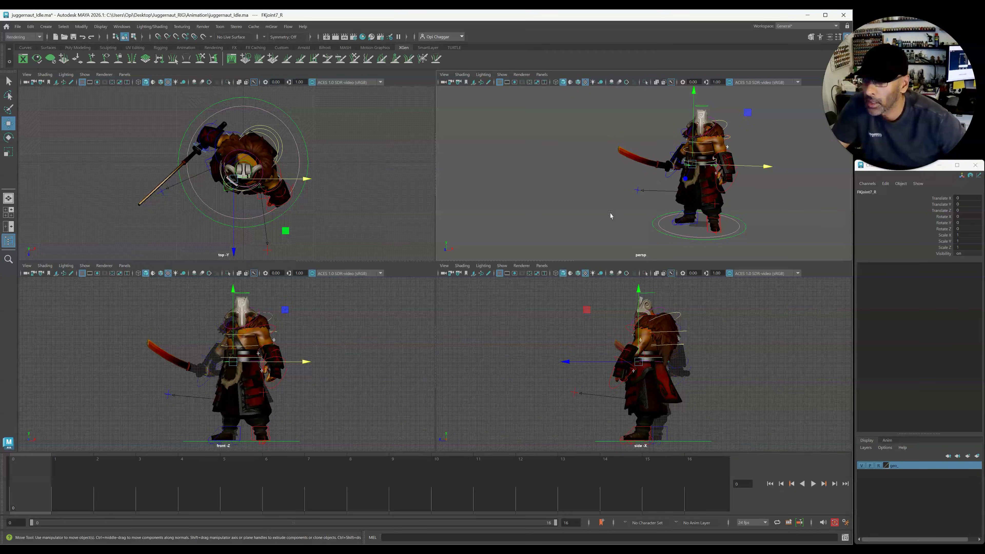
pyautogui.moveTo(232, 291); pyautogui.dragTo(233, 292)
pyautogui.hotkey('ctrl', 'z')
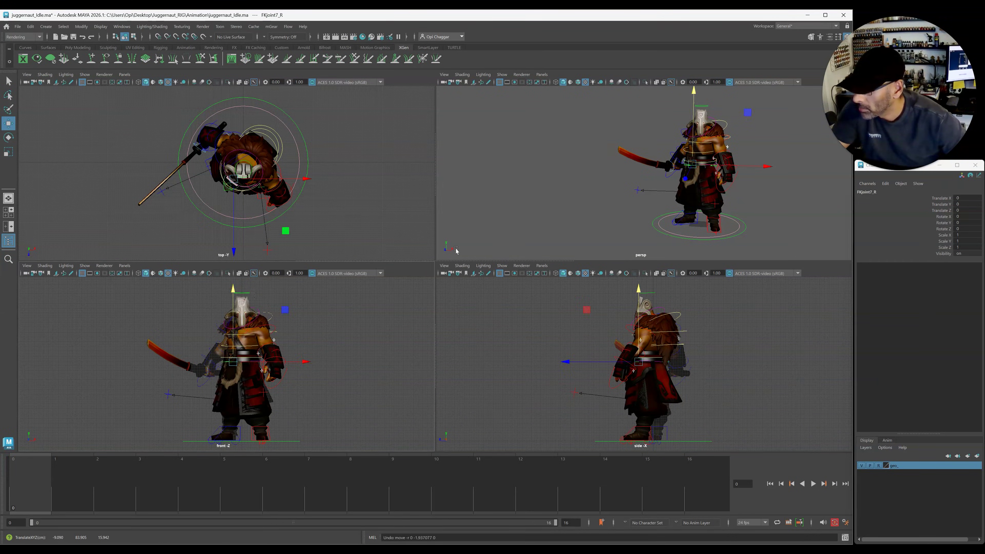
# - Return to the single perspective view and lower the root hip control to about -0.6 in Translate Y
pyautogui.press('space')
pyautogui.keyDown('alt'); pyautogui.moveTo(439, 339); pyautogui.dragTo(521, 325); pyautogui.keyUp('alt')
pyautogui.scroll(1, 517, 303)
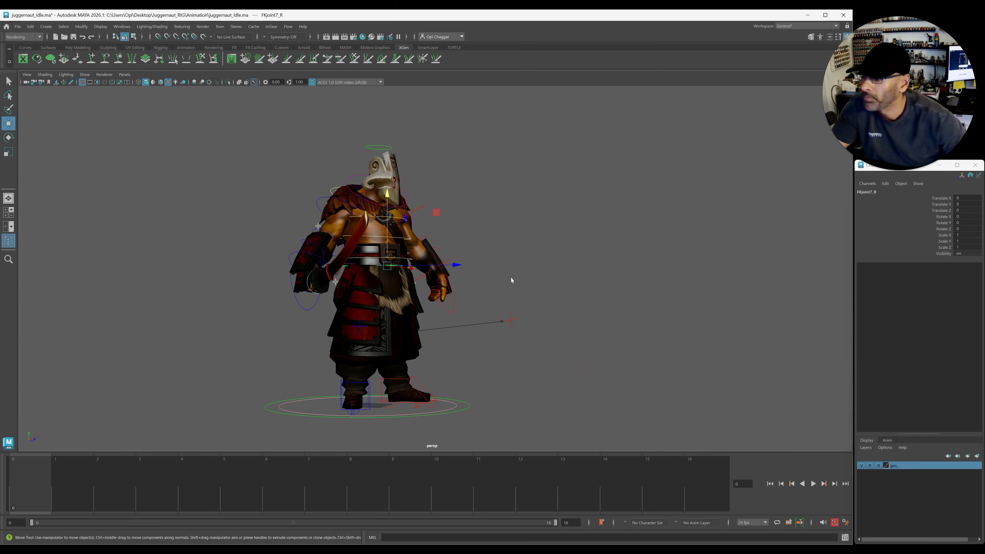
pyautogui.click(512, 279)
pyautogui.keyDown('alt'); pyautogui.moveTo(454, 194); pyautogui.dragTo(481, 174); pyautogui.keyUp('alt')
pyautogui.click(401, 215)
pyautogui.hotkey('ctrl', 'z')
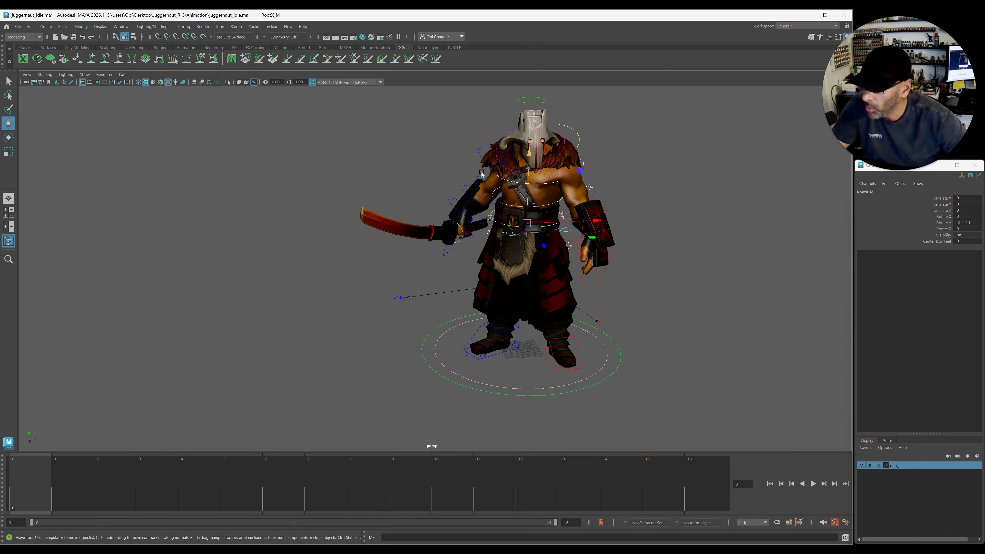
pyautogui.moveTo(529, 153); pyautogui.dragTo(616, 280)
# - Turn on Joint Vis on the rig's Main control to display the skeleton joints
pyautogui.keyDown('alt'); pyautogui.moveTo(489, 372); pyautogui.dragTo(508, 266, button='middle'); pyautogui.keyUp('alt')
pyautogui.keyDown('alt'); pyautogui.moveTo(507, 266); pyautogui.dragTo(484, 336); pyautogui.keyUp('alt')
pyautogui.keyDown('alt'); pyautogui.moveTo(489, 355); pyautogui.dragTo(521, 402, button='middle'); pyautogui.keyUp('alt')
pyautogui.keyDown('alt'); pyautogui.moveTo(521, 392); pyautogui.dragTo(545, 268, button='right'); pyautogui.keyUp('alt')
pyautogui.moveTo(547, 377); pyautogui.dragTo(548, 377)
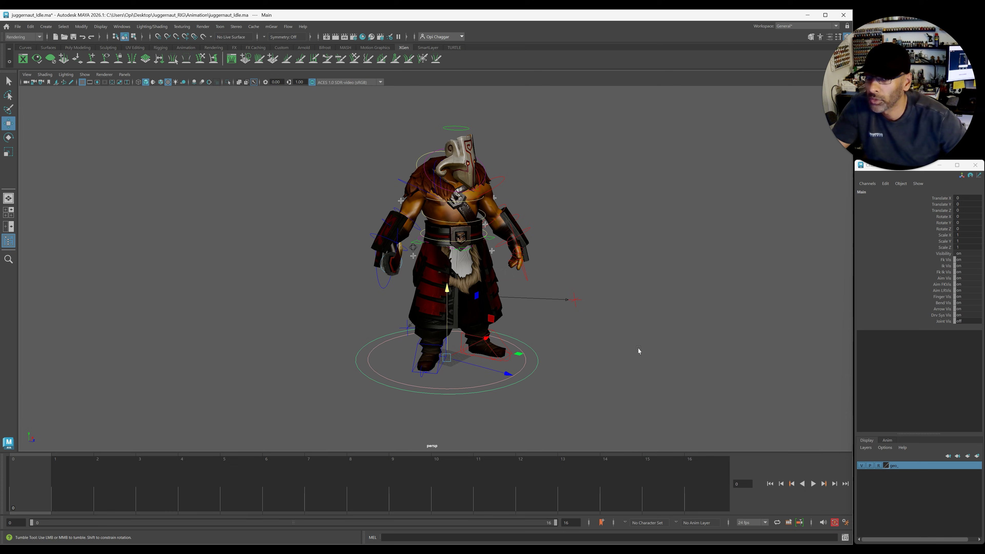
pyautogui.keyDown('alt'); pyautogui.moveTo(640, 349); pyautogui.dragTo(636, 349); pyautogui.keyUp('alt')
pyautogui.click(944, 322)
pyautogui.moveTo(517, 348); pyautogui.dragTo(681, 328, button='middle')
pyautogui.keyDown('alt'); pyautogui.moveTo(681, 327); pyautogui.dragTo(699, 329, button='right'); pyautogui.keyUp('alt')
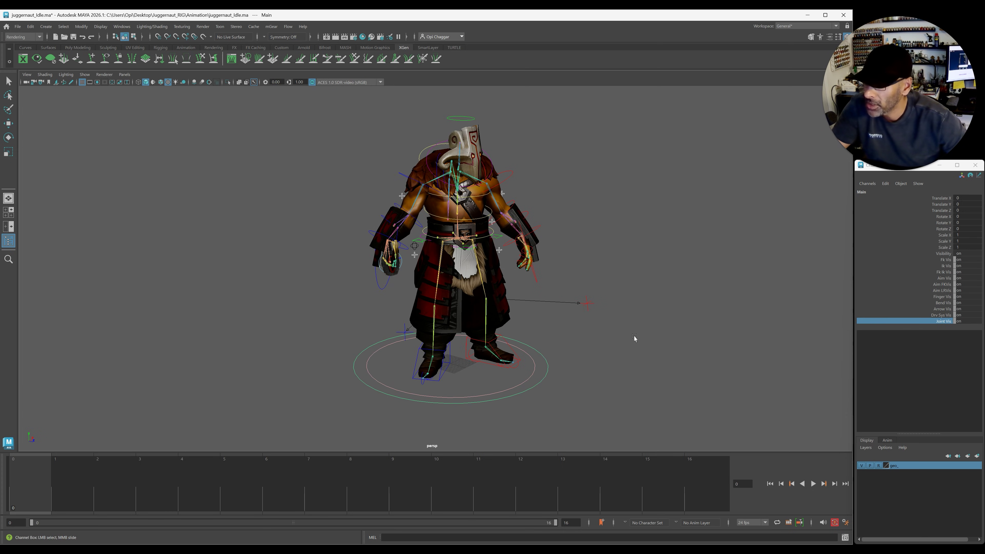
# - Raise the root hip control slightly to about -0.35 in Translate Y
pyautogui.keyDown('alt'); pyautogui.moveTo(635, 339); pyautogui.dragTo(623, 344); pyautogui.keyUp('alt')
pyautogui.click(633, 253)
pyautogui.click(517, 238)
pyautogui.keyDown('alt'); pyautogui.moveTo(540, 259); pyautogui.dragTo(508, 258); pyautogui.keyUp('alt')
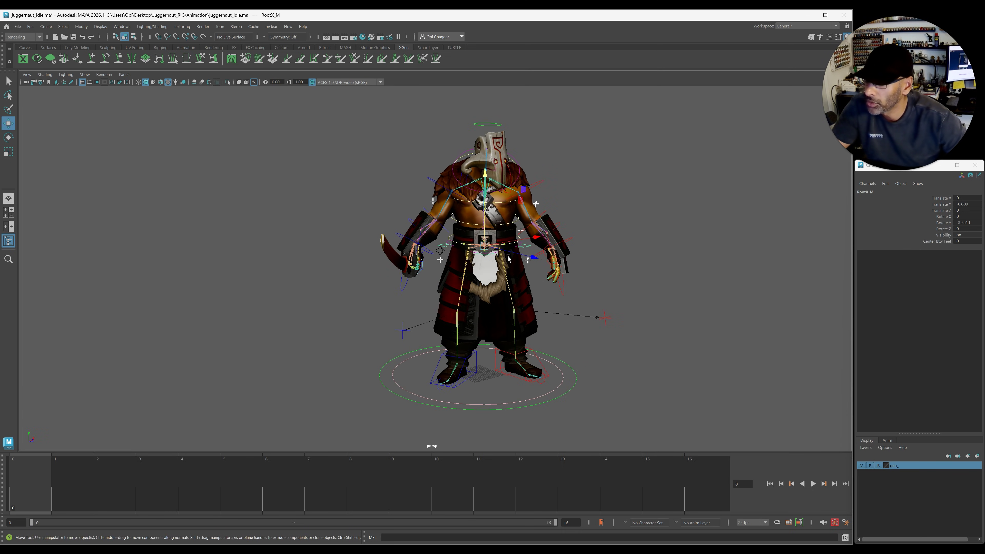
pyautogui.click(509, 295)
pyautogui.click(609, 294)
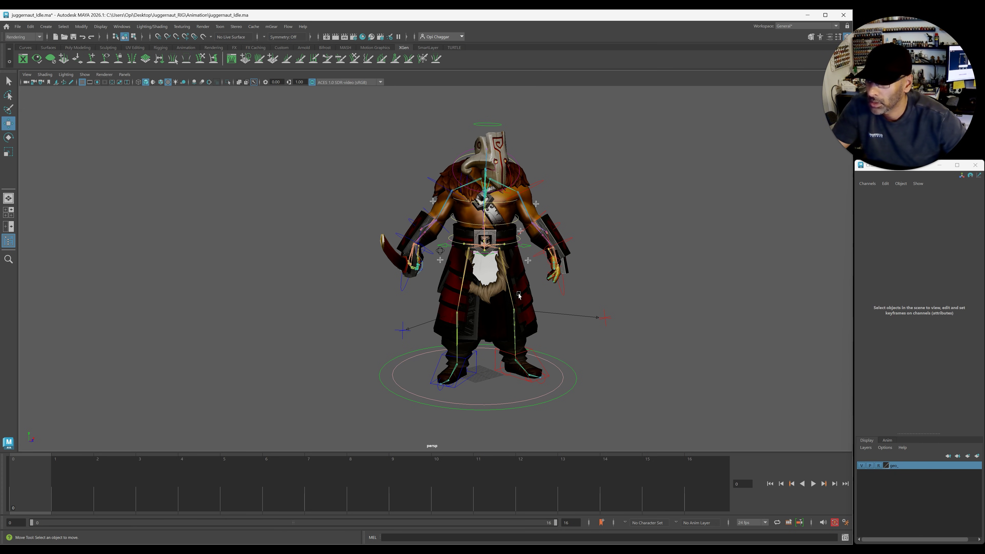
pyautogui.keyDown('alt'); pyautogui.moveTo(510, 262); pyautogui.dragTo(568, 267, button='right'); pyautogui.keyUp('alt')
pyautogui.click(545, 239)
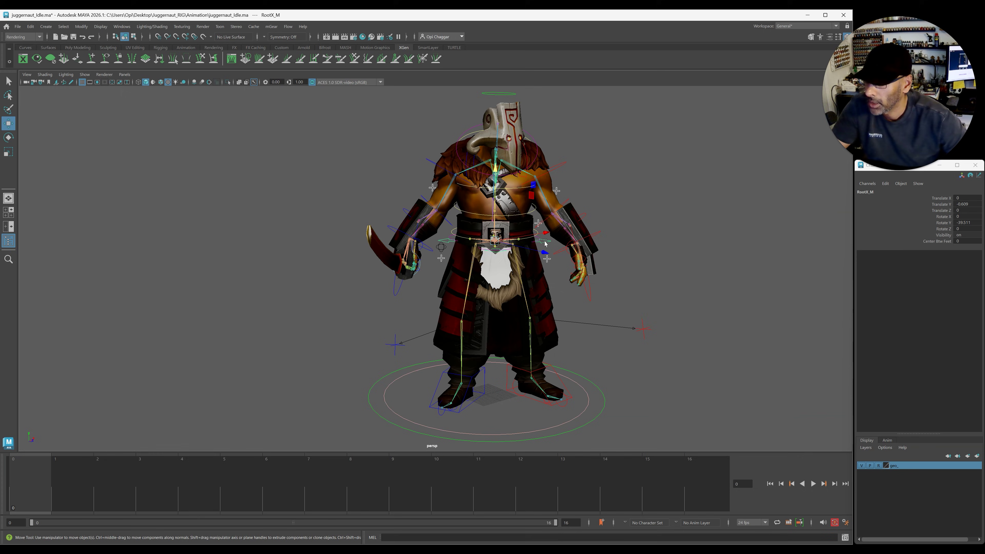
pyautogui.keyDown('alt'); pyautogui.moveTo(548, 239); pyautogui.dragTo(518, 236); pyautogui.keyUp('alt')
pyautogui.moveTo(517, 184); pyautogui.dragTo(517, 183)
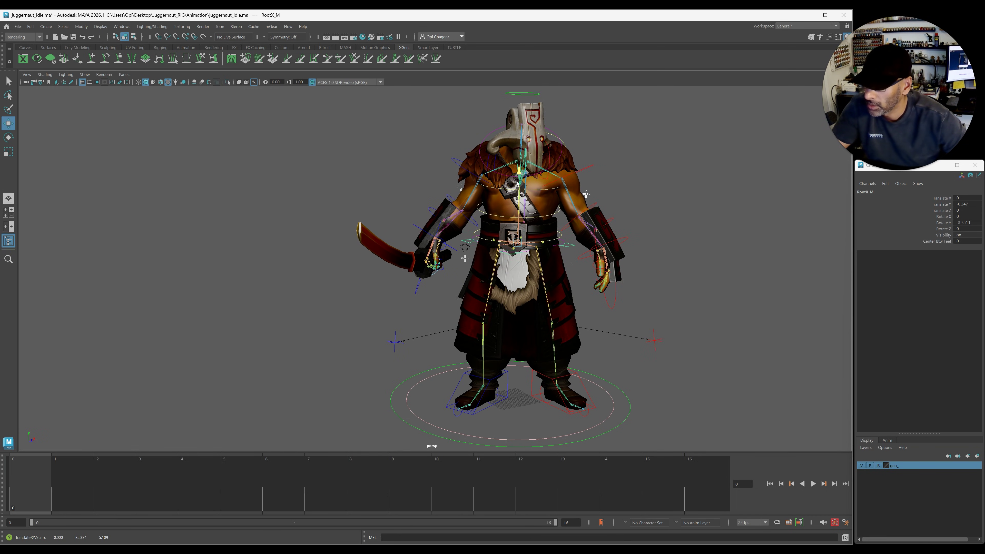
# - Fine-tune the hip height by setting the root control to about -0.45 in Translate Y, then deselect it
pyautogui.keyDown('alt'); pyautogui.moveTo(543, 228); pyautogui.dragTo(502, 225); pyautogui.keyUp('alt')
pyautogui.keyDown('alt'); pyautogui.moveTo(502, 229); pyautogui.dragTo(487, 232, button='right'); pyautogui.keyUp('alt')
pyautogui.keyDown('alt'); pyautogui.moveTo(491, 241); pyautogui.dragTo(531, 247); pyautogui.keyUp('alt')
pyautogui.keyDown('alt'); pyautogui.moveTo(422, 351); pyautogui.dragTo(558, 225, button='right'); pyautogui.keyUp('alt')
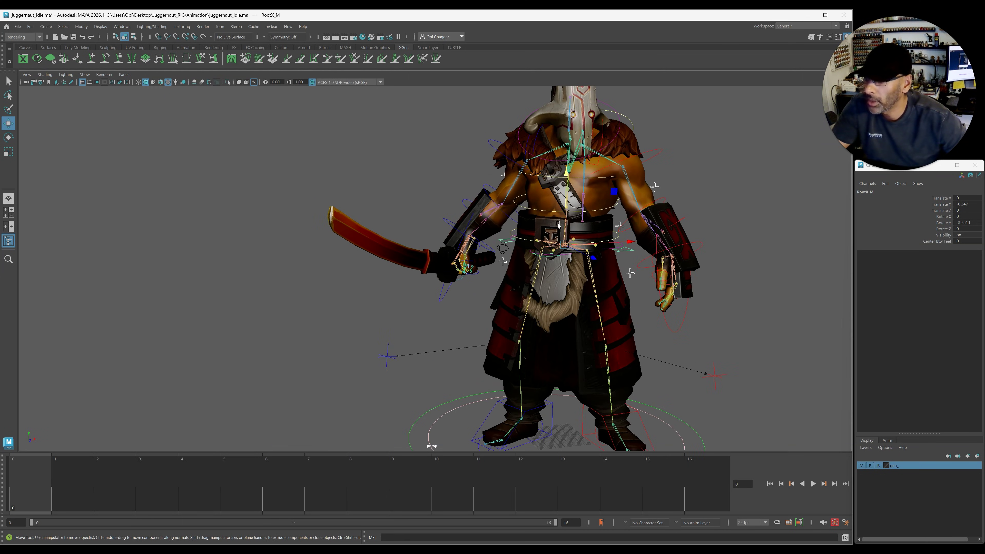
pyautogui.moveTo(564, 210); pyautogui.dragTo(565, 208)
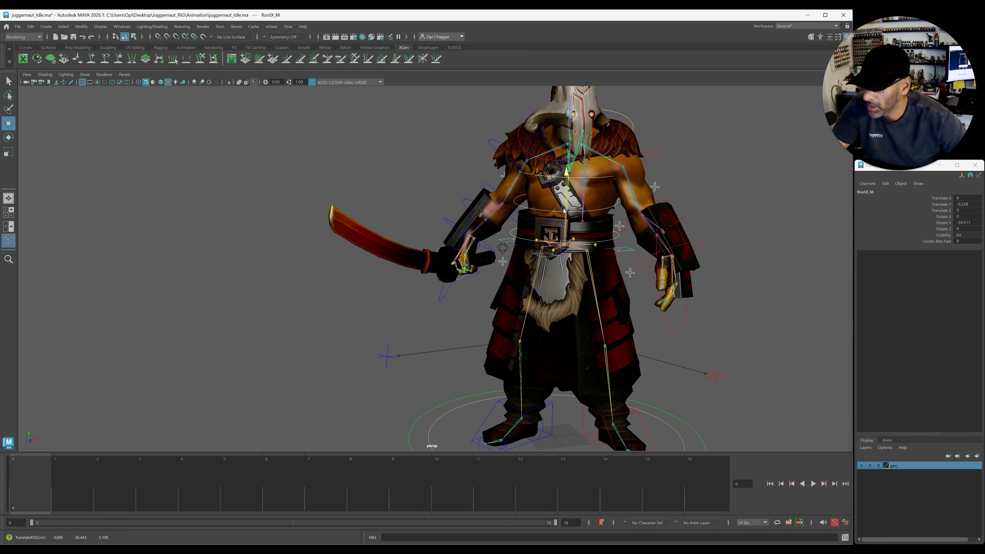
pyautogui.hotkey('ctrl', 'z')
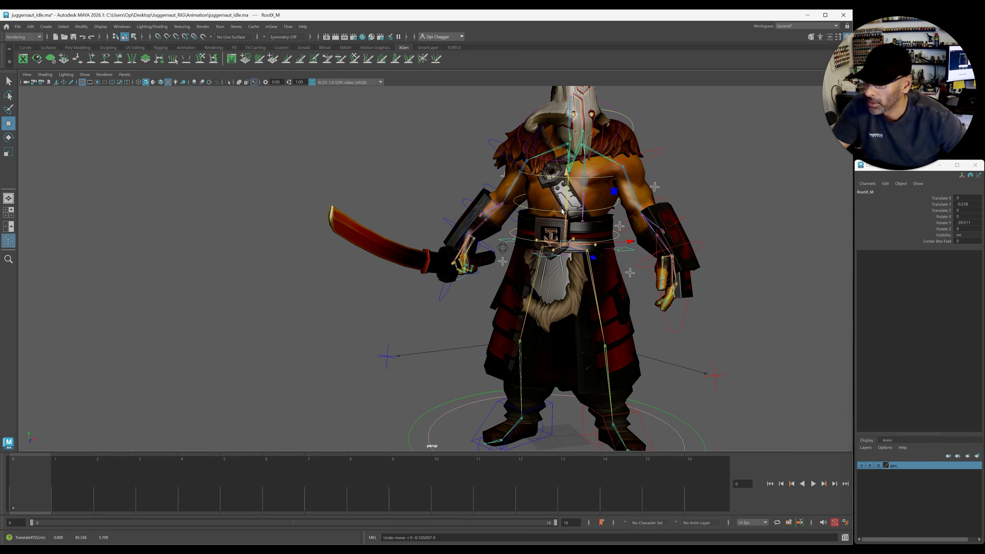
pyautogui.moveTo(566, 207); pyautogui.dragTo(565, 208)
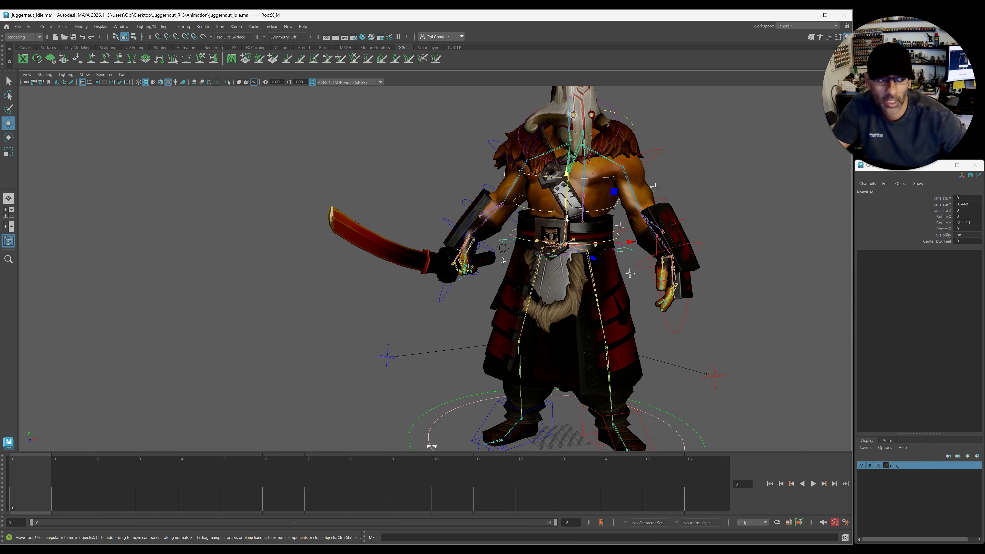
pyautogui.click(762, 192)
pyautogui.keyDown('alt'); pyautogui.moveTo(688, 220); pyautogui.dragTo(566, 252, button='right'); pyautogui.keyUp('alt')
pyautogui.keyDown('alt'); pyautogui.moveTo(566, 252); pyautogui.dragTo(558, 287, button='middle'); pyautogui.keyUp('alt')
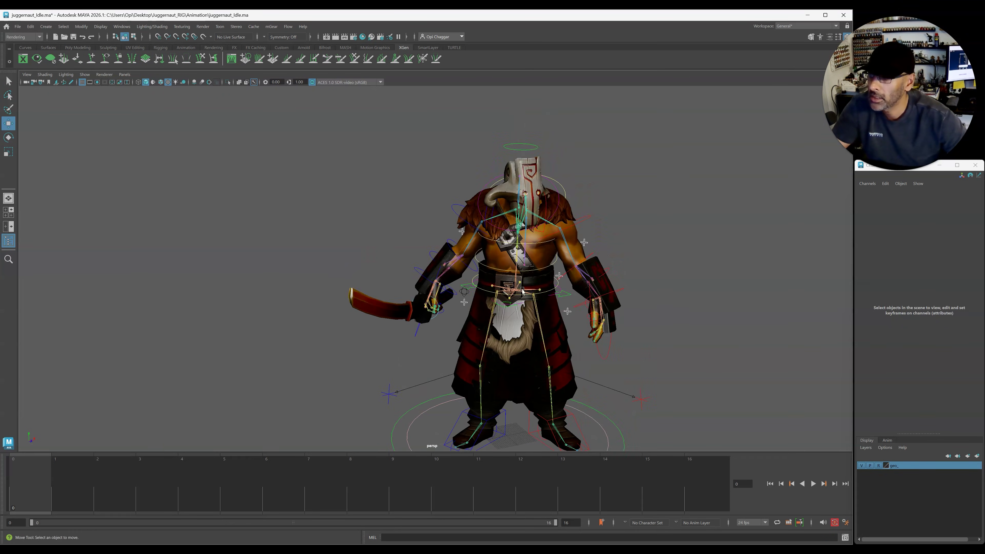
pyautogui.keyDown('alt'); pyautogui.moveTo(558, 287); pyautogui.dragTo(510, 291); pyautogui.keyUp('alt')
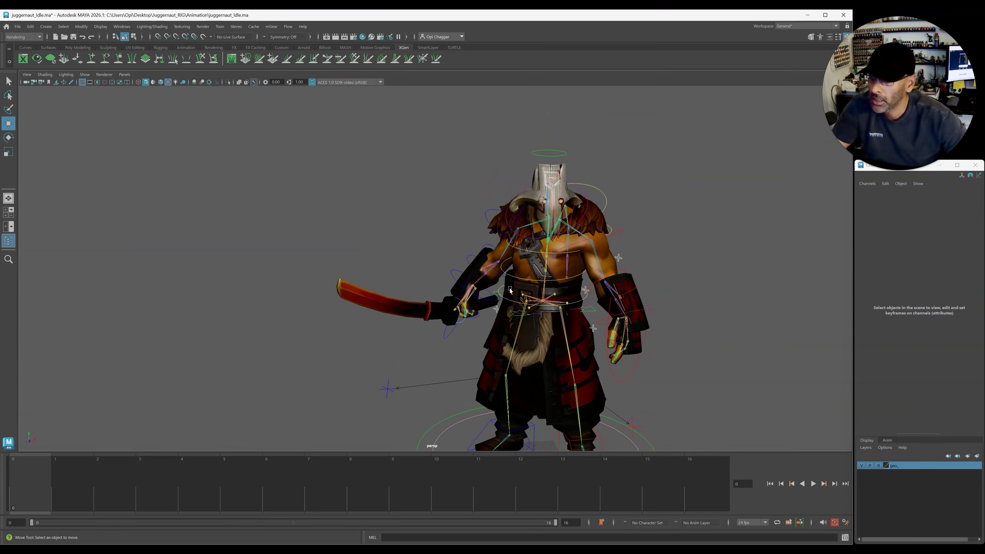
pyautogui.click(581, 302)
pyautogui.press('e')
pyautogui.moveTo(582, 306)
pyautogui.mouseDown()
pyautogui.moveTo(587, 317)
pyautogui.moveTo(575, 290)
pyautogui.mouseUp()
pyautogui.hotkey('ctrl', 'z')
pyautogui.hotkey('ctrl', 'z')
# - Rotate the lower spine and chest controls to twist and lean the upper body
pyautogui.click(564, 280)
pyautogui.moveTo(524, 224); pyautogui.dragTo(578, 219)
pyautogui.click(580, 266)
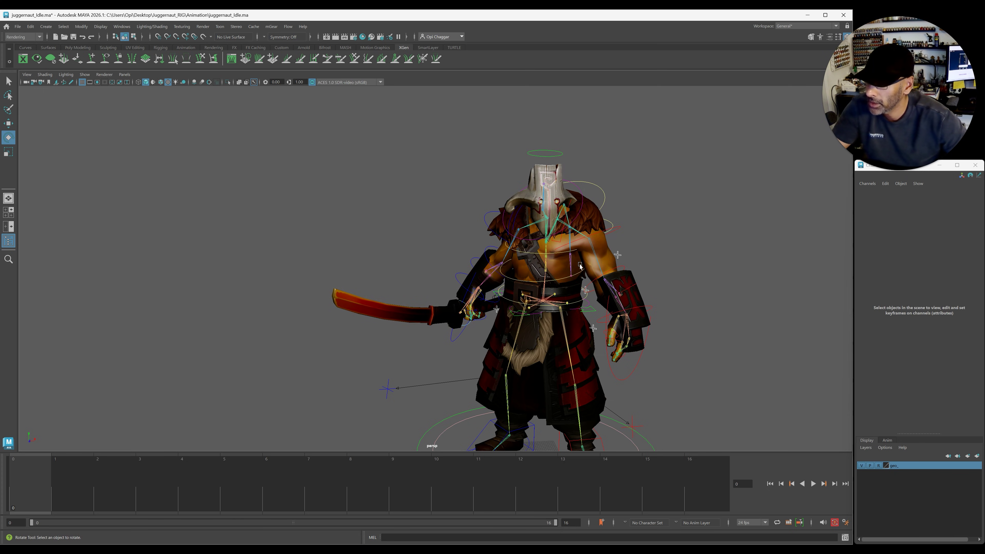
pyautogui.click(559, 254)
pyautogui.moveTo(559, 254); pyautogui.dragTo(484, 227)
pyautogui.keyDown('alt'); pyautogui.moveTo(484, 226); pyautogui.dragTo(655, 184, button='right'); pyautogui.keyUp('alt')
pyautogui.click(605, 235)
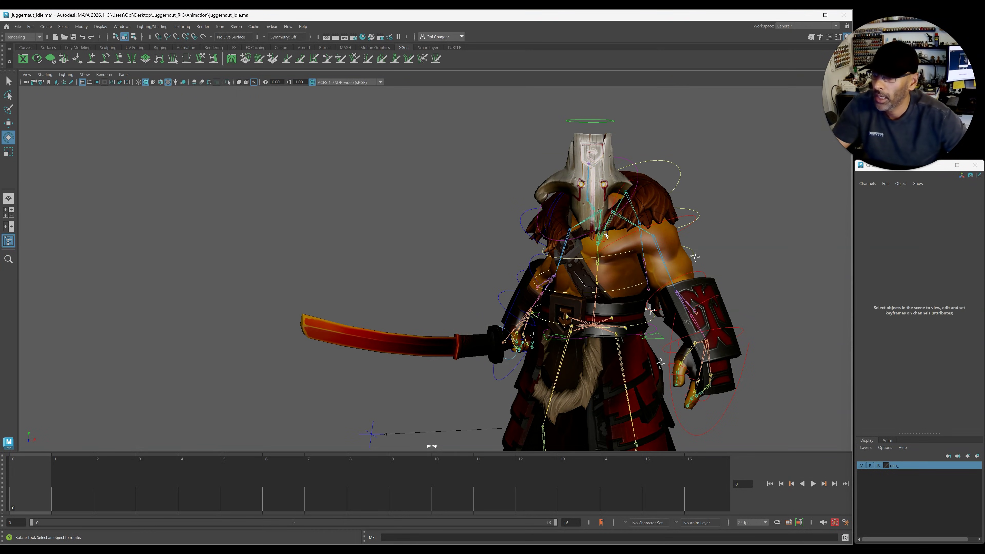
# - Rotate the neck control slightly to about 4.1 degrees in Y and the head control to about 16.7 degrees in Y
pyautogui.click(581, 237)
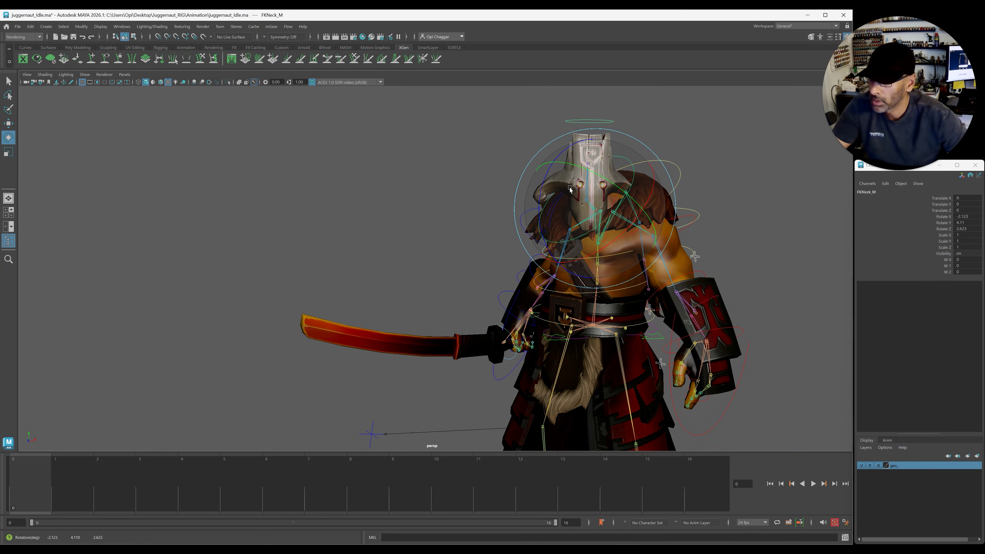
pyautogui.click(604, 122)
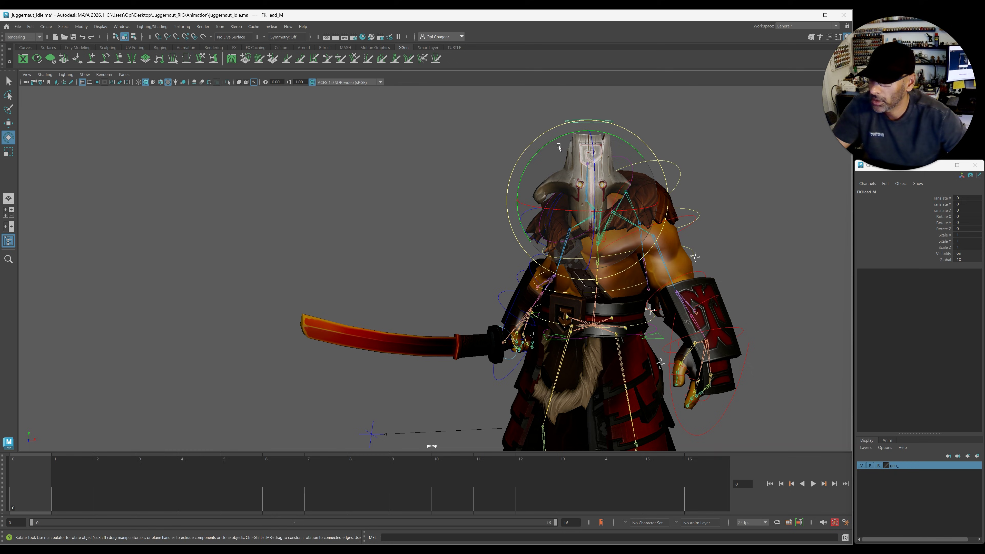
pyautogui.moveTo(553, 141); pyautogui.dragTo(568, 177)
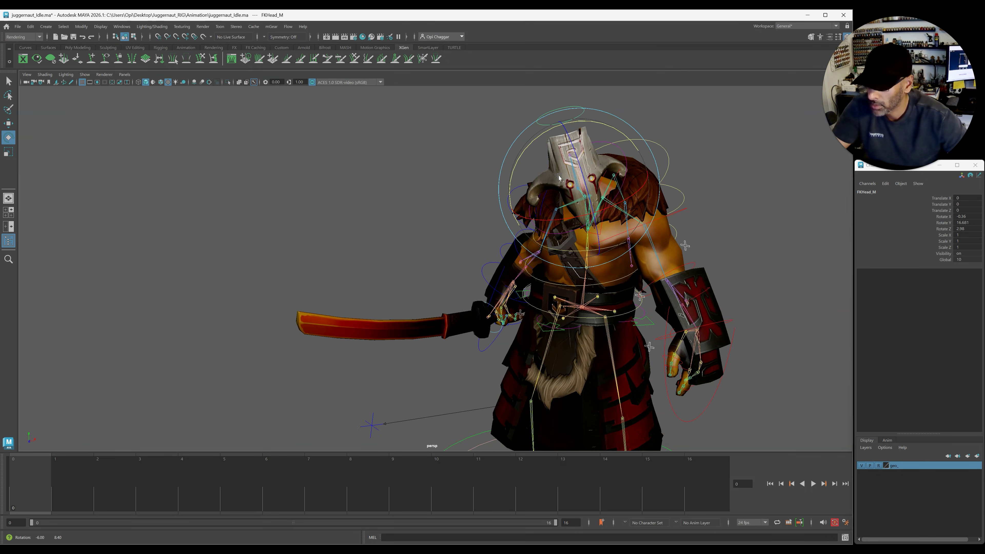
pyautogui.click(711, 181)
pyautogui.click(636, 146)
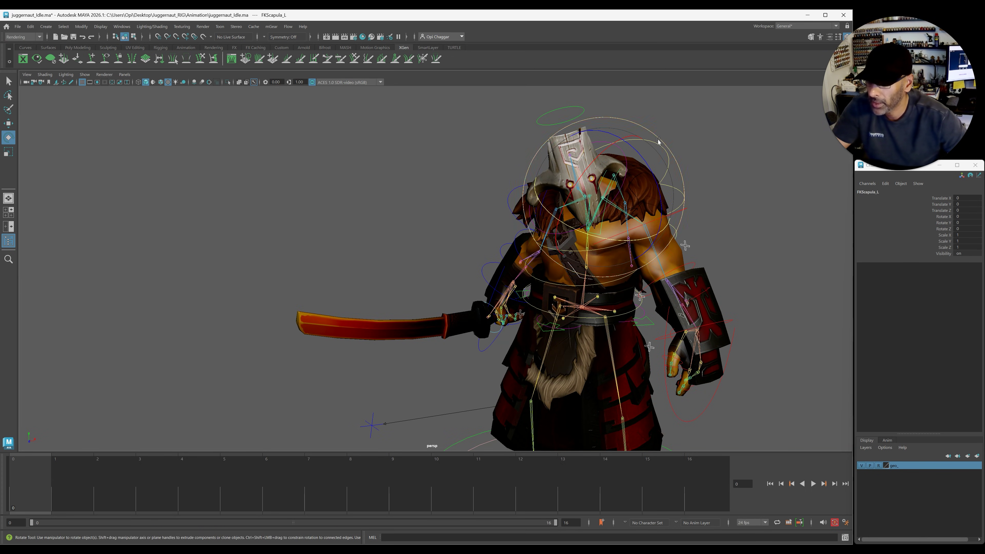
pyautogui.moveTo(658, 141); pyautogui.dragTo(655, 159)
pyautogui.hotkey('ctrl', 'z')
pyautogui.press('w')
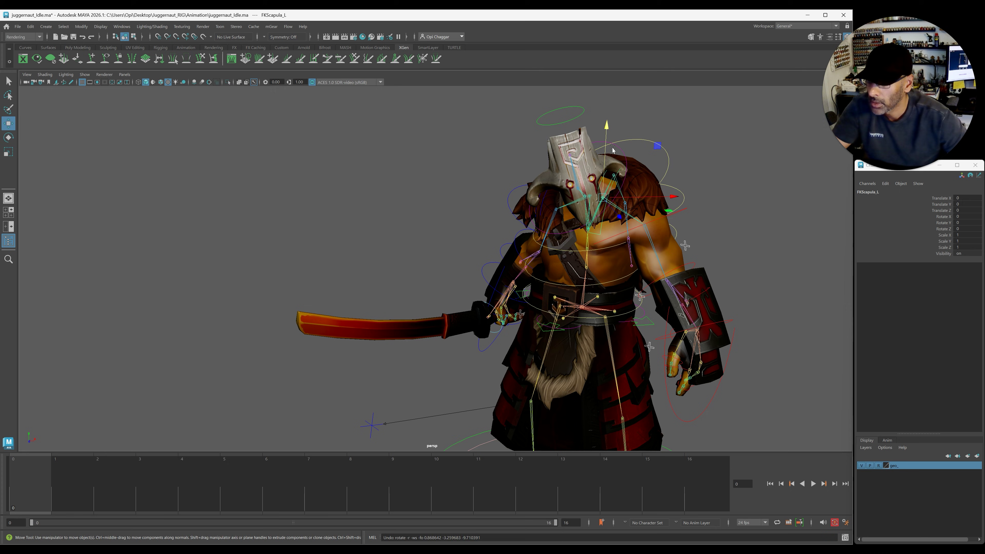
pyautogui.keyDown('alt'); pyautogui.moveTo(612, 150); pyautogui.dragTo(588, 166); pyautogui.keyUp('alt')
pyautogui.click(600, 224)
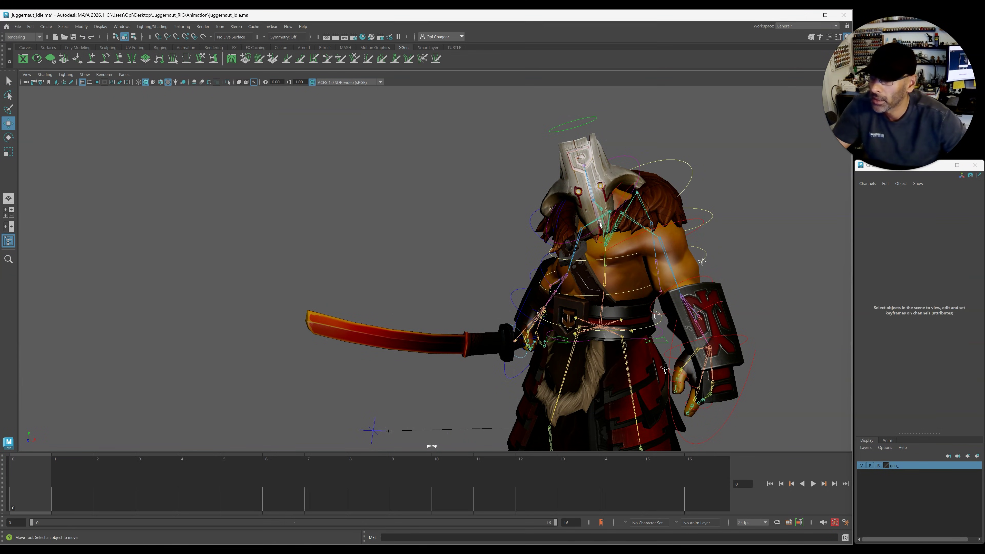
# - Rotate the neck control to about 13.2 degrees in Y and -3.9 degrees in Z
pyautogui.click(554, 235)
pyautogui.press('e')
pyautogui.moveTo(554, 235); pyautogui.dragTo(549, 214)
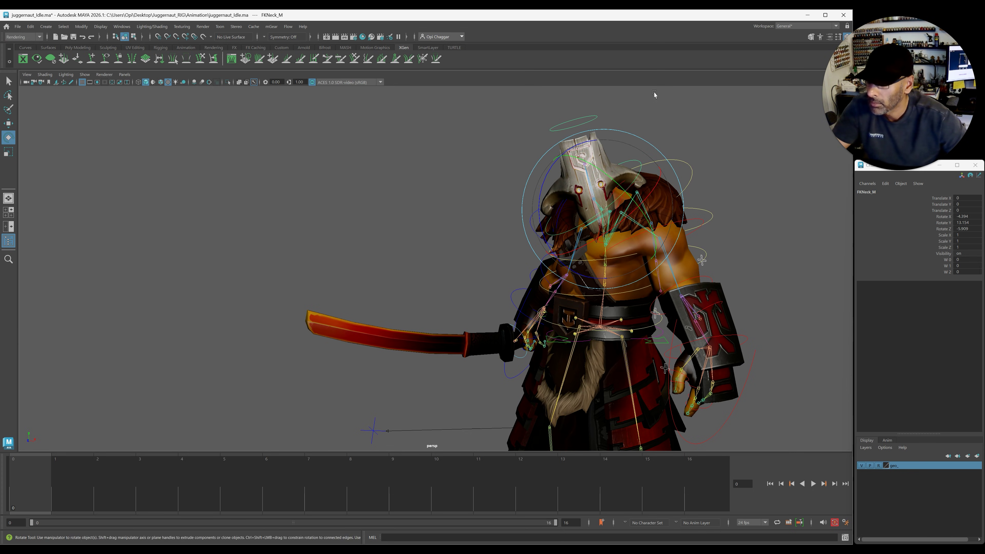
# - Rotate the head control to about 12.7 degrees in Y and 5 degrees in Z
pyautogui.click(586, 117)
pyautogui.click(585, 117)
pyautogui.keyDown('alt'); pyautogui.moveTo(584, 121); pyautogui.dragTo(520, 197, button='right'); pyautogui.keyUp('alt')
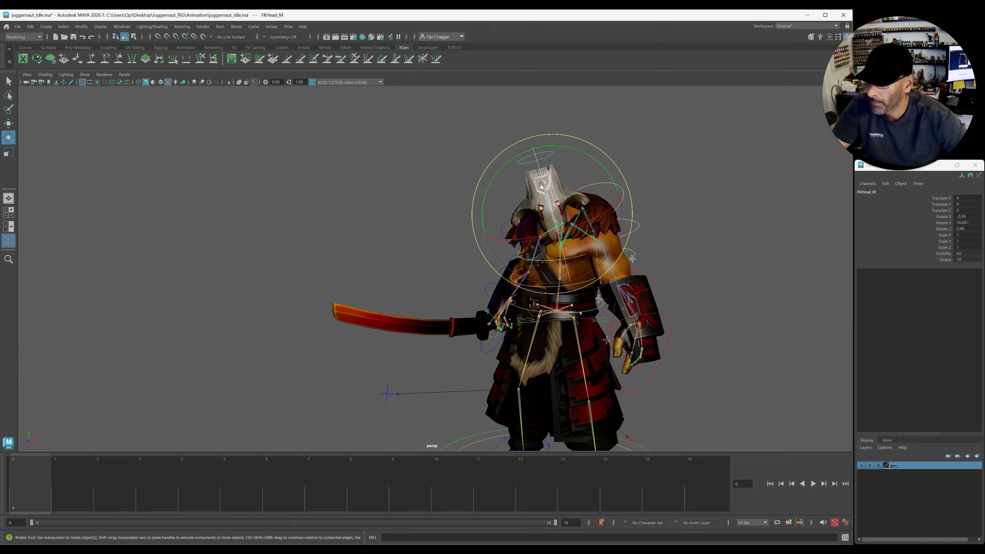
pyautogui.moveTo(543, 184); pyautogui.dragTo(534, 209)
pyautogui.keyDown('alt'); pyautogui.moveTo(534, 210); pyautogui.dragTo(400, 257, button='right'); pyautogui.keyUp('alt')
pyautogui.moveTo(438, 217); pyautogui.dragTo(446, 202)
pyautogui.moveTo(512, 176); pyautogui.dragTo(514, 181)
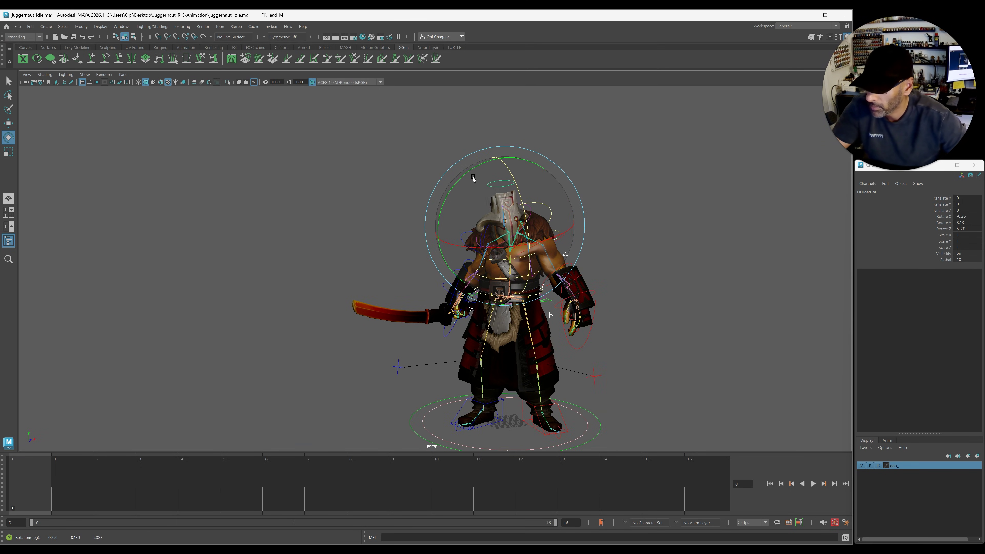
pyautogui.keyDown('alt'); pyautogui.moveTo(402, 264); pyautogui.dragTo(685, 215, button='right'); pyautogui.keyUp('alt')
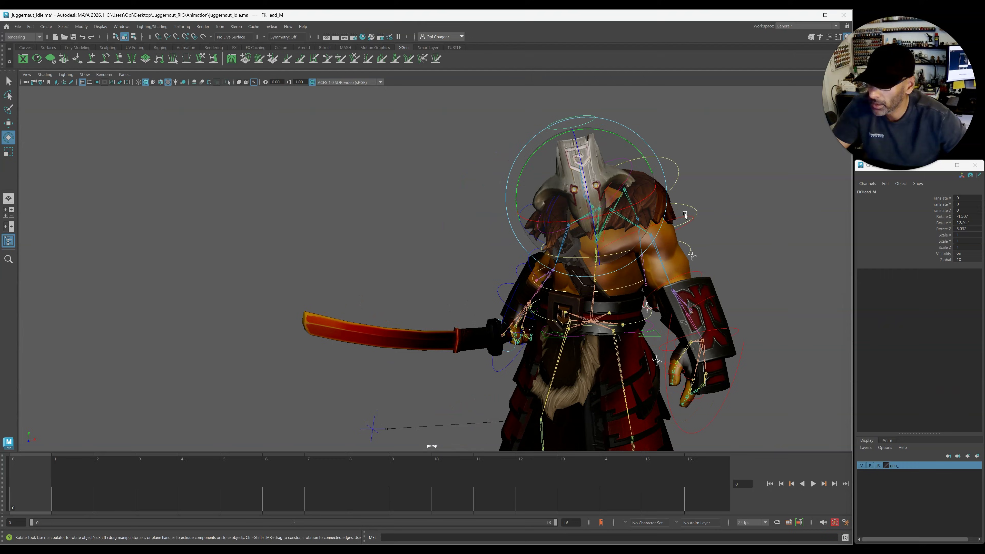
pyautogui.click(733, 237)
pyautogui.moveTo(733, 238)
pyautogui.keyDown('alt'); pyautogui.mouseDown()
pyautogui.moveTo(658, 244)
pyautogui.moveTo(733, 228)
pyautogui.mouseUp(); pyautogui.keyUp('alt')
pyautogui.click(547, 230)
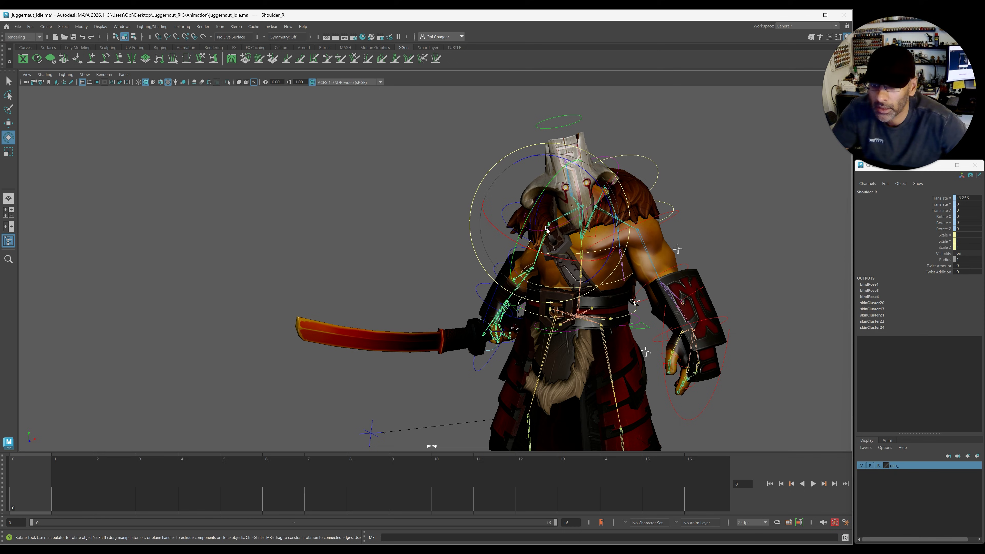
pyautogui.click(756, 283)
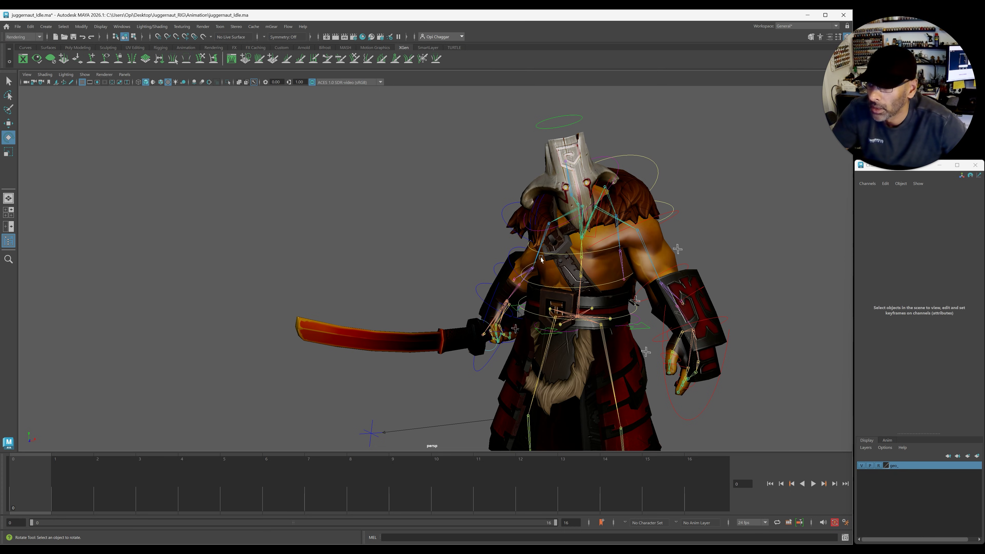
pyautogui.click(528, 228)
pyautogui.keyDown('alt'); pyautogui.moveTo(746, 218); pyautogui.dragTo(587, 253); pyautogui.keyUp('alt')
pyautogui.click(740, 218)
pyautogui.keyDown('alt'); pyautogui.moveTo(587, 253); pyautogui.dragTo(667, 245, button='right'); pyautogui.keyUp('alt')
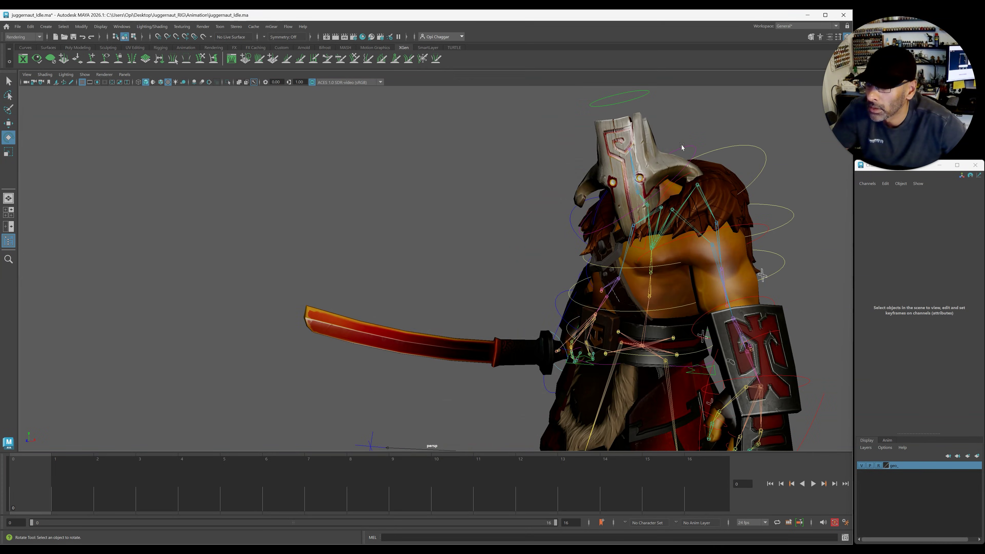
# - Rotate the chest control slightly to refine the lean of the upper body
pyautogui.click(636, 273)
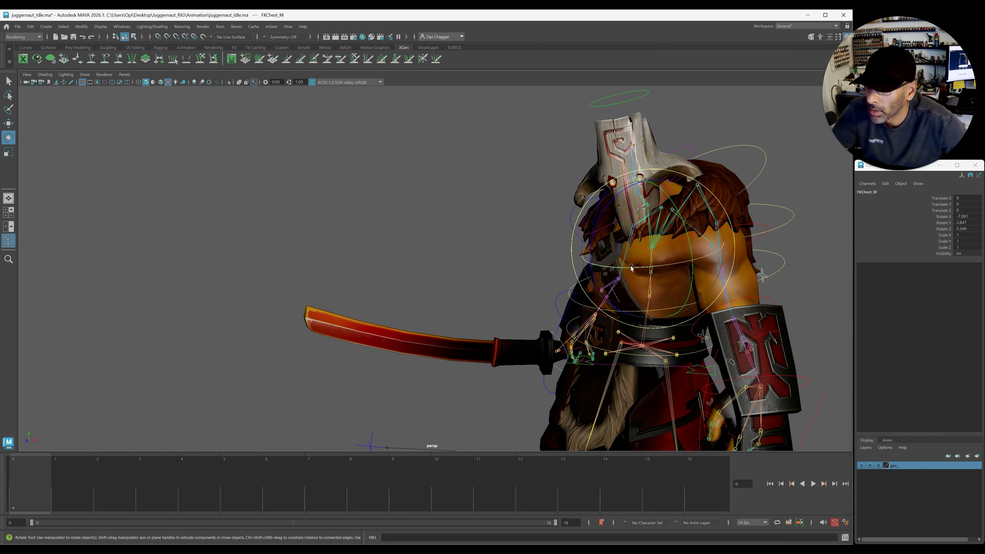
pyautogui.moveTo(636, 271); pyautogui.dragTo(659, 273)
pyautogui.keyDown('alt'); pyautogui.moveTo(659, 272); pyautogui.dragTo(709, 300); pyautogui.keyUp('alt')
pyautogui.keyDown('alt'); pyautogui.moveTo(709, 301); pyautogui.dragTo(551, 315, button='right'); pyautogui.keyUp('alt')
pyautogui.keyDown('alt'); pyautogui.moveTo(550, 315); pyautogui.dragTo(554, 321); pyautogui.keyUp('alt')
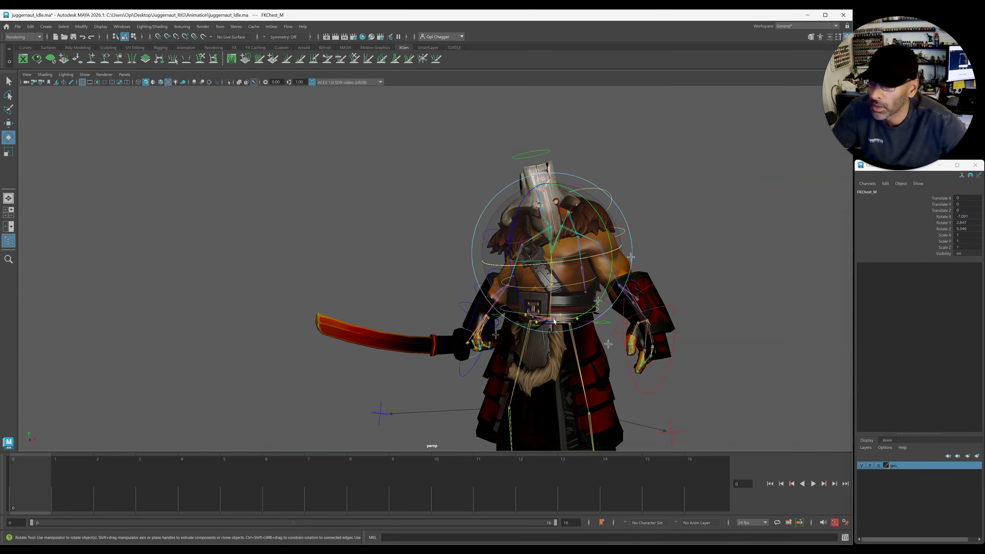
pyautogui.moveTo(547, 268); pyautogui.dragTo(597, 216)
pyautogui.click(635, 164)
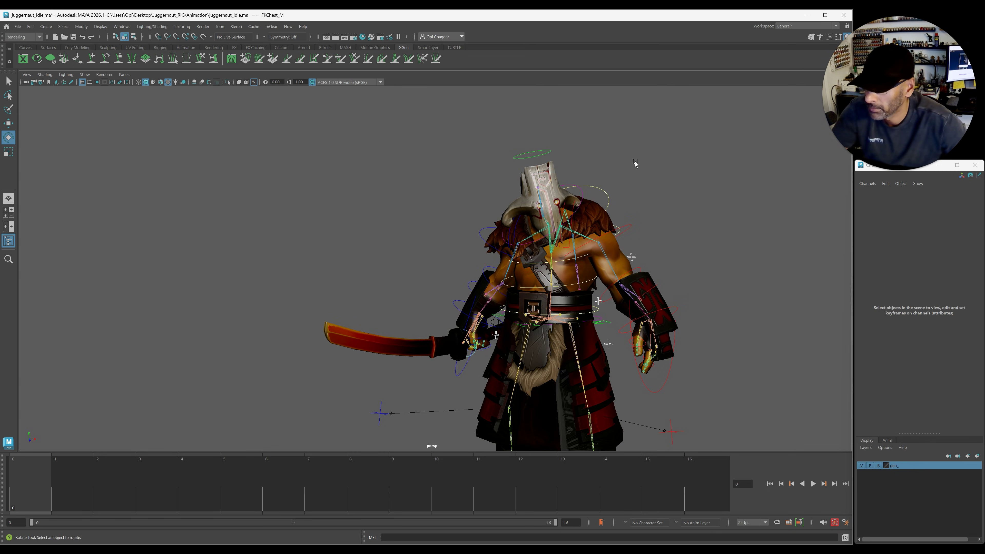
# - Rotate the neck control to about 16.4 degrees in Y and adjust the head control's rotation
pyautogui.click(540, 151)
pyautogui.keyDown('alt'); pyautogui.moveTo(541, 152); pyautogui.dragTo(573, 167); pyautogui.keyUp('alt')
pyautogui.click(676, 170)
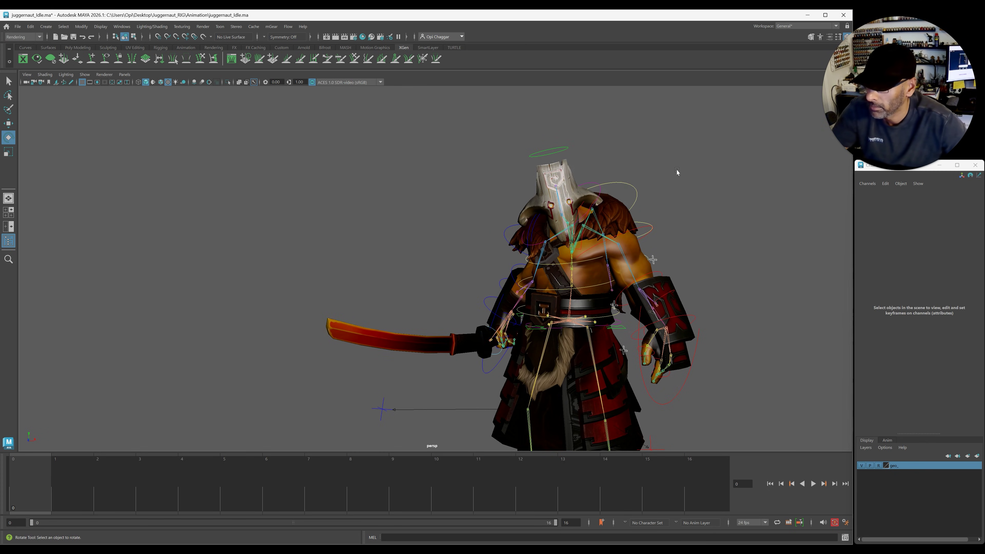
pyautogui.click(602, 192)
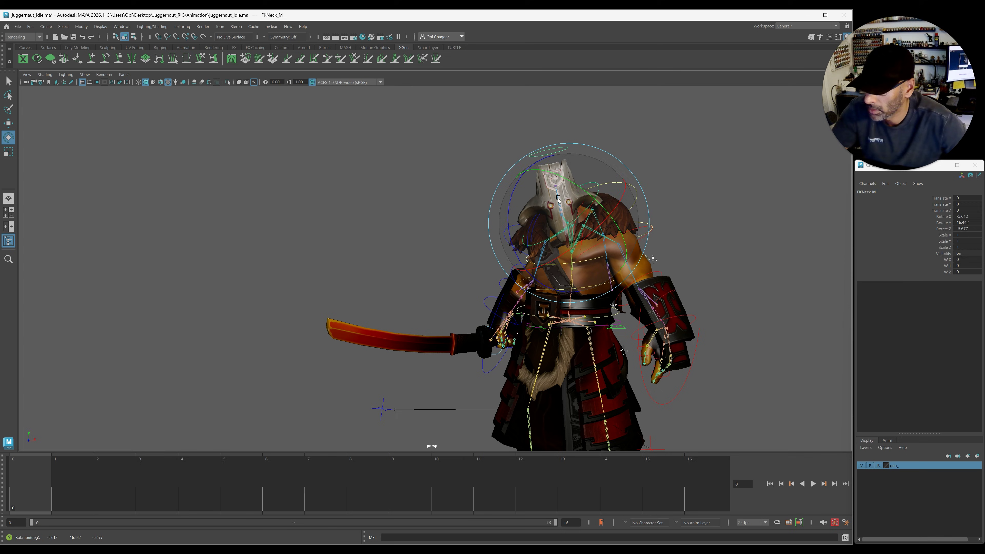
pyautogui.click(646, 103)
pyautogui.click(563, 151)
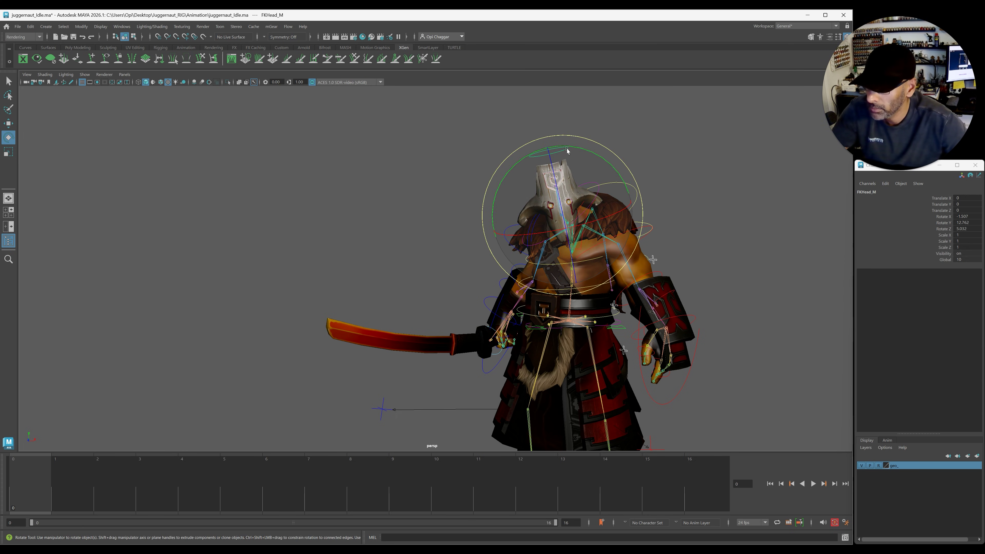
pyautogui.moveTo(567, 151); pyautogui.dragTo(610, 200)
pyautogui.click(675, 193)
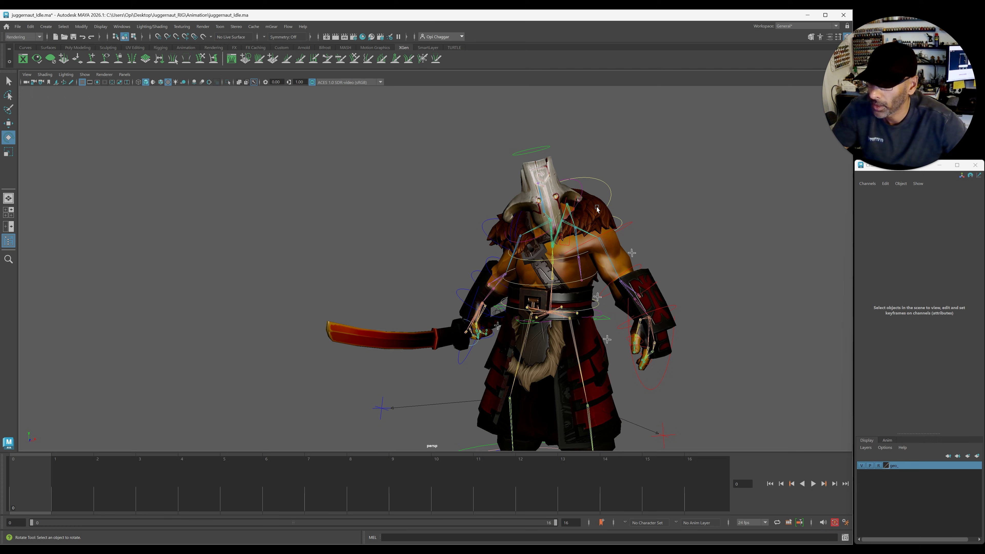
# - Rotate the left scapula control to about -4 degrees in Z and raise it to about 3.6 in Translate Y
pyautogui.click(577, 204)
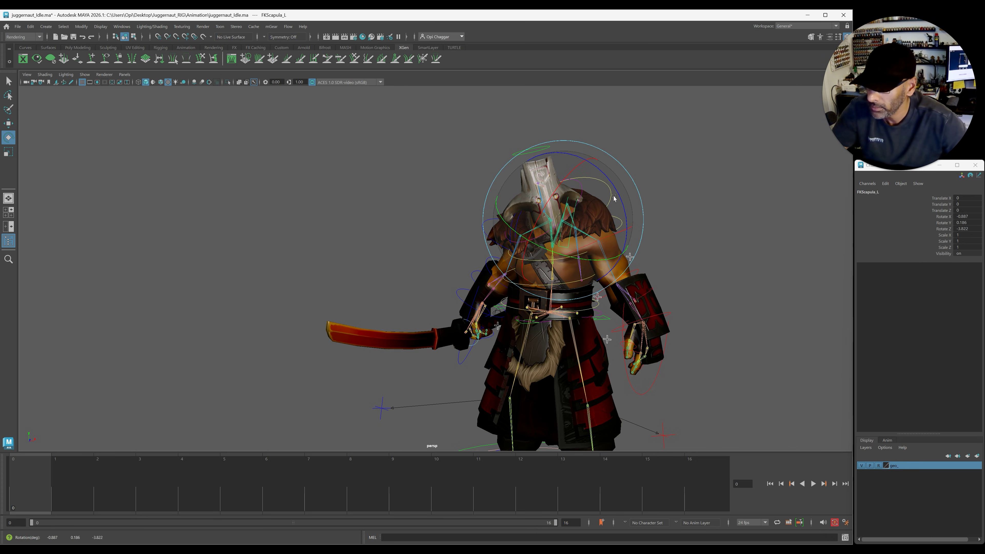
pyautogui.keyDown('alt'); pyautogui.moveTo(613, 196); pyautogui.dragTo(615, 196); pyautogui.keyUp('alt')
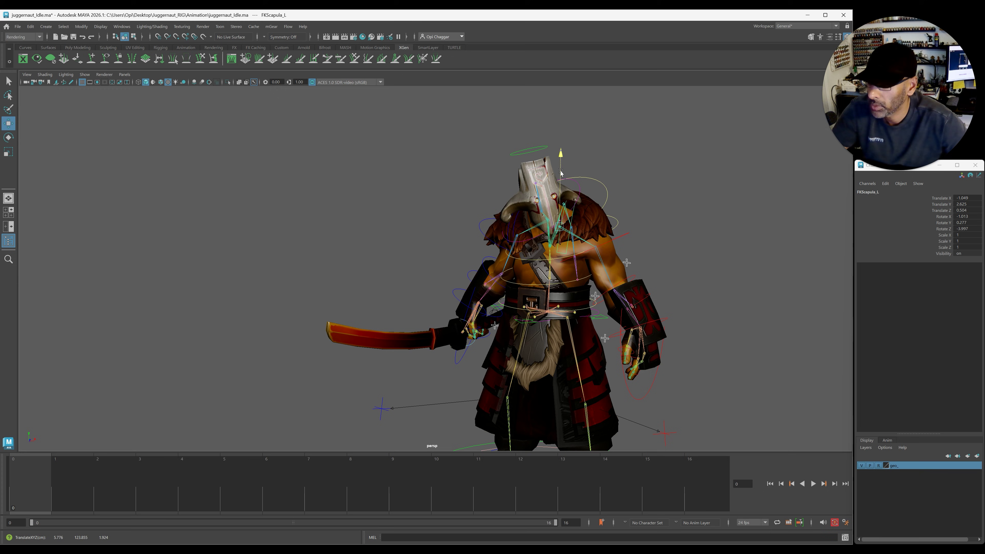
pyautogui.click(643, 192)
# - Bend the left elbow control to about 11 degrees in Y
pyautogui.keyDown('alt'); pyautogui.moveTo(618, 215); pyautogui.dragTo(635, 225); pyautogui.keyUp('alt')
pyautogui.click(622, 222)
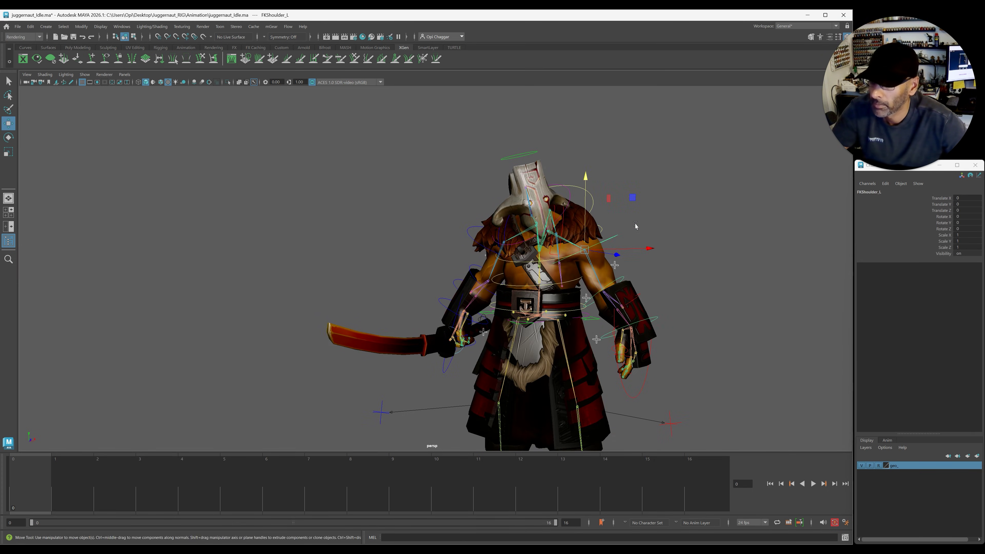
pyautogui.keyDown('alt'); pyautogui.moveTo(641, 265); pyautogui.dragTo(609, 280); pyautogui.keyUp('alt')
pyautogui.click(660, 320)
pyautogui.click(661, 311)
pyautogui.keyDown('alt'); pyautogui.moveTo(661, 312); pyautogui.dragTo(650, 306); pyautogui.keyUp('alt')
pyautogui.moveTo(680, 363); pyautogui.dragTo(717, 362)
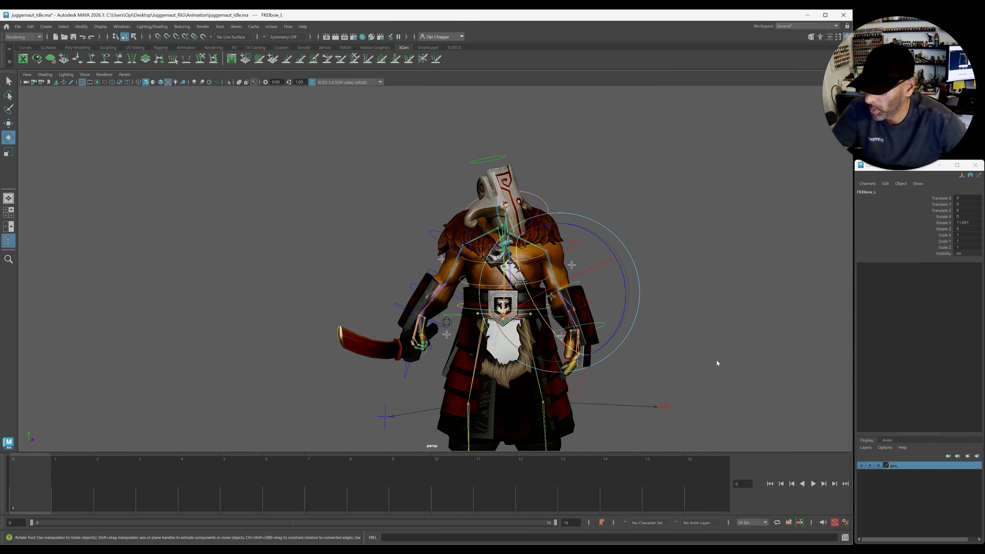
pyautogui.click(683, 367)
# - Rotate the left shoulder control to adjust how far the left arm hangs from the body
pyautogui.keyDown('alt'); pyautogui.moveTo(638, 318); pyautogui.dragTo(583, 251, button='middle'); pyautogui.keyUp('alt')
pyautogui.keyDown('alt'); pyautogui.moveTo(583, 250); pyautogui.dragTo(719, 321, button='right'); pyautogui.keyUp('alt')
pyautogui.keyDown('alt'); pyautogui.moveTo(719, 321); pyautogui.dragTo(601, 187); pyautogui.keyUp('alt')
pyautogui.scroll(-1, 670, 279)
pyautogui.click(596, 134)
pyautogui.keyDown('alt'); pyautogui.moveTo(596, 134); pyautogui.dragTo(633, 161); pyautogui.keyUp('alt')
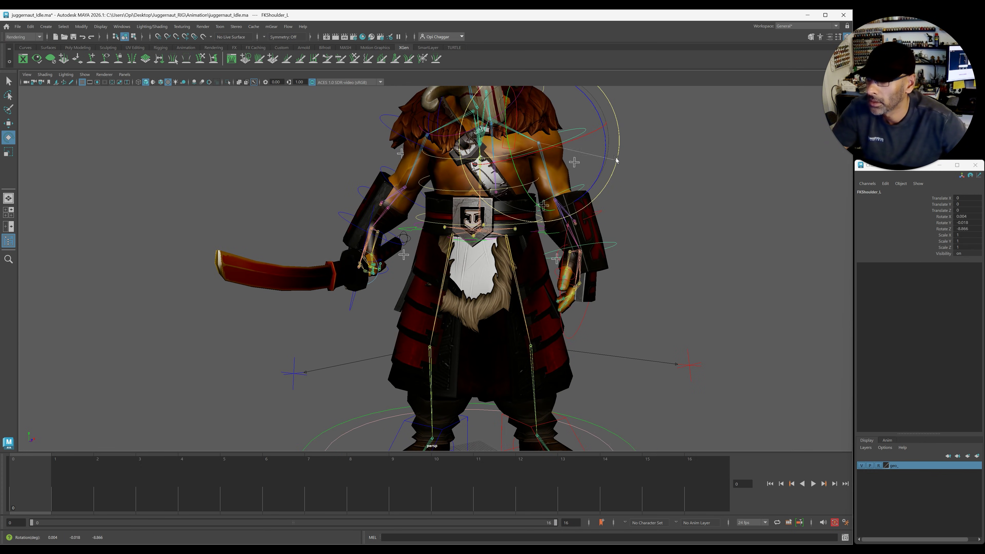
pyautogui.click(615, 289)
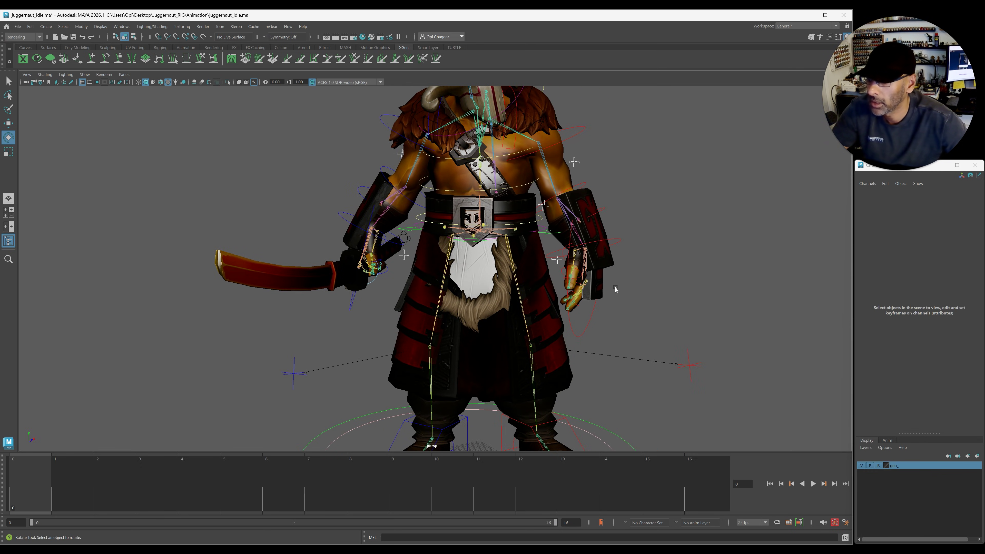
# - Rotate the left wrist control slightly and fine-tune the left shoulder control's rotation
pyautogui.click(618, 242)
pyautogui.moveTo(642, 274); pyautogui.dragTo(645, 277)
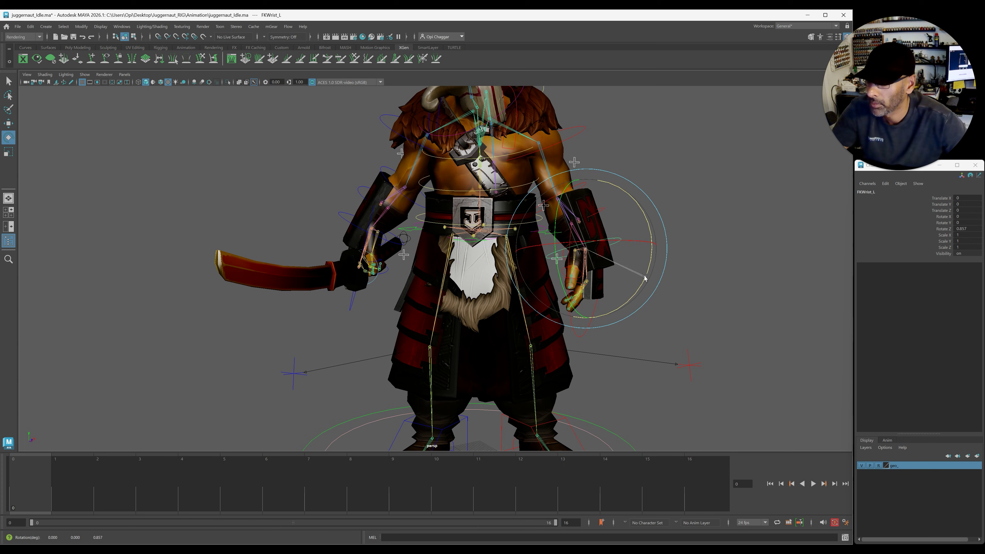
pyautogui.click(669, 188)
pyautogui.click(595, 136)
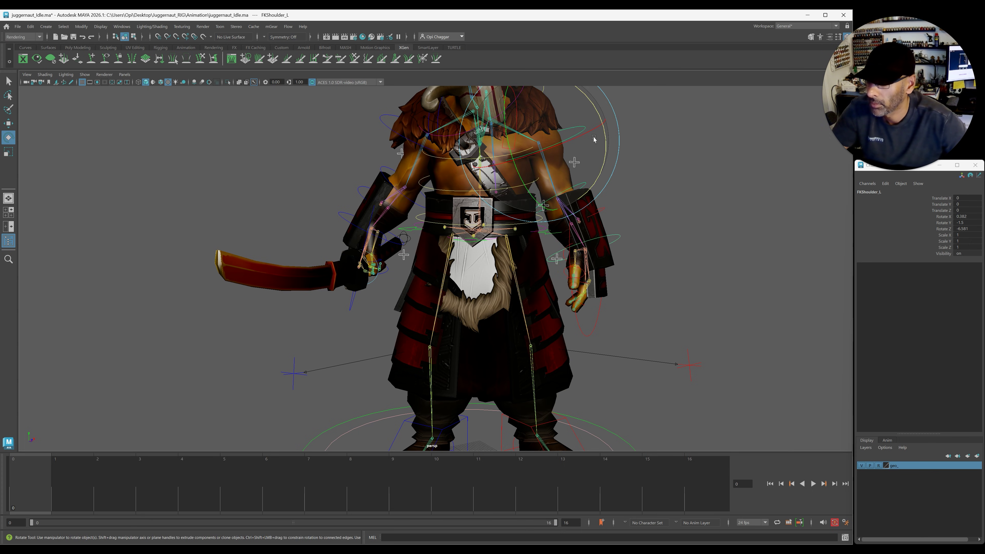
pyautogui.moveTo(600, 140); pyautogui.dragTo(556, 163)
pyautogui.scroll(-5, 599, 225)
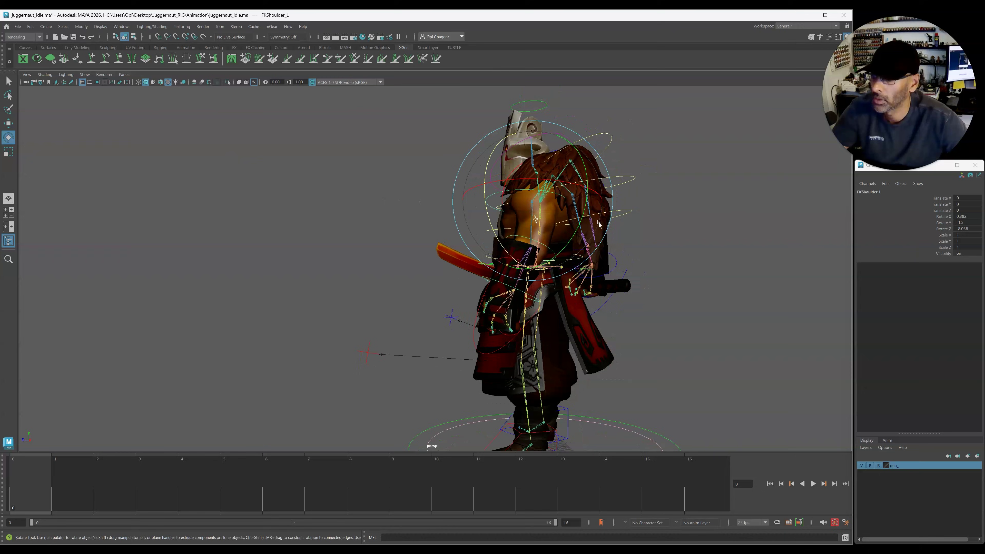
pyautogui.keyDown('alt'); pyautogui.moveTo(599, 224); pyautogui.dragTo(318, 181); pyautogui.keyUp('alt')
pyautogui.click(569, 210)
pyautogui.click(294, 177)
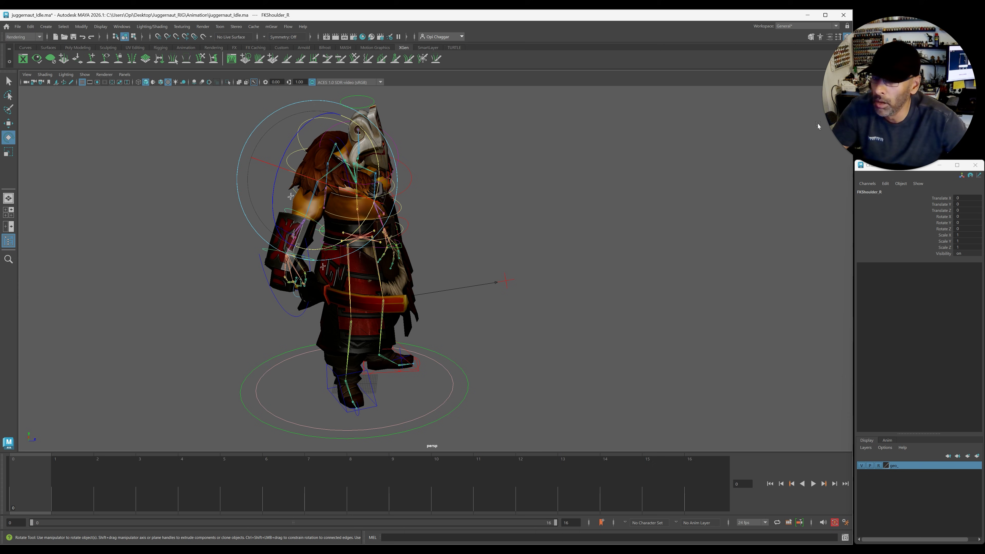
pyautogui.click(924, 217)
pyautogui.keyDown('alt'); pyautogui.moveTo(593, 223); pyautogui.dragTo(471, 214); pyautogui.keyUp('alt')
pyautogui.click(471, 215)
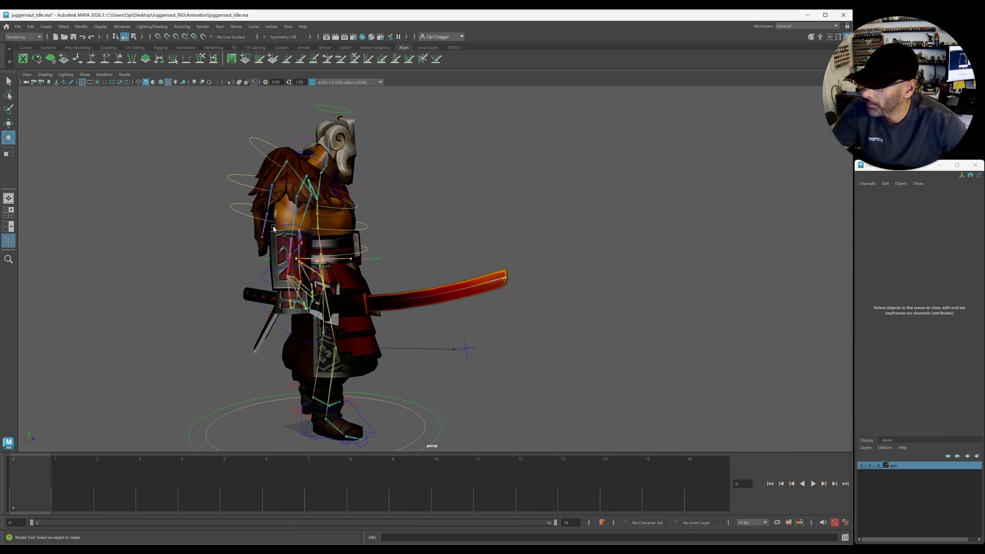
# - Bend the right elbow control to about 92 degrees in Y so the sword points upward
pyautogui.click(274, 228)
pyautogui.click(931, 217)
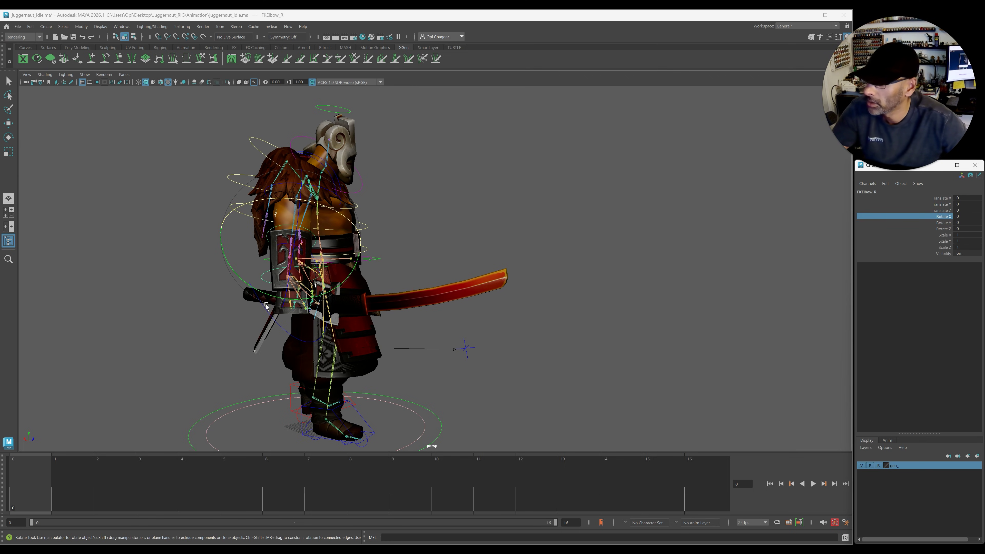
pyautogui.moveTo(300, 299); pyautogui.dragTo(362, 211)
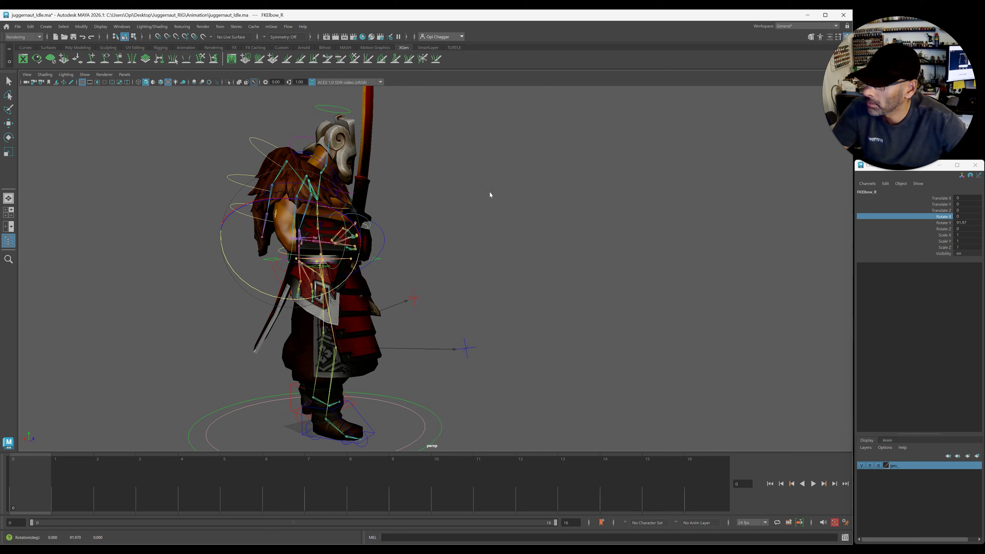
pyautogui.keyDown('alt'); pyautogui.moveTo(490, 194); pyautogui.dragTo(444, 199); pyautogui.keyUp('alt')
pyautogui.click(444, 199)
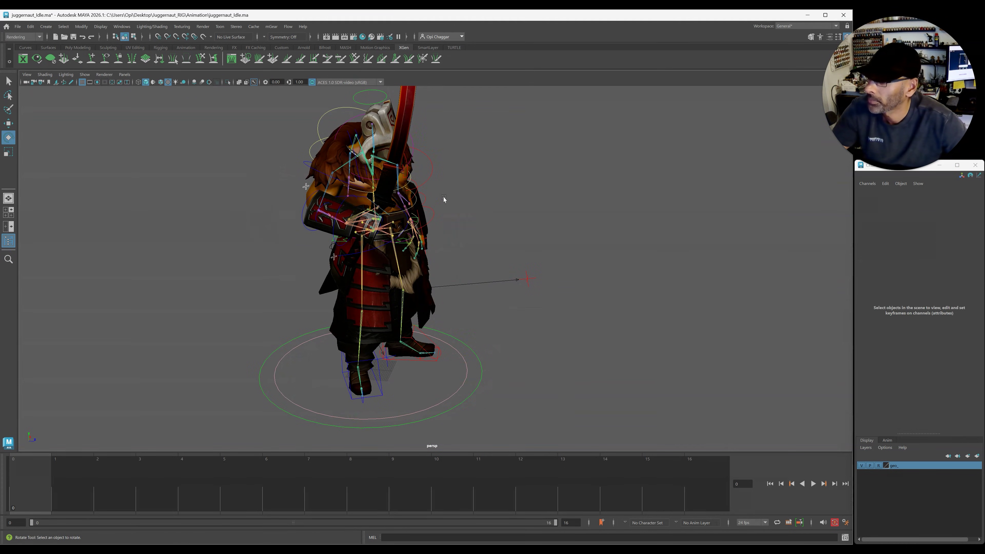
# - Rotate the right scapula control to raise the sword arm and tilt the blade across the head
pyautogui.click(359, 171)
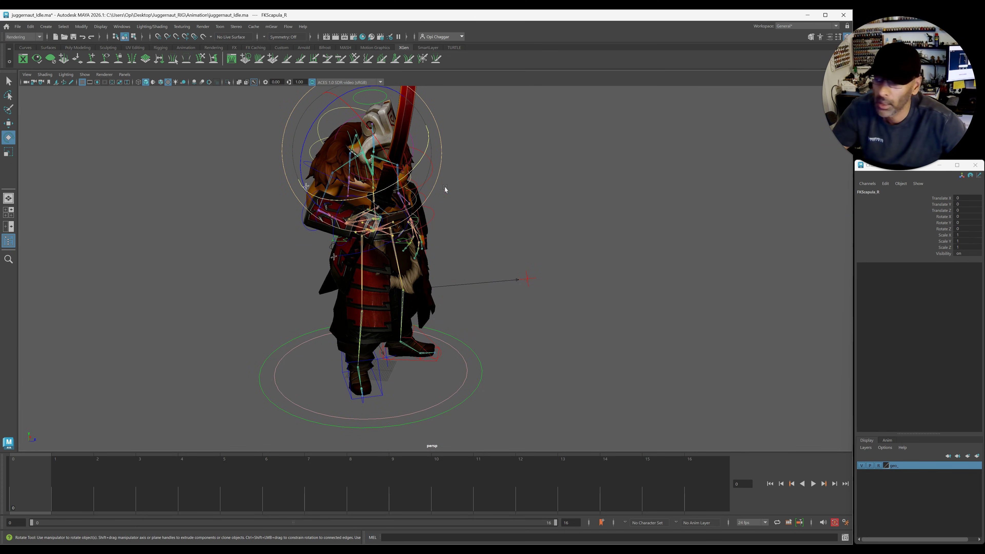
pyautogui.click(942, 222)
pyautogui.keyDown('alt'); pyautogui.moveTo(445, 225); pyautogui.dragTo(363, 227); pyautogui.keyUp('alt')
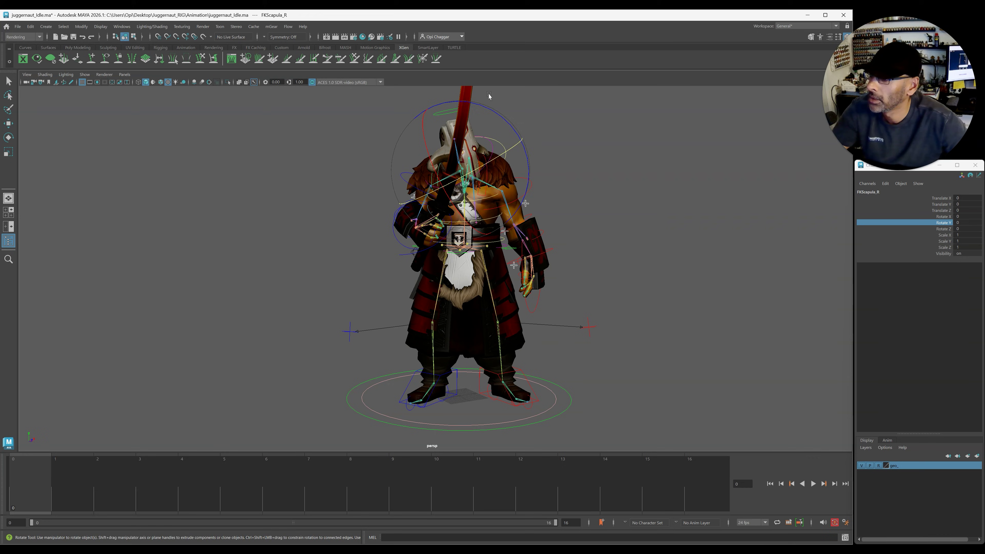
pyautogui.moveTo(489, 97); pyautogui.dragTo(423, 140)
pyautogui.click(373, 146)
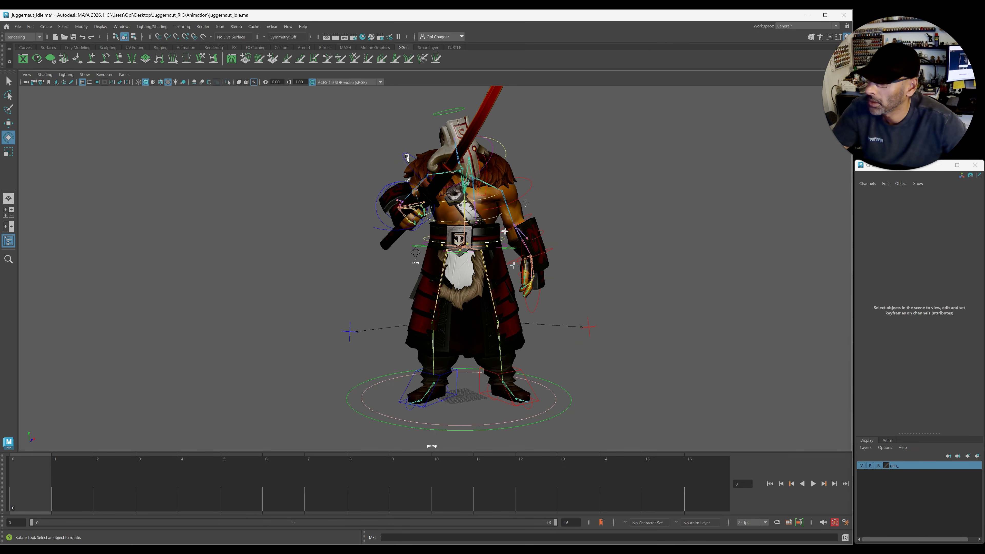
# - Rotate the right shoulder control to about 71 degrees in X and 36.4 degrees in Y, raising the sword above the head
pyautogui.click(406, 159)
pyautogui.click(931, 222)
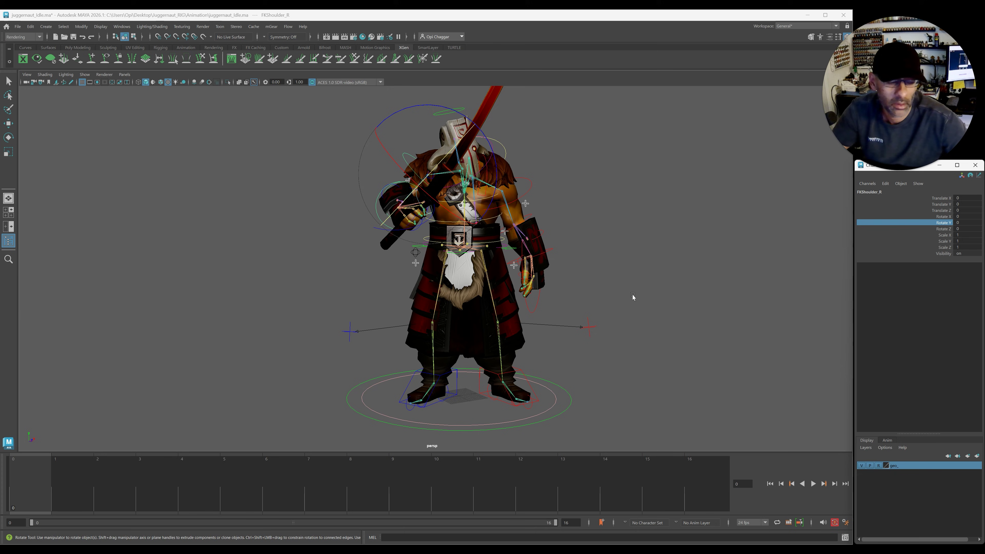
pyautogui.moveTo(481, 240); pyautogui.dragTo(447, 130)
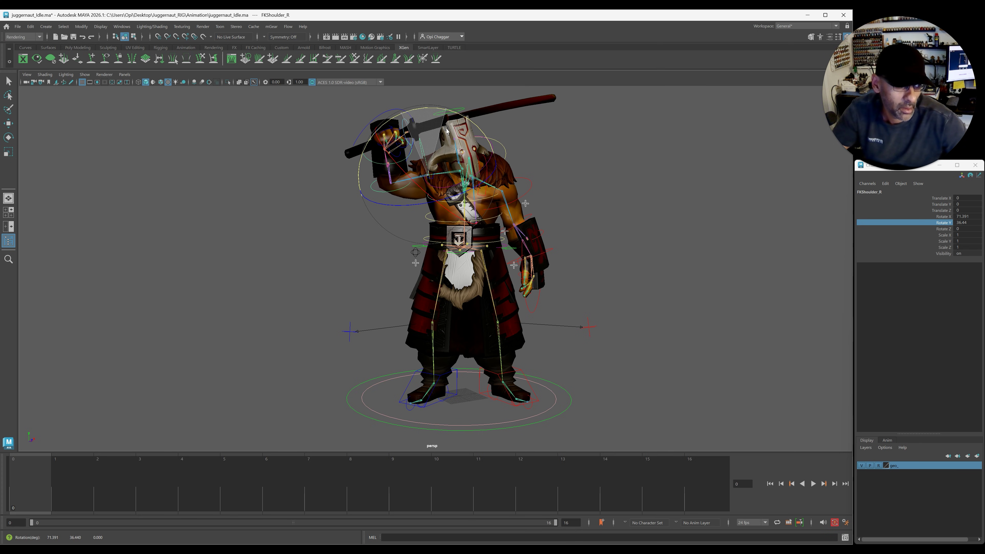
pyautogui.keyDown('alt'); pyautogui.moveTo(405, 194); pyautogui.dragTo(495, 148); pyautogui.keyUp('alt')
pyautogui.click(378, 177)
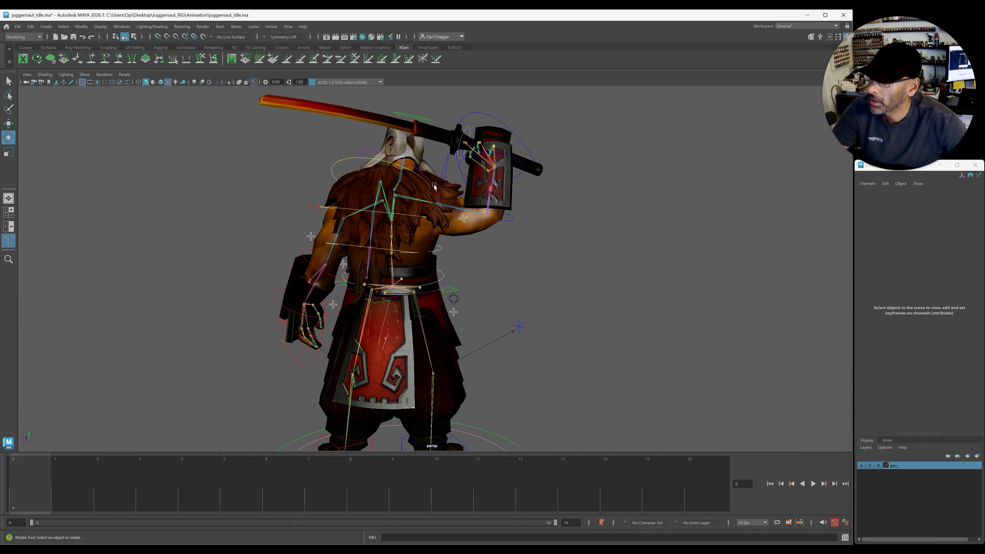
# - Rotate the right scapula control to about -7.1 degrees in Z to lower the sword arm
pyautogui.keyDown('alt'); pyautogui.moveTo(434, 186); pyautogui.dragTo(319, 190); pyautogui.keyUp('alt')
pyautogui.scroll(5, 422, 197)
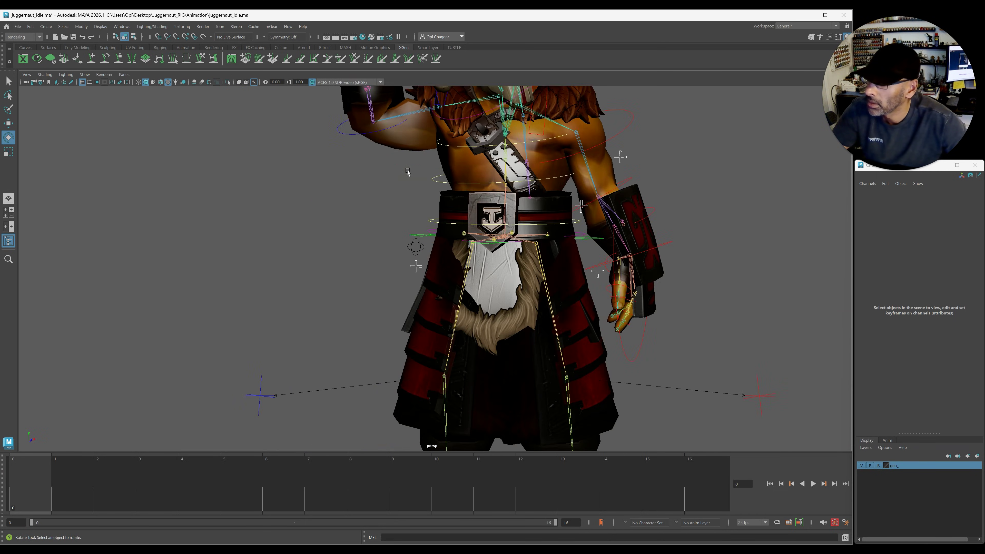
pyautogui.keyDown('alt'); pyautogui.moveTo(408, 171); pyautogui.dragTo(473, 182); pyautogui.keyUp('alt')
pyautogui.keyDown('alt'); pyautogui.moveTo(473, 182); pyautogui.dragTo(513, 309, button='middle'); pyautogui.keyUp('alt')
pyautogui.scroll(-2, 482, 264)
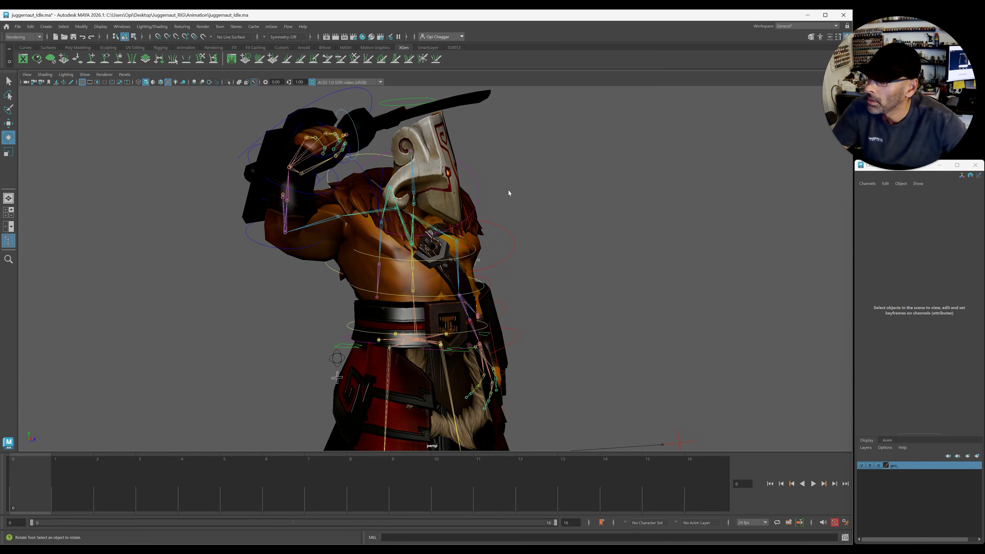
pyautogui.keyDown('alt'); pyautogui.moveTo(509, 192); pyautogui.dragTo(481, 188); pyautogui.keyUp('alt')
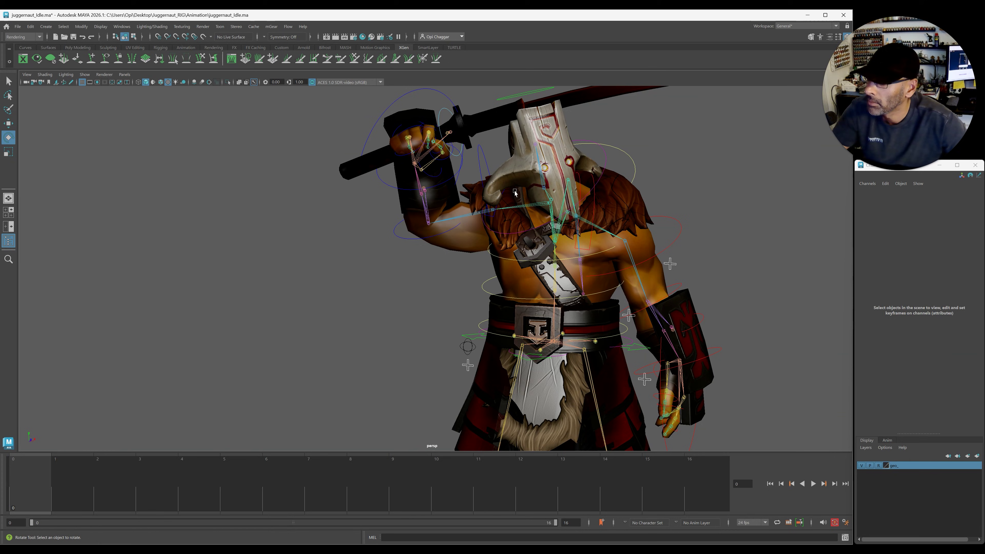
pyautogui.click(504, 190)
pyautogui.click(944, 223)
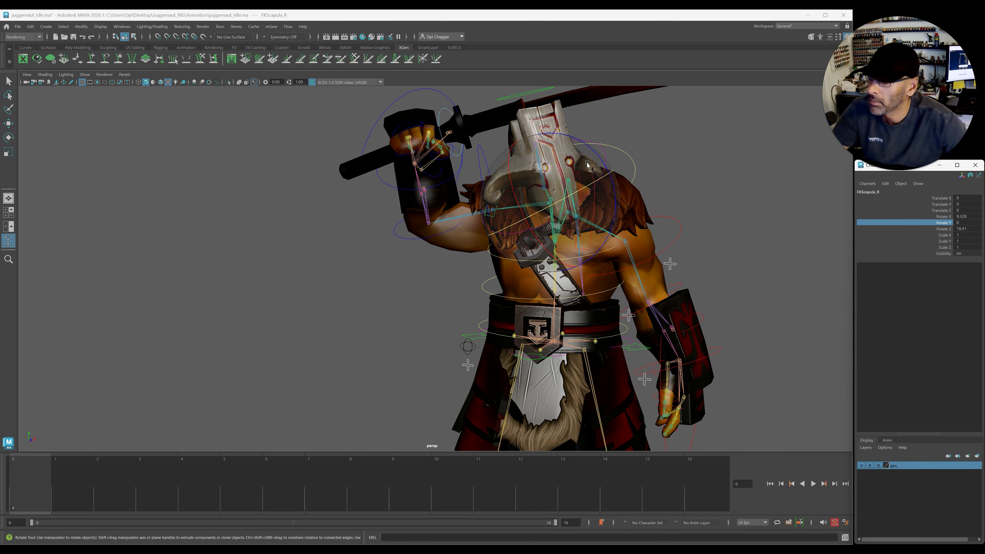
pyautogui.moveTo(588, 165); pyautogui.dragTo(562, 137)
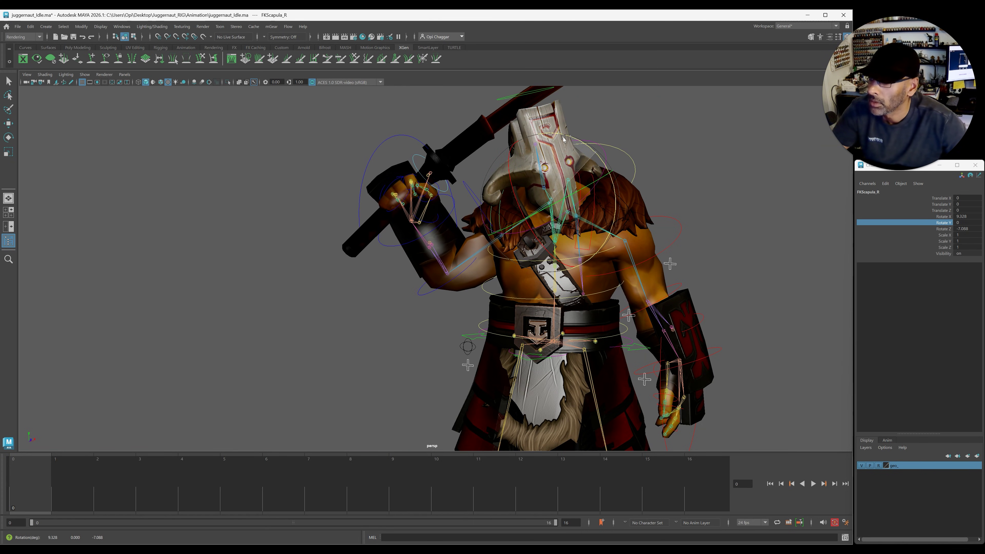
# - Rotate the right wrist control to about -10.3 degrees in X and 21.2 degrees in Y, laying the blade behind the head
pyautogui.keyDown('alt'); pyautogui.moveTo(508, 178); pyautogui.dragTo(602, 184); pyautogui.keyUp('alt')
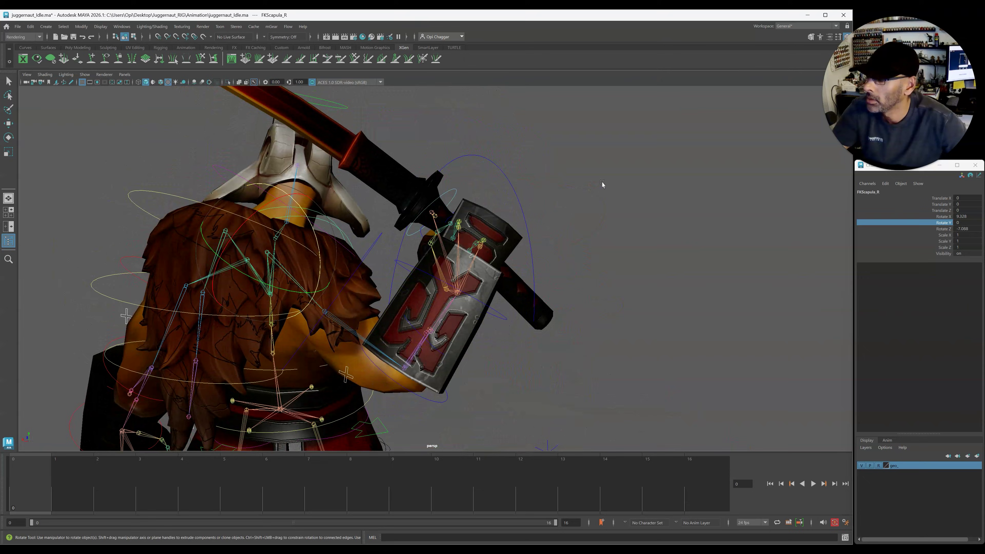
pyautogui.keyDown('alt'); pyautogui.moveTo(479, 307); pyautogui.dragTo(469, 346); pyautogui.keyUp('alt')
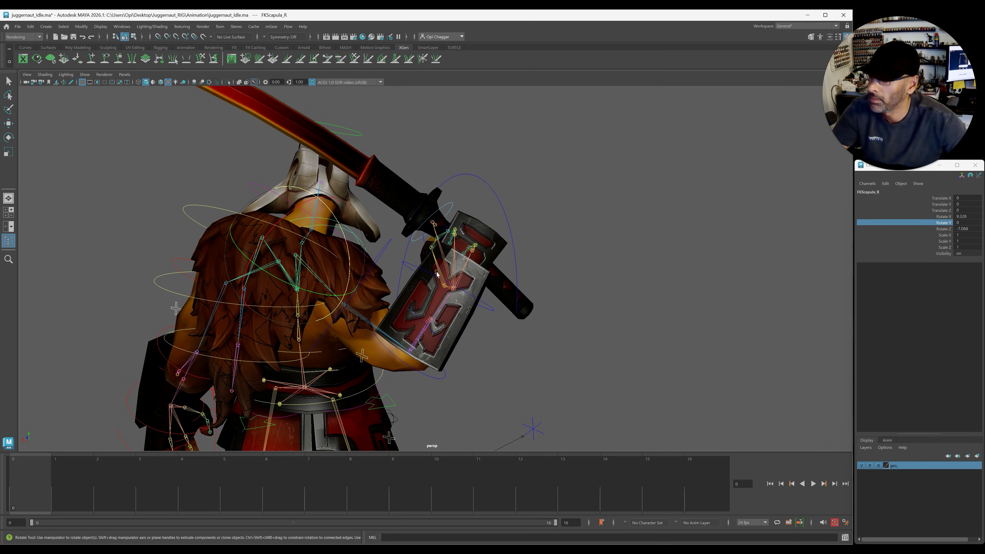
pyautogui.click(411, 267)
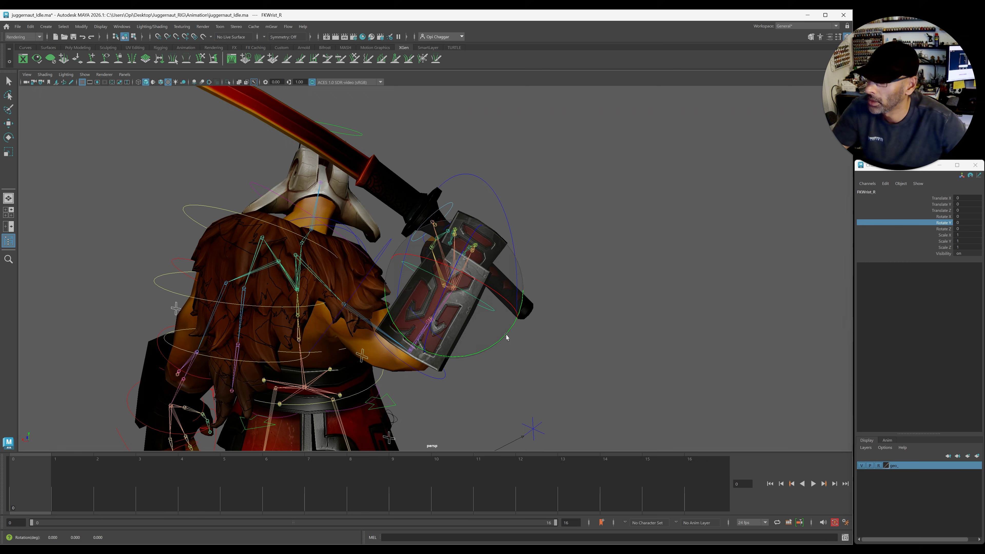
pyautogui.moveTo(501, 338); pyautogui.dragTo(418, 307)
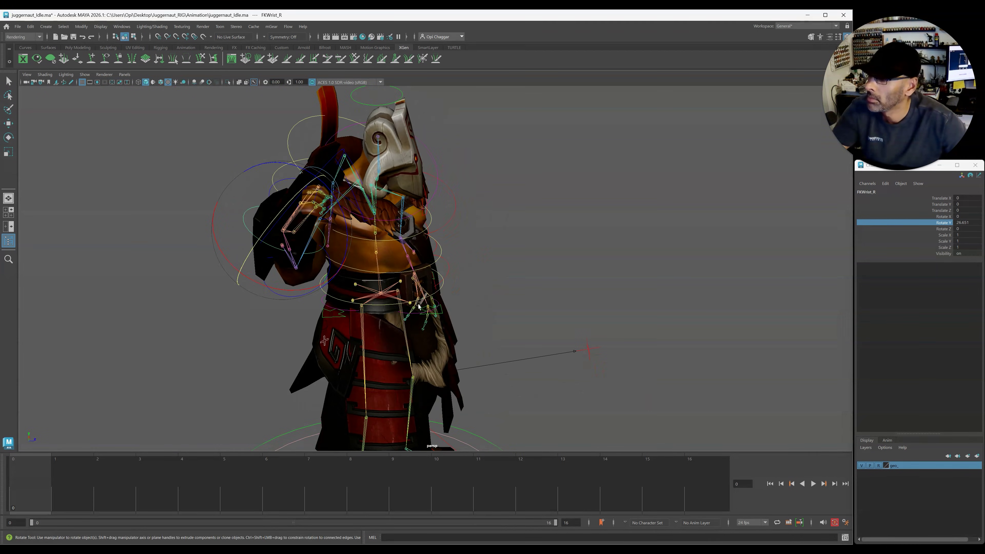
pyautogui.moveTo(307, 291); pyautogui.dragTo(328, 295)
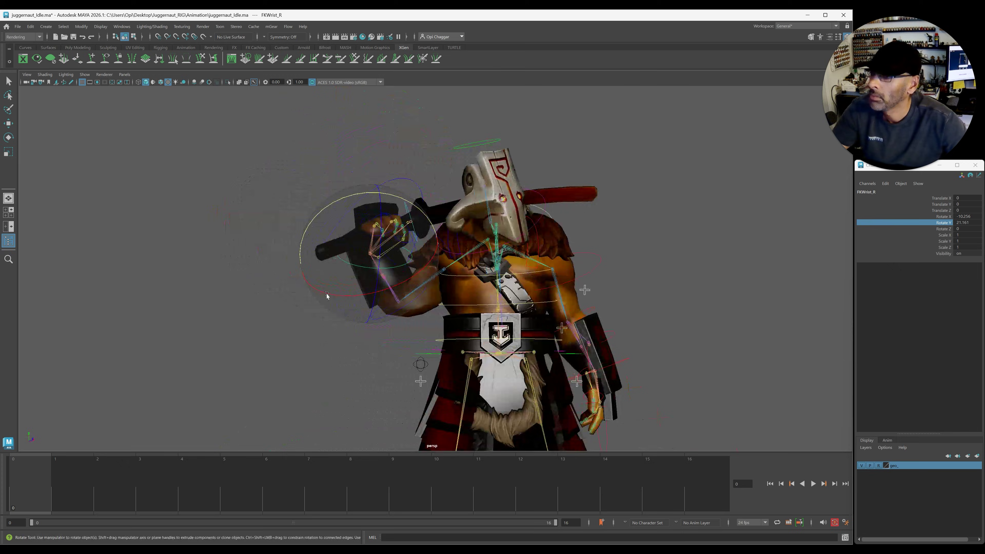
pyautogui.keyDown('alt'); pyautogui.moveTo(327, 296); pyautogui.dragTo(271, 321, button='right'); pyautogui.keyUp('alt')
pyautogui.keyDown('alt'); pyautogui.moveTo(270, 321); pyautogui.dragTo(284, 303, button='middle'); pyautogui.keyUp('alt')
pyautogui.click(628, 242)
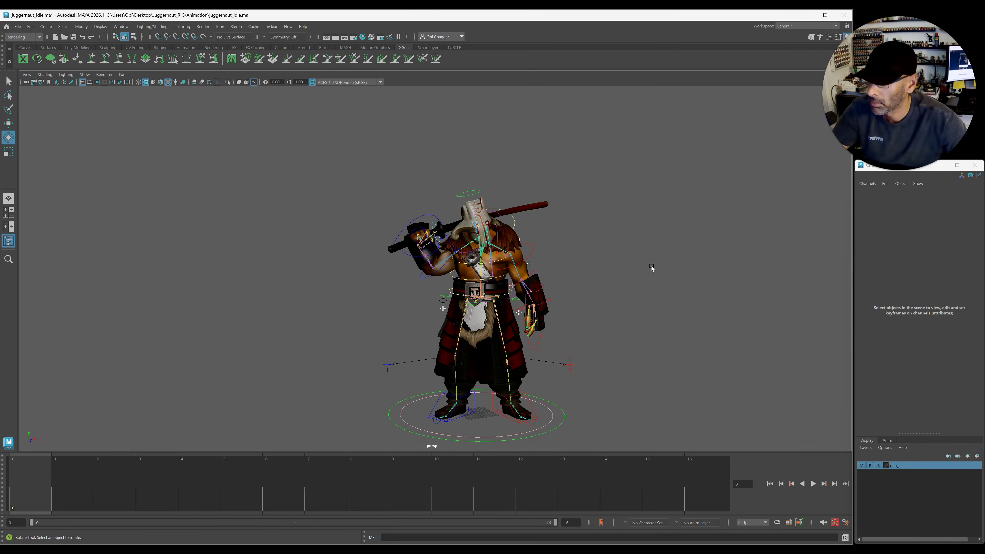
# - Turn off joint visibility on the rig's Main control
pyautogui.keyDown('alt'); pyautogui.moveTo(651, 268); pyautogui.dragTo(551, 274); pyautogui.keyUp('alt')
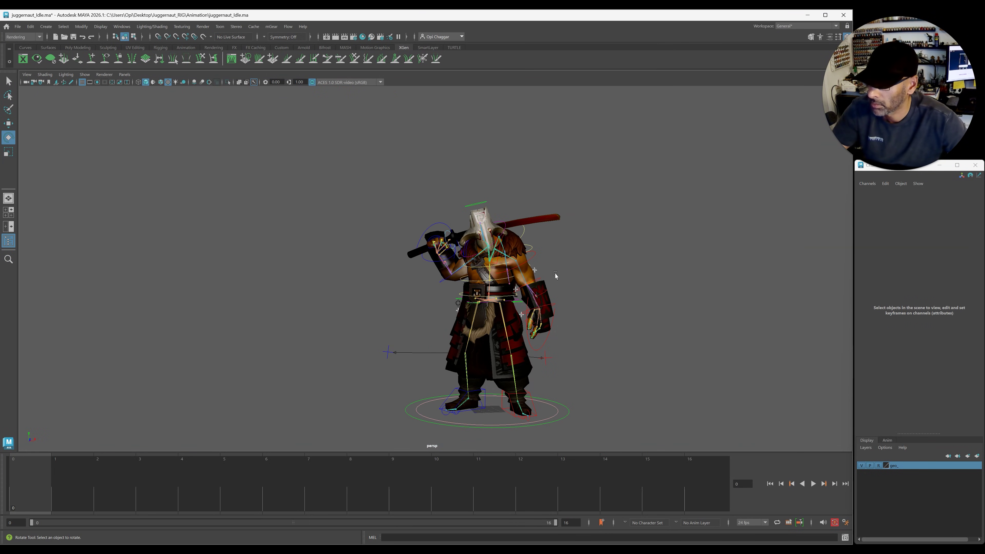
pyautogui.keyDown('alt'); pyautogui.moveTo(578, 288); pyautogui.dragTo(616, 302, button='right'); pyautogui.keyUp('alt')
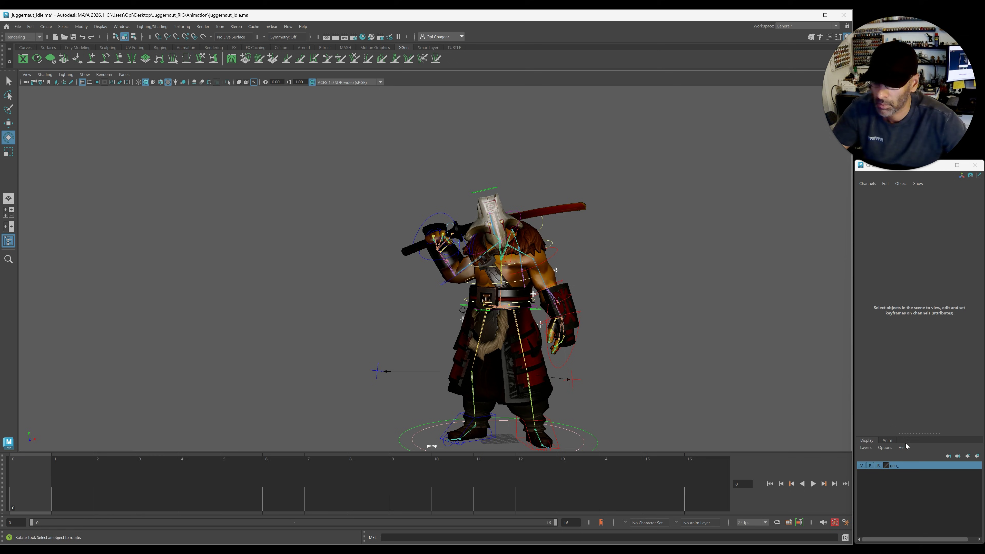
pyautogui.keyDown('alt'); pyautogui.moveTo(651, 410); pyautogui.dragTo(580, 352); pyautogui.keyUp('alt')
pyautogui.click(580, 352)
pyautogui.click(940, 322)
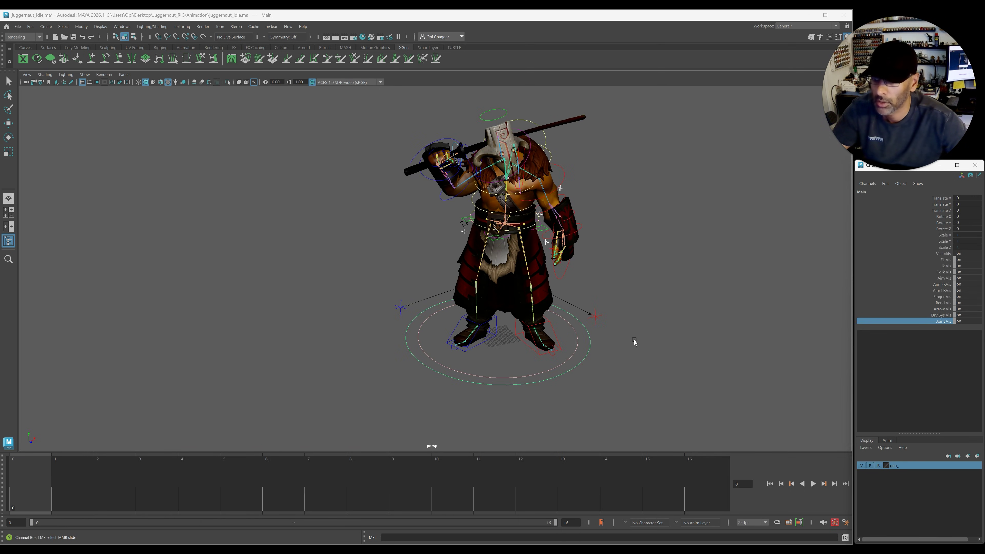
pyautogui.moveTo(635, 341); pyautogui.dragTo(581, 330, button='middle')
# - Try to rotate the sword control to adjust the blade's tilt on the shoulder
pyautogui.keyDown('alt'); pyautogui.moveTo(537, 302); pyautogui.dragTo(519, 274); pyautogui.keyUp('alt')
pyautogui.hotkey('alt', '1')
pyautogui.keyDown('alt'); pyautogui.moveTo(624, 306); pyautogui.dragTo(559, 307); pyautogui.keyUp('alt')
pyautogui.keyDown('alt'); pyautogui.moveTo(135, 274); pyautogui.dragTo(615, 289, button='right'); pyautogui.keyUp('alt')
pyautogui.keyDown('alt'); pyautogui.moveTo(614, 289); pyautogui.dragTo(714, 365, button='middle'); pyautogui.keyUp('alt')
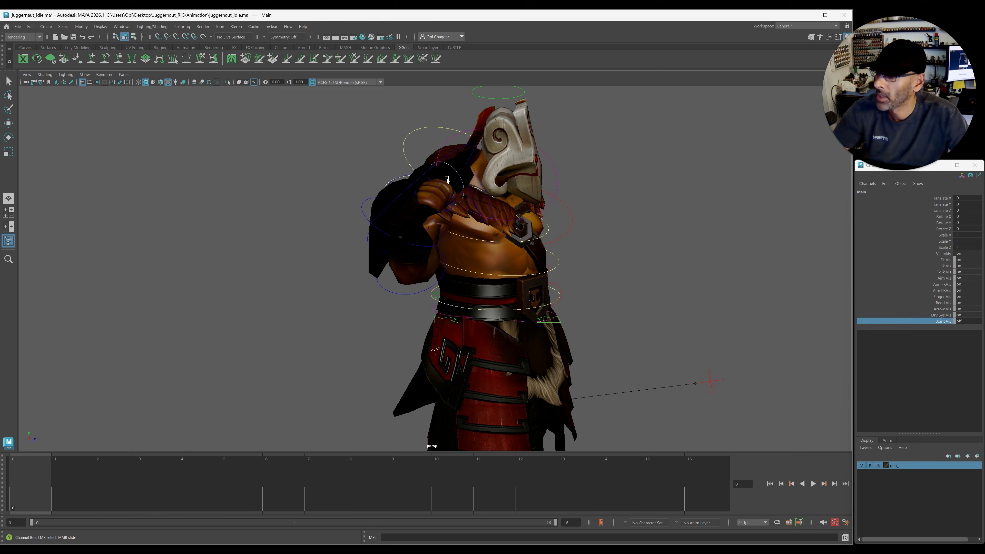
pyautogui.click(457, 173)
pyautogui.press('e')
pyautogui.keyDown('alt'); pyautogui.moveTo(457, 173); pyautogui.dragTo(423, 181); pyautogui.keyUp('alt')
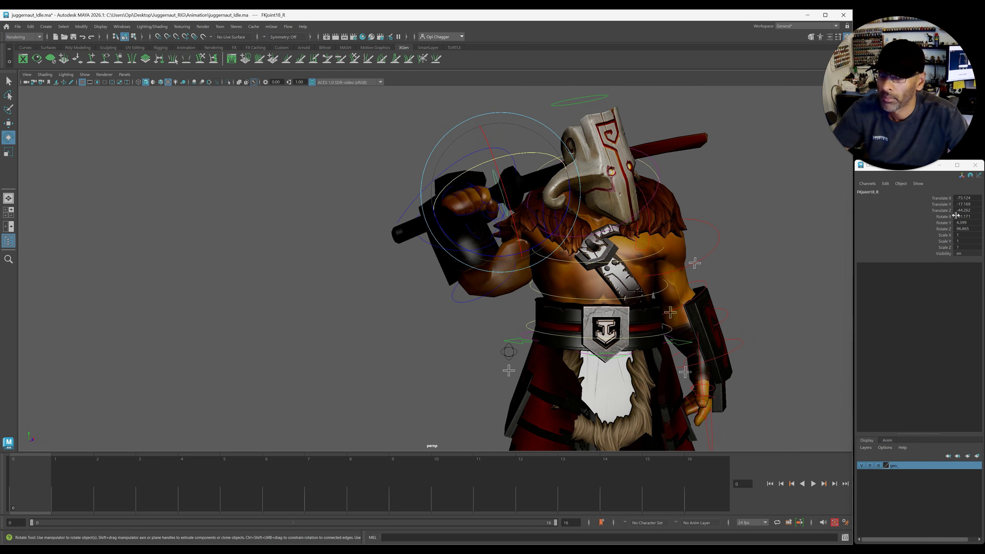
pyautogui.click(945, 224)
pyautogui.click(528, 232)
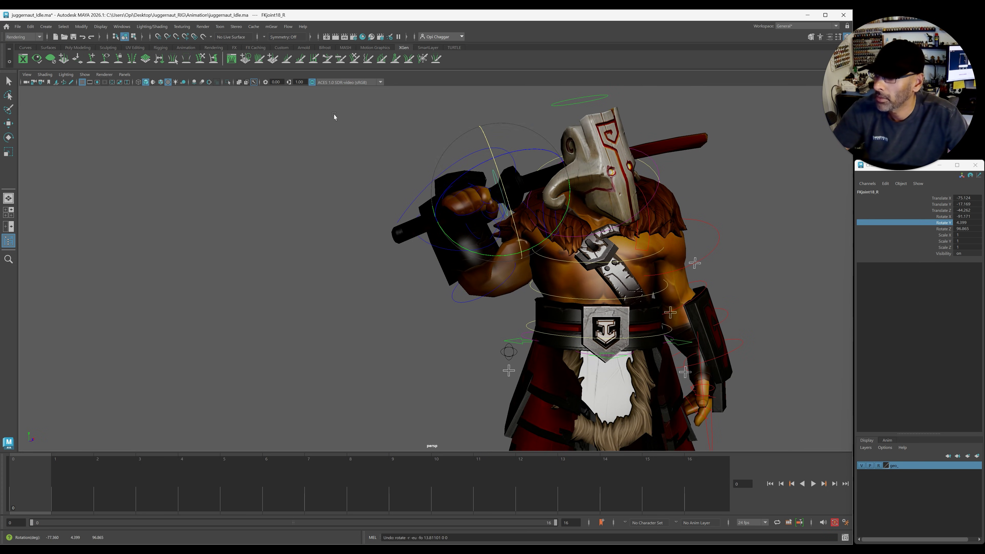
# - Rotate the right wrist control to about 30.5 degrees in Z and 13.8 degrees in Y, bringing the blade down onto the shoulder
pyautogui.click(455, 256)
pyautogui.click(482, 262)
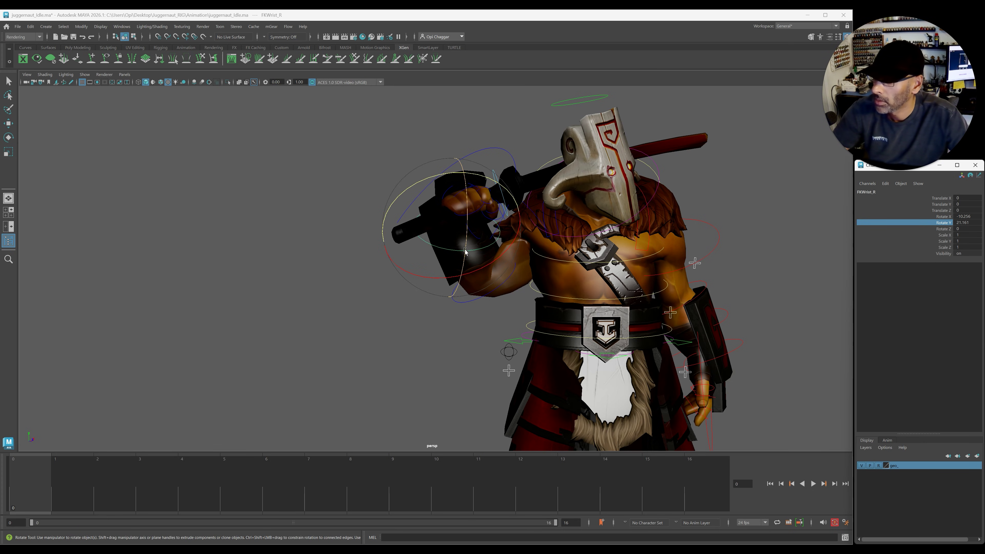
pyautogui.moveTo(465, 251); pyautogui.dragTo(465, 220)
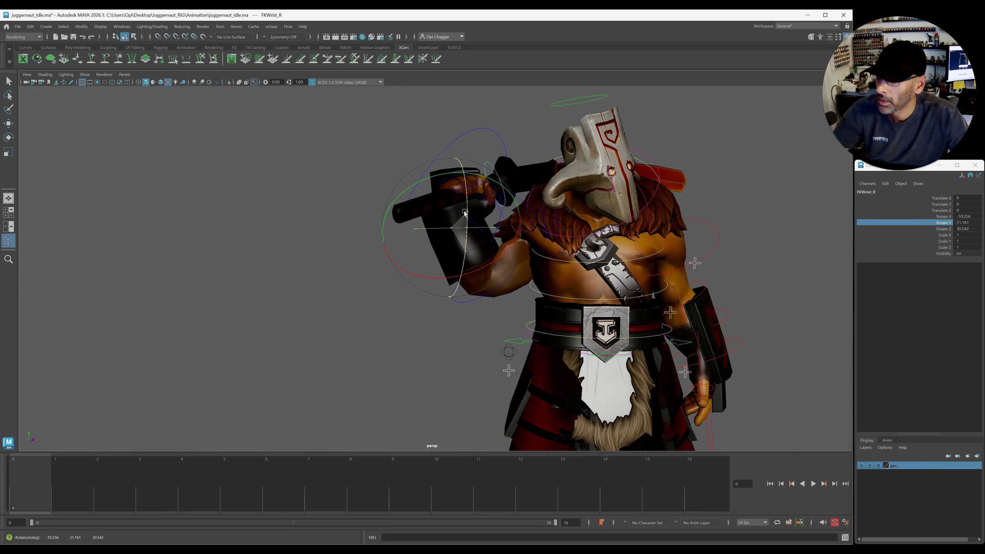
pyautogui.keyDown('alt'); pyautogui.moveTo(479, 221); pyautogui.dragTo(554, 230); pyautogui.keyUp('alt')
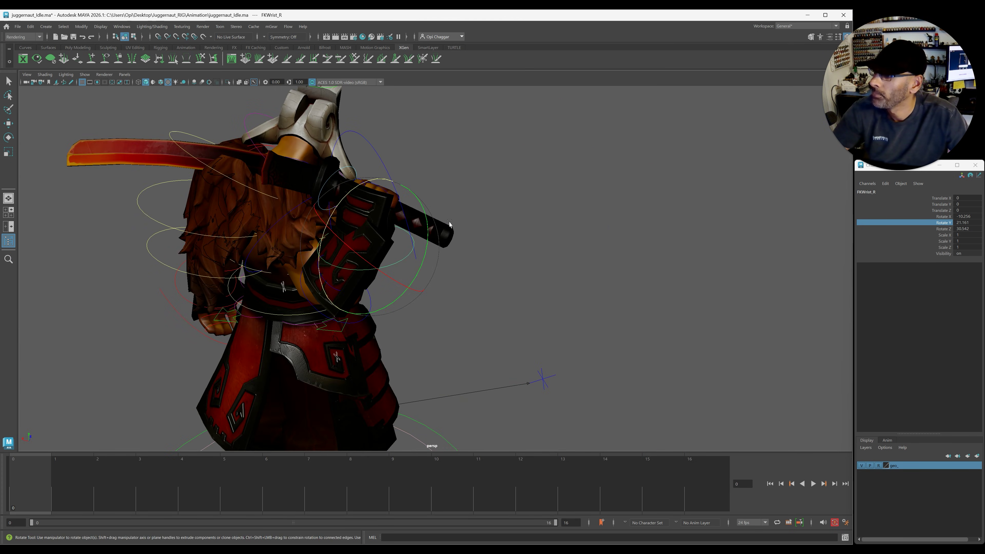
pyautogui.moveTo(427, 220); pyautogui.dragTo(371, 229)
pyautogui.keyDown('alt'); pyautogui.moveTo(371, 229); pyautogui.dragTo(237, 282, button='right'); pyautogui.keyUp('alt')
pyautogui.keyDown('alt'); pyautogui.moveTo(237, 281); pyautogui.dragTo(207, 282); pyautogui.keyUp('alt')
pyautogui.keyDown('alt'); pyautogui.moveTo(461, 281); pyautogui.dragTo(594, 237, button='right'); pyautogui.keyUp('alt')
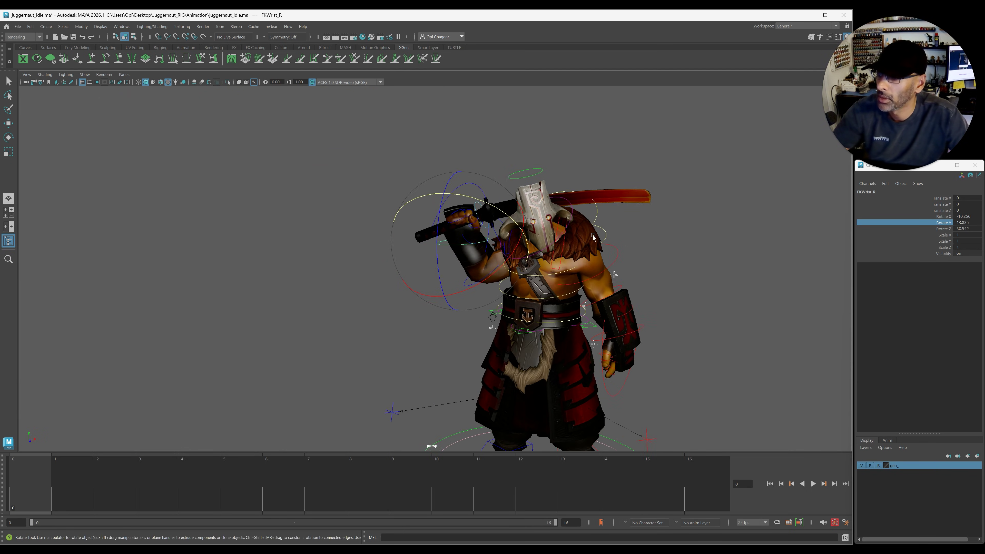
# - Fine-tune the right wrist control's rotation to about -17.8 degrees in X
pyautogui.keyDown('alt'); pyautogui.moveTo(593, 238); pyautogui.dragTo(561, 225); pyautogui.keyUp('alt')
pyautogui.keyDown('alt'); pyautogui.moveTo(509, 283); pyautogui.dragTo(484, 334); pyautogui.keyUp('alt')
pyautogui.keyDown('alt'); pyautogui.moveTo(484, 334); pyautogui.dragTo(241, 352, button='right'); pyautogui.keyUp('alt')
pyautogui.keyDown('alt'); pyautogui.moveTo(459, 332); pyautogui.dragTo(488, 270); pyautogui.keyUp('alt')
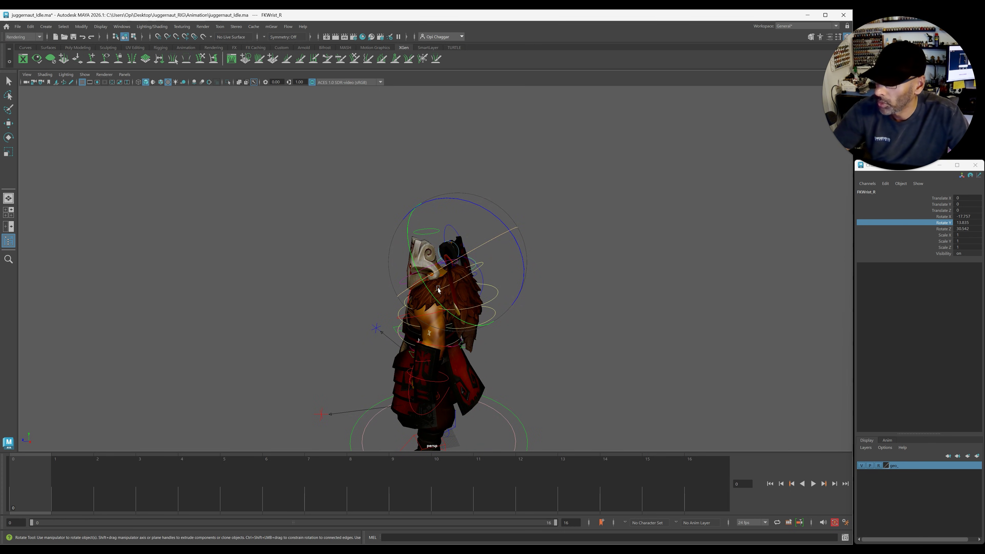
pyautogui.keyDown('alt'); pyautogui.moveTo(430, 297); pyautogui.dragTo(509, 285); pyautogui.keyUp('alt')
# - Examine the full pose from several angles, checking the sword's rest on the shoulder and the overall silhouette
pyautogui.click(622, 276)
pyautogui.keyDown('alt'); pyautogui.moveTo(639, 279); pyautogui.dragTo(649, 282); pyautogui.keyUp('alt')
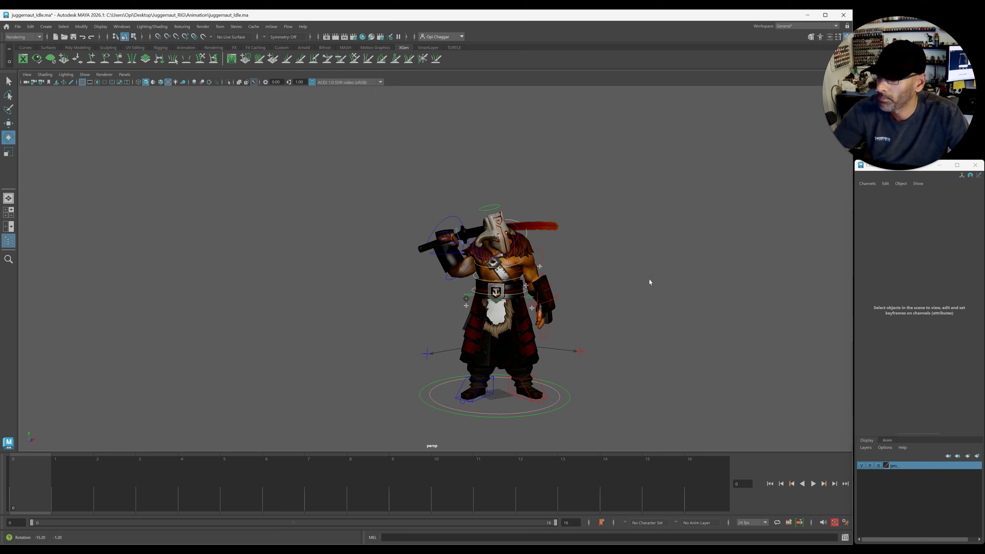
pyautogui.keyDown('alt'); pyautogui.moveTo(602, 286); pyautogui.dragTo(456, 295, button='middle'); pyautogui.keyUp('alt')
pyautogui.keyDown('alt'); pyautogui.moveTo(342, 304); pyautogui.dragTo(450, 286, button='right'); pyautogui.keyUp('alt')
pyautogui.keyDown('alt'); pyautogui.moveTo(450, 285); pyautogui.dragTo(531, 262); pyautogui.keyUp('alt')
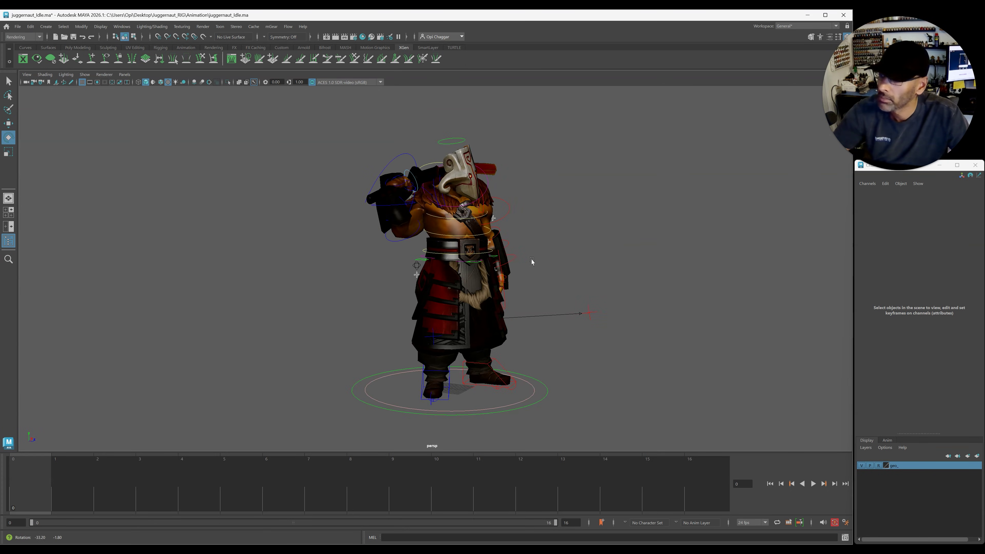
pyautogui.keyDown('alt'); pyautogui.moveTo(532, 262); pyautogui.dragTo(543, 209, button='right'); pyautogui.keyUp('alt')
pyautogui.keyDown('alt'); pyautogui.moveTo(543, 210); pyautogui.dragTo(495, 202); pyautogui.keyUp('alt')
pyautogui.keyDown('alt'); pyautogui.moveTo(495, 203); pyautogui.dragTo(477, 305, button='middle'); pyautogui.keyUp('alt')
pyautogui.keyDown('alt'); pyautogui.moveTo(476, 304); pyautogui.dragTo(382, 254); pyautogui.keyUp('alt')
pyautogui.keyDown('alt'); pyautogui.moveTo(382, 254); pyautogui.dragTo(551, 286, button='right'); pyautogui.keyUp('alt')
pyautogui.keyDown('alt'); pyautogui.moveTo(550, 287); pyautogui.dragTo(456, 263); pyautogui.keyUp('alt')
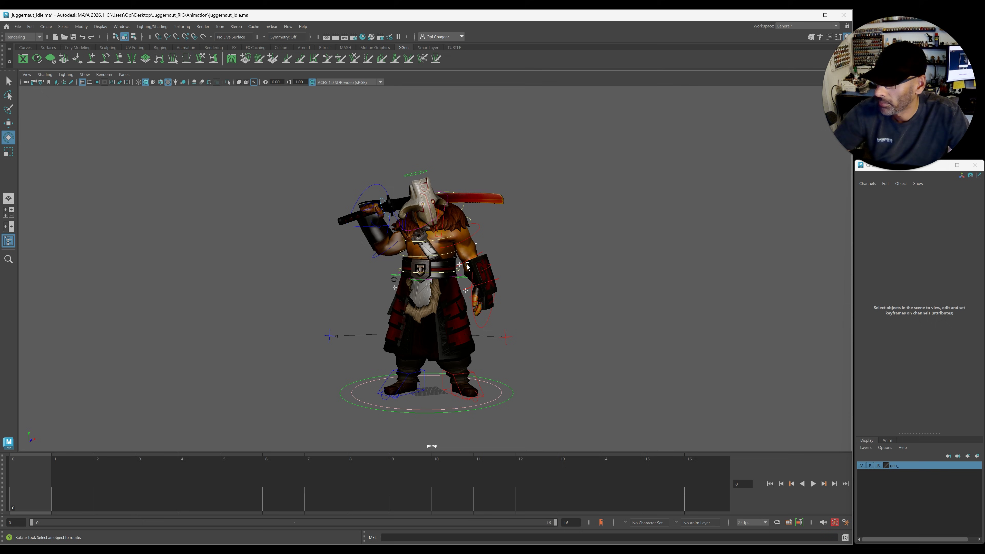
# - Key the right arm controls at frame 0 and reset their rotations to 0
pyautogui.keyDown('alt'); pyautogui.moveTo(367, 270); pyautogui.dragTo(481, 272); pyautogui.keyUp('alt')
pyautogui.keyDown('alt'); pyautogui.moveTo(358, 269); pyautogui.dragTo(534, 263, button='right'); pyautogui.keyUp('alt')
pyautogui.keyDown('alt'); pyautogui.moveTo(444, 206); pyautogui.dragTo(394, 241); pyautogui.keyUp('alt')
pyautogui.click(473, 229)
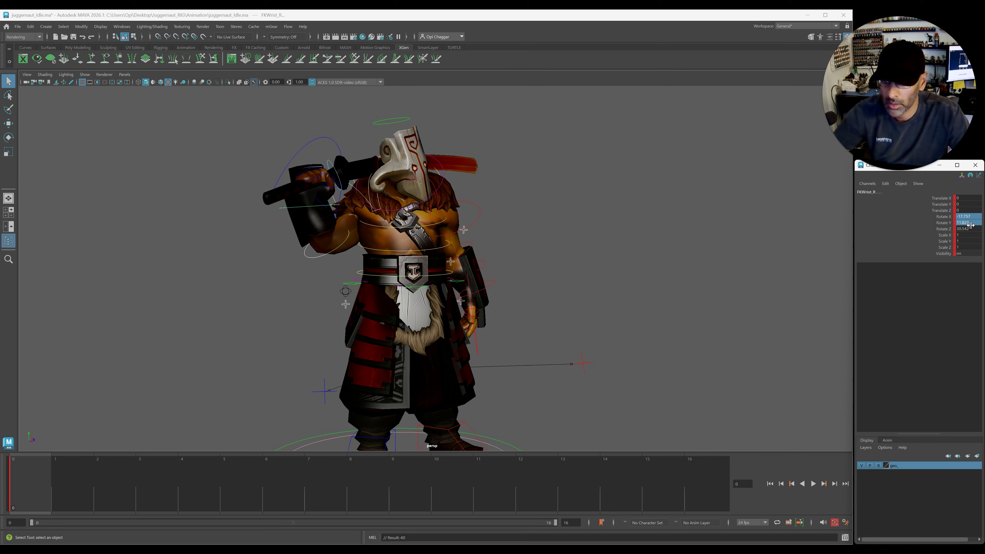
pyautogui.write('0')
pyautogui.press('Return')
# - Select the sword control in the lowered right hand and prepare its Y rotation with the Rotate tool
pyautogui.moveTo(343, 410)
pyautogui.keyDown('alt'); pyautogui.mouseDown()
pyautogui.moveTo(326, 411)
pyautogui.moveTo(338, 409)
pyautogui.mouseUp(); pyautogui.keyUp('alt')
pyautogui.keyDown('alt'); pyautogui.moveTo(339, 409); pyautogui.dragTo(257, 381, button='right'); pyautogui.keyUp('alt')
pyautogui.keyDown('alt'); pyautogui.moveTo(257, 381); pyautogui.dragTo(230, 381); pyautogui.keyUp('alt')
pyautogui.moveTo(343, 360)
pyautogui.keyDown('alt'); pyautogui.mouseDown()
pyautogui.moveTo(384, 343)
pyautogui.moveTo(345, 342)
pyautogui.mouseUp(); pyautogui.keyUp('alt')
pyautogui.click(382, 310)
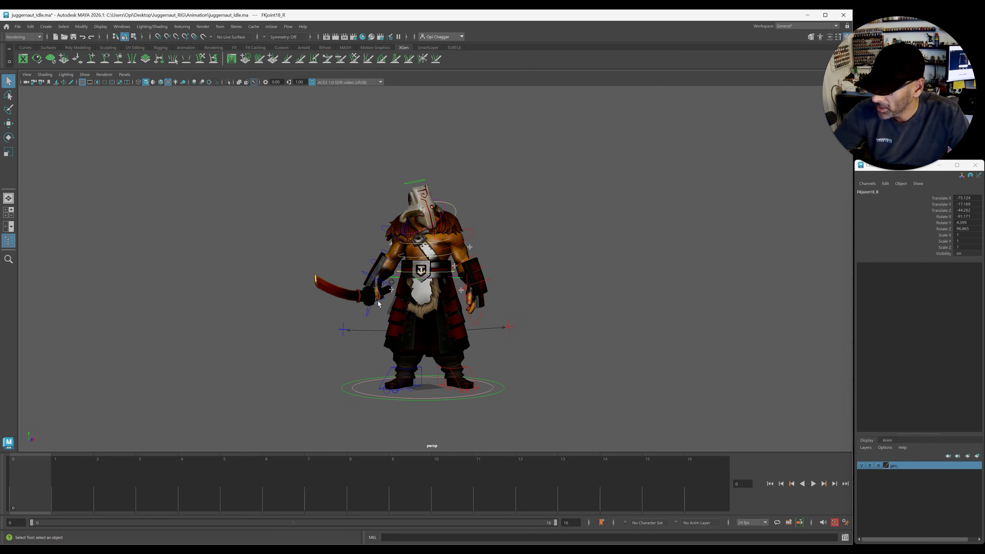
pyautogui.press('e')
pyautogui.click(946, 223)
pyautogui.click(593, 290)
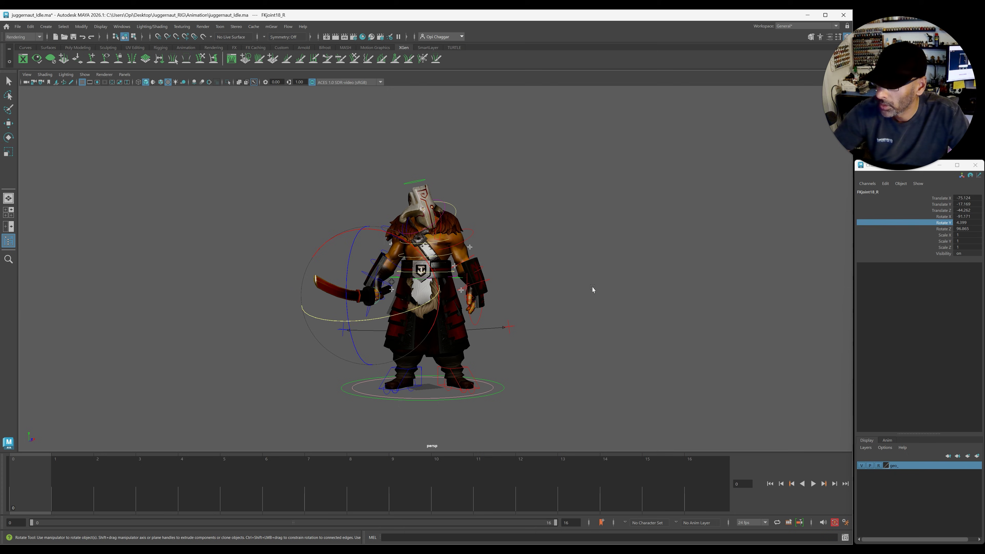
# - Undo the rotation reset on the right arm controls
pyautogui.hotkey('ctrl', 'z')
pyautogui.hotkey('ctrl', 'z')
pyautogui.hotkey('ctrl', 'z')
pyautogui.keyDown('alt'); pyautogui.moveTo(518, 301); pyautogui.dragTo(532, 343); pyautogui.keyUp('alt')
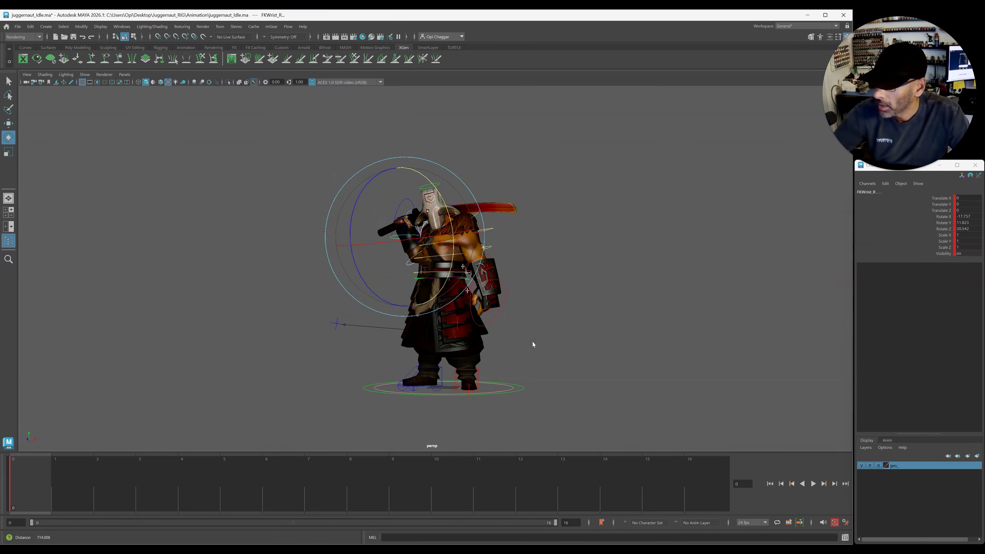
pyautogui.keyDown('alt'); pyautogui.moveTo(391, 370); pyautogui.dragTo(408, 377); pyautogui.keyUp('alt')
# - Hide the rig control curves and examine the sword-on-shoulder pose up close, including the torso and both arms
pyautogui.click(587, 363)
pyautogui.scroll(3, 567, 357)
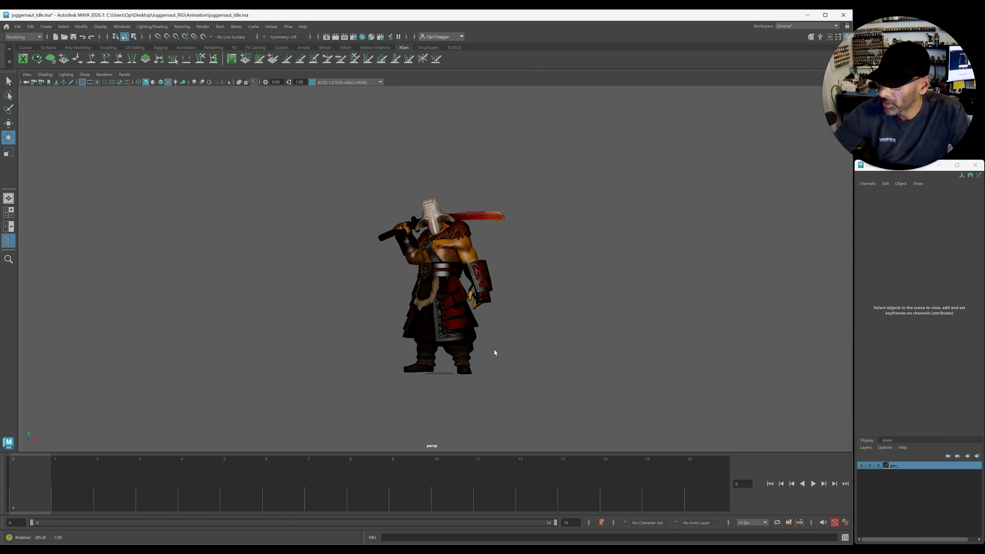
pyautogui.keyDown('alt'); pyautogui.moveTo(382, 362); pyautogui.dragTo(468, 349, button='right'); pyautogui.keyUp('alt')
pyautogui.keyDown('alt'); pyautogui.moveTo(467, 349); pyautogui.dragTo(497, 348); pyautogui.keyUp('alt')
pyautogui.scroll(3, 530, 269)
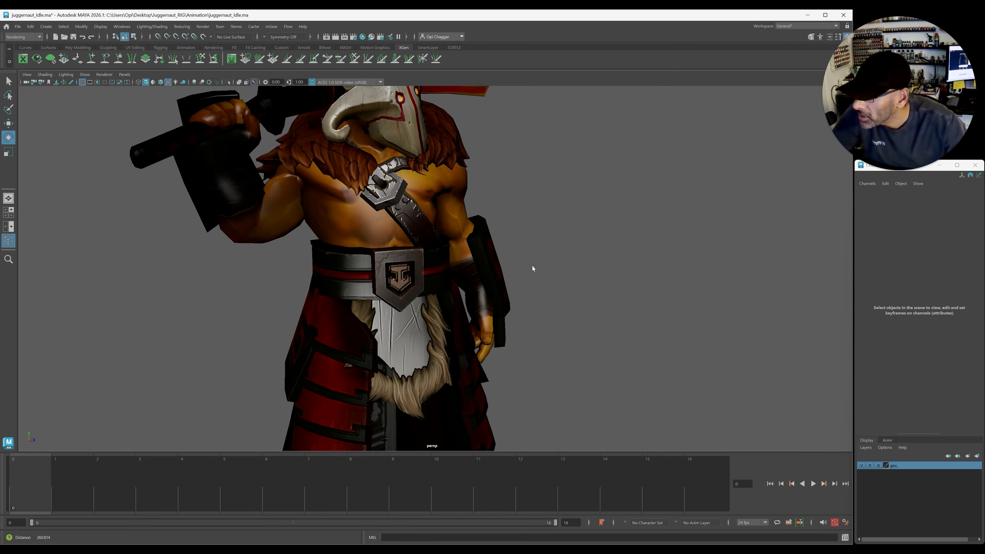
pyautogui.moveTo(529, 269)
pyautogui.keyDown('alt'); pyautogui.mouseDown()
pyautogui.moveTo(541, 283)
pyautogui.moveTo(611, 260)
pyautogui.moveTo(515, 265)
pyautogui.mouseUp(); pyautogui.keyUp('alt')
pyautogui.scroll(-8, 515, 266)
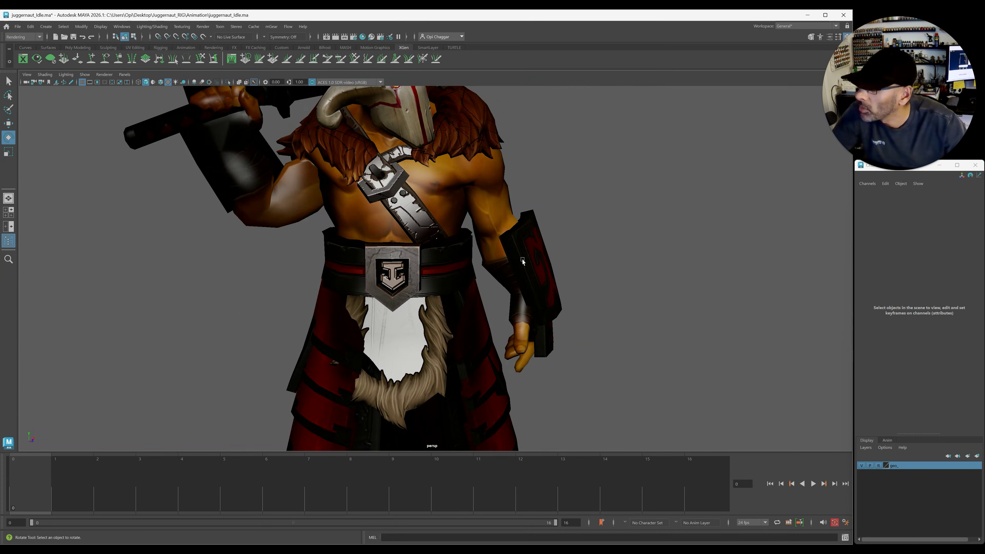
# - Display the rig control curves again and adjust the rotation of the neck control
pyautogui.keyDown('alt'); pyautogui.moveTo(606, 251); pyautogui.dragTo(486, 218); pyautogui.keyUp('alt')
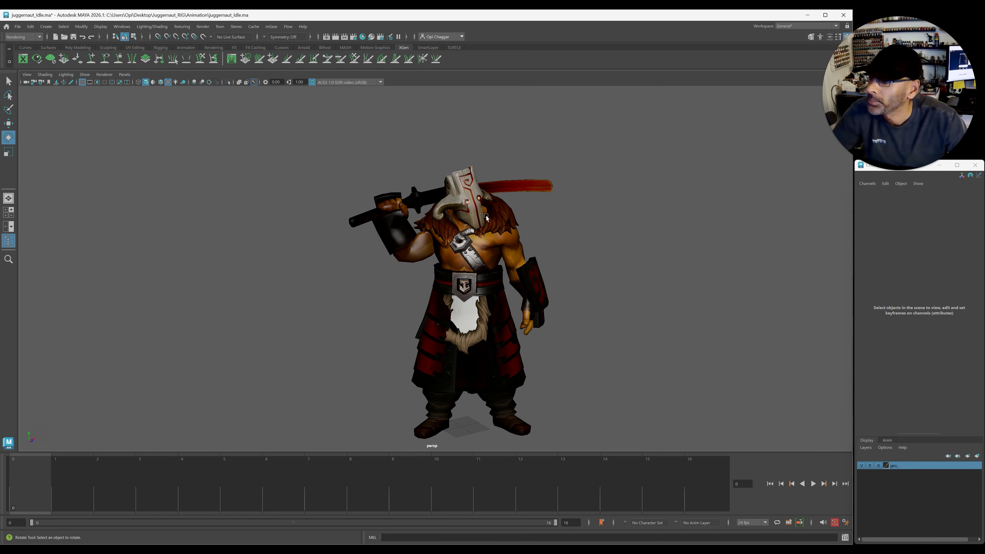
pyautogui.keyDown('alt'); pyautogui.moveTo(712, 251); pyautogui.dragTo(510, 262); pyautogui.keyUp('alt')
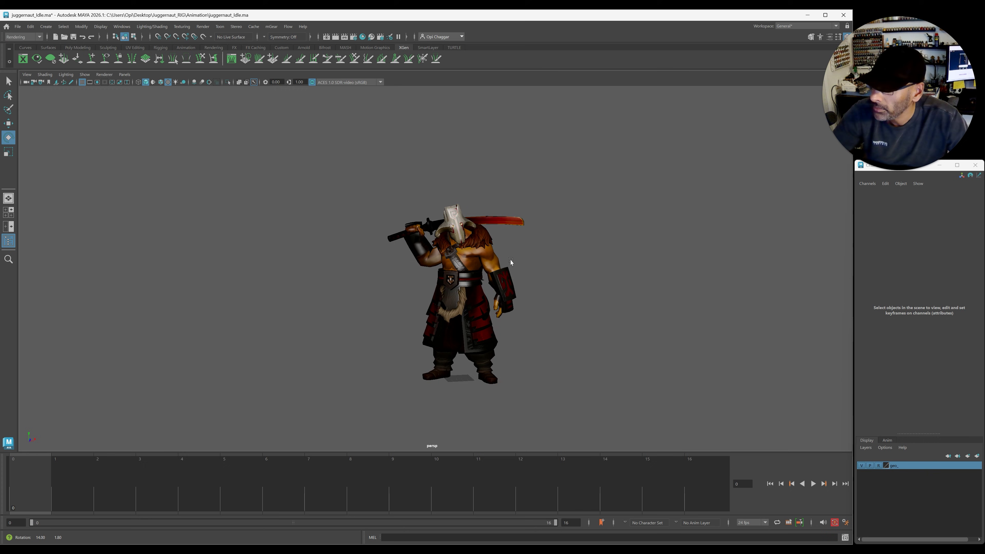
pyautogui.hotkey('alt', '1')
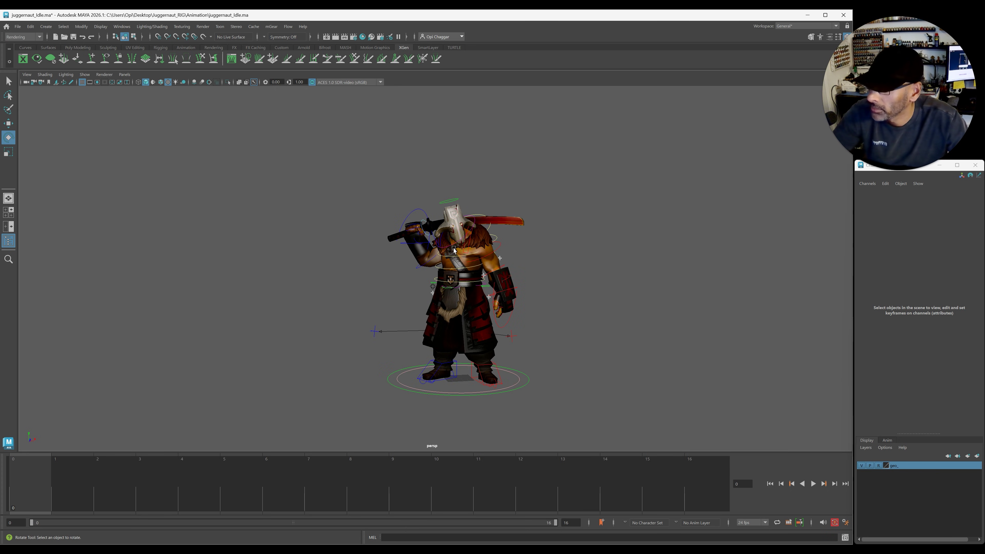
pyautogui.keyDown('alt'); pyautogui.moveTo(566, 262); pyautogui.dragTo(699, 235, button='right'); pyautogui.keyUp('alt')
pyautogui.click(485, 195)
pyautogui.keyDown('alt'); pyautogui.moveTo(484, 196); pyautogui.dragTo(460, 236, button='right'); pyautogui.keyUp('alt')
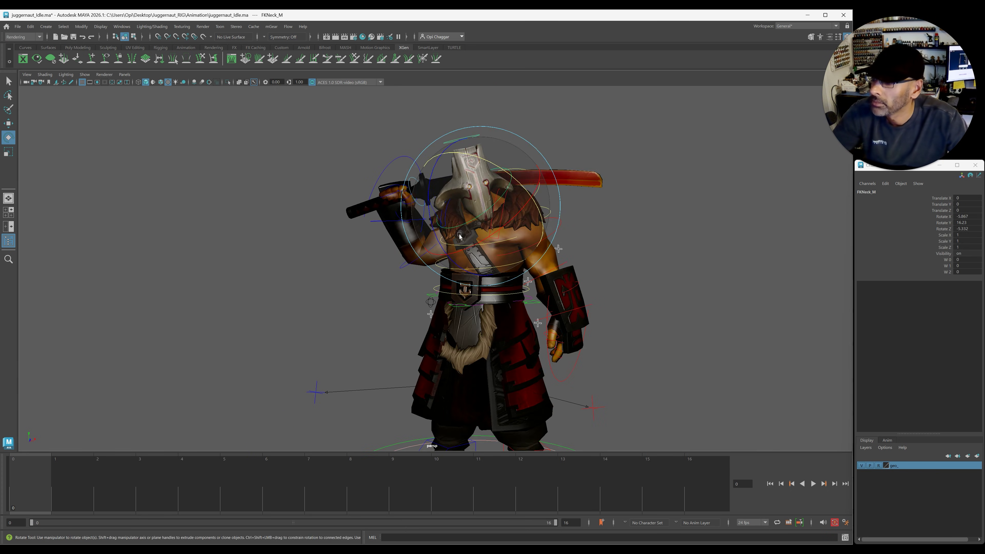
pyautogui.moveTo(500, 226); pyautogui.dragTo(494, 233)
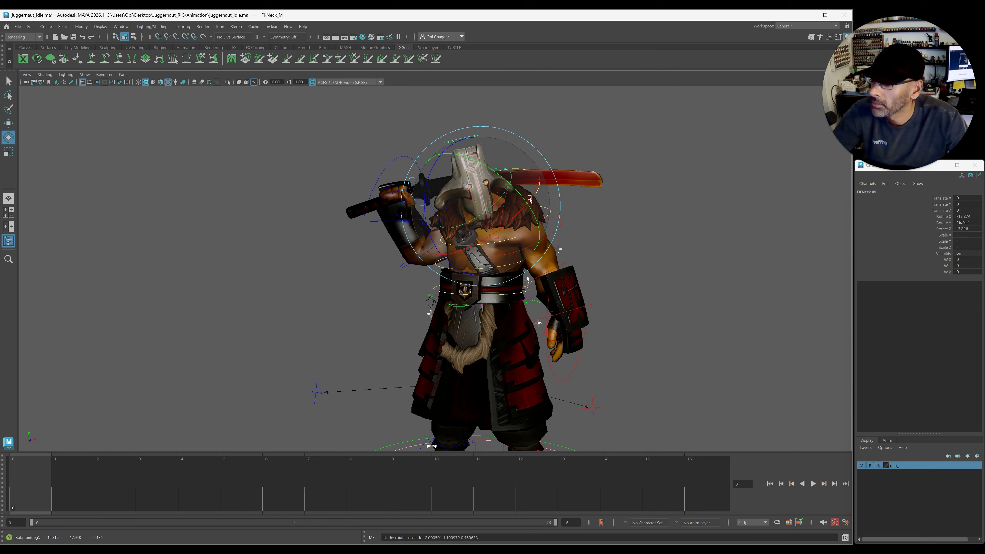
pyautogui.click(613, 213)
# - Rotate the head control to about -2.8 in X, 13.3 in Y and 7.1 in Z, checking the full figure
pyautogui.click(480, 167)
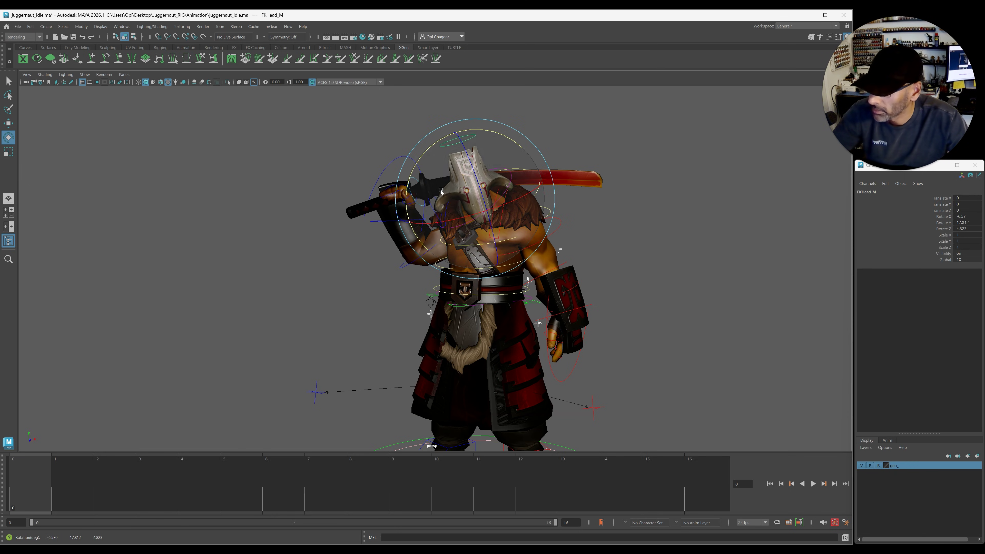
pyautogui.moveTo(494, 135); pyautogui.dragTo(511, 202)
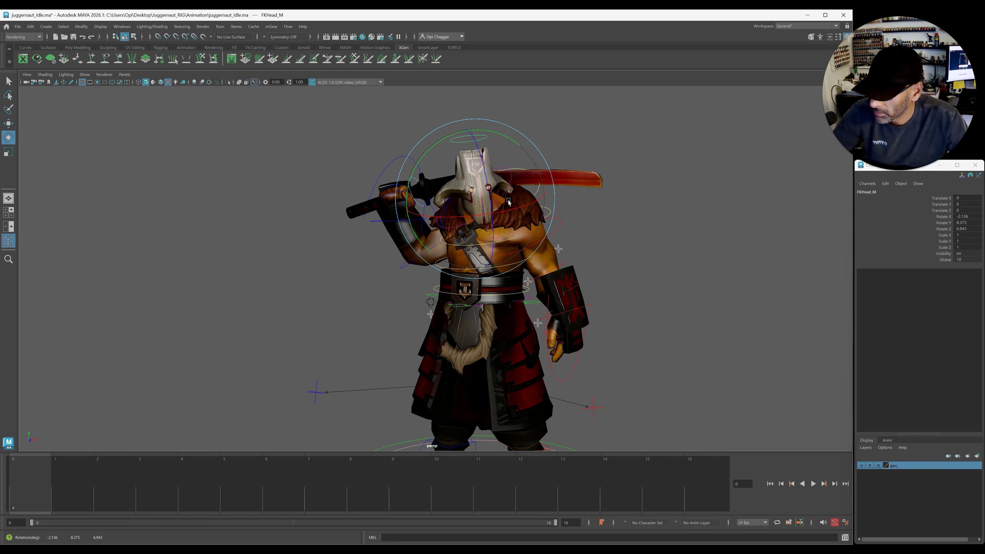
pyautogui.keyDown('alt'); pyautogui.moveTo(543, 163); pyautogui.dragTo(522, 160); pyautogui.keyUp('alt')
pyautogui.scroll(-5, 404, 213)
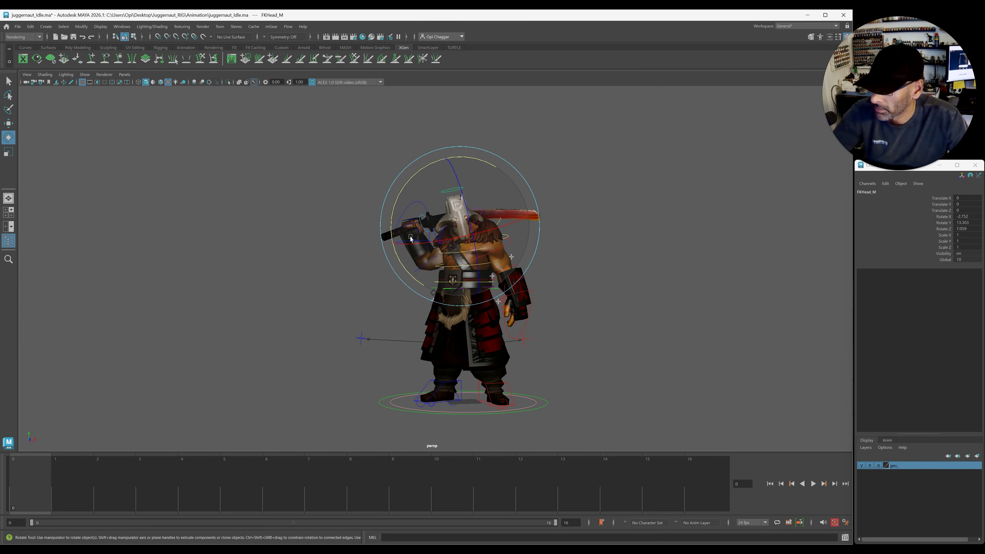
pyautogui.click(644, 303)
pyautogui.keyDown('alt'); pyautogui.moveTo(635, 305); pyautogui.dragTo(631, 306); pyautogui.keyUp('alt')
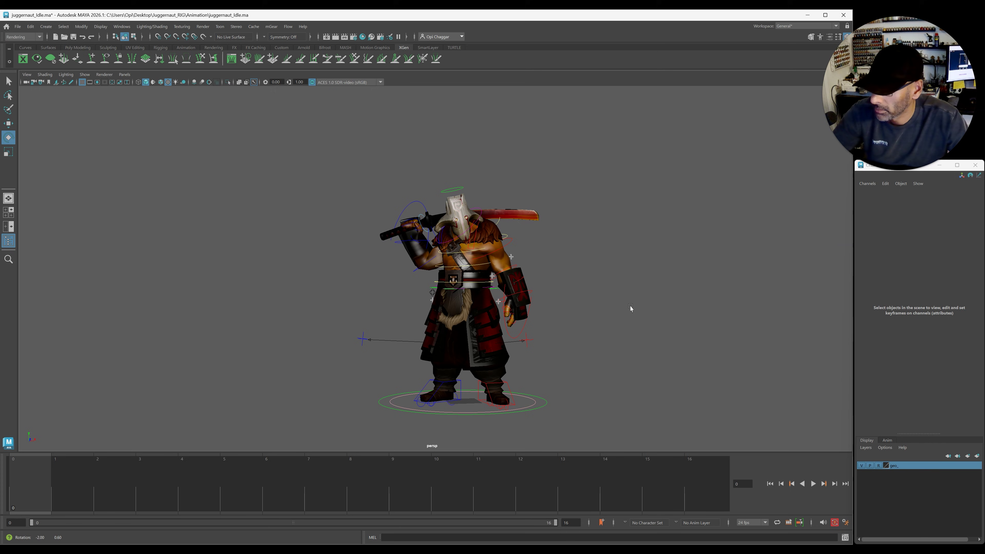
# - Rotate the left shoulder control to about -17.9 in Z to bring the hanging arm closer to the body
pyautogui.click(510, 242)
pyautogui.keyDown('alt'); pyautogui.moveTo(557, 250); pyautogui.dragTo(547, 252); pyautogui.keyUp('alt')
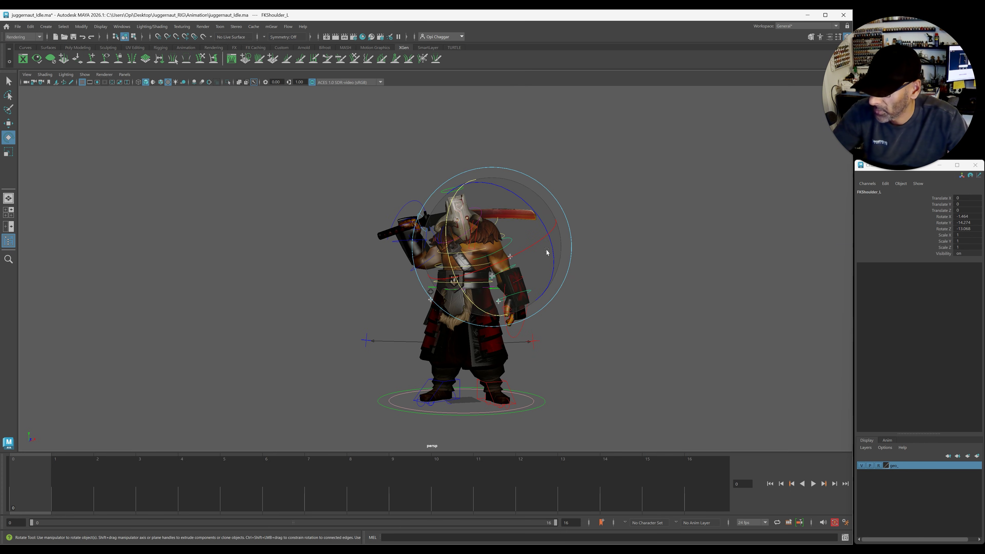
pyautogui.click(930, 222)
pyautogui.keyDown('alt'); pyautogui.moveTo(560, 299); pyautogui.dragTo(554, 270); pyautogui.keyUp('alt')
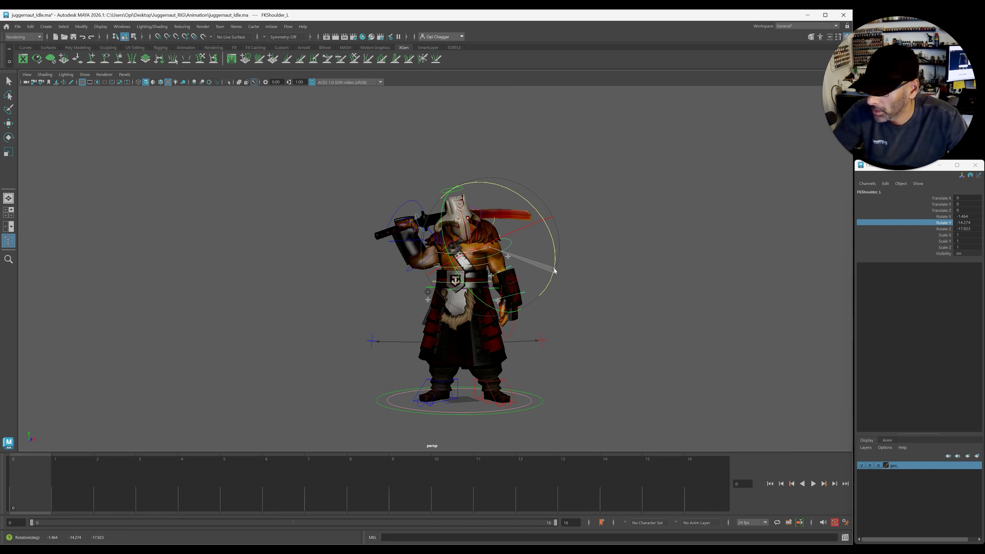
pyautogui.click(600, 306)
pyautogui.keyDown('alt'); pyautogui.moveTo(600, 306); pyautogui.dragTo(598, 312); pyautogui.keyUp('alt')
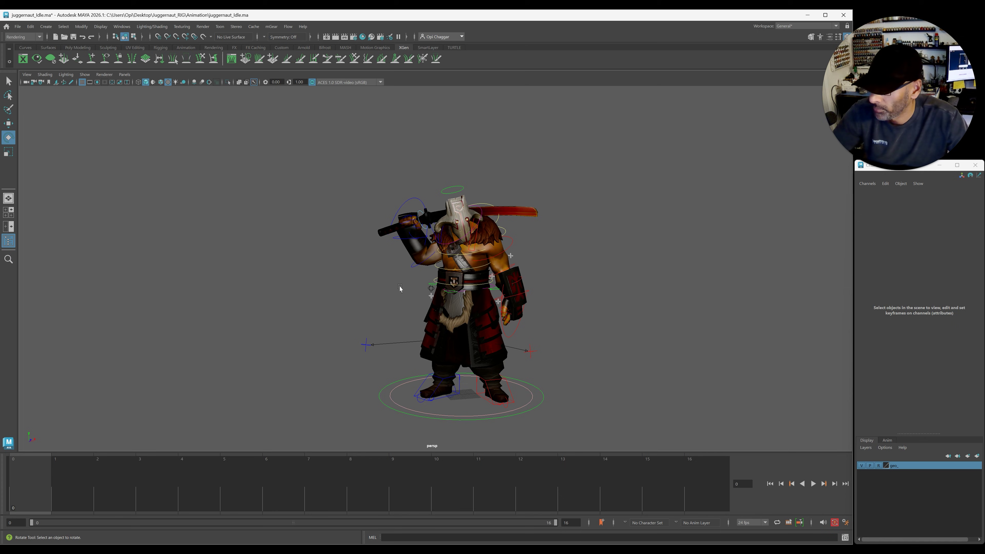
# - Try rotating the right scapula control in Z
pyautogui.click(440, 238)
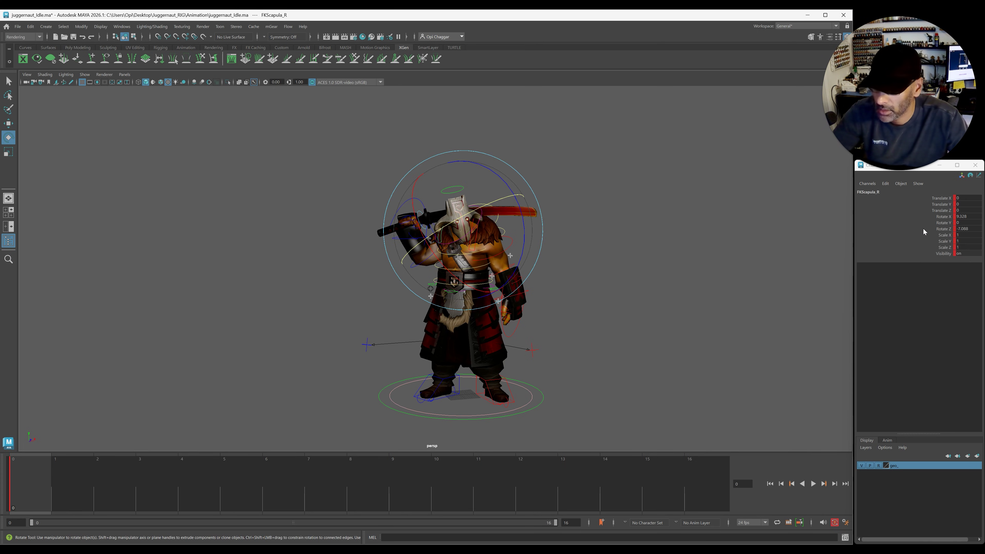
pyautogui.click(942, 228)
pyautogui.moveTo(521, 242); pyautogui.dragTo(515, 238)
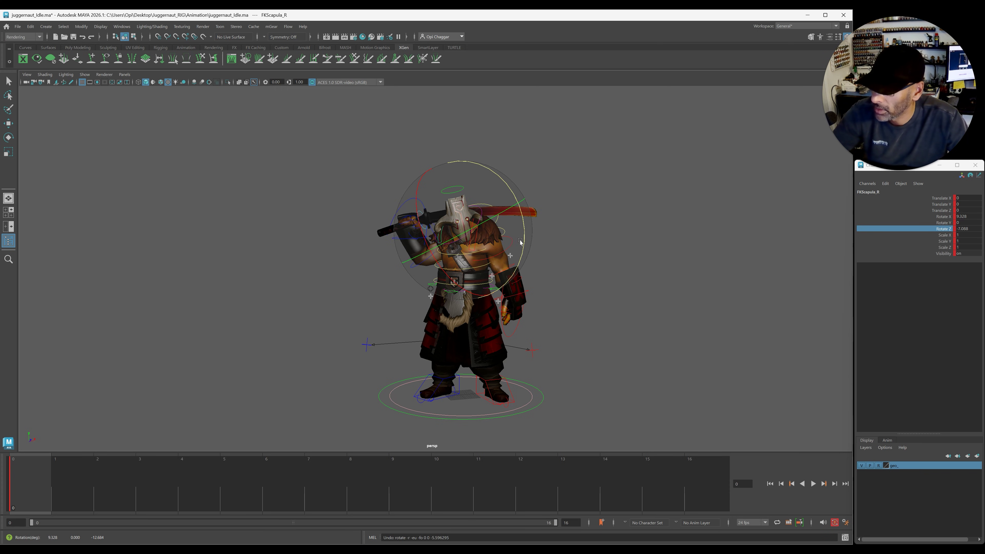
pyautogui.click(565, 253)
# - Rotate the right shoulder control to lower the raised arm and tilt the sword blade upward behind the head
pyautogui.keyDown('alt'); pyautogui.moveTo(492, 250); pyautogui.dragTo(548, 281, button='right'); pyautogui.keyUp('alt')
pyautogui.keyDown('alt'); pyautogui.moveTo(547, 281); pyautogui.dragTo(457, 228); pyautogui.keyUp('alt')
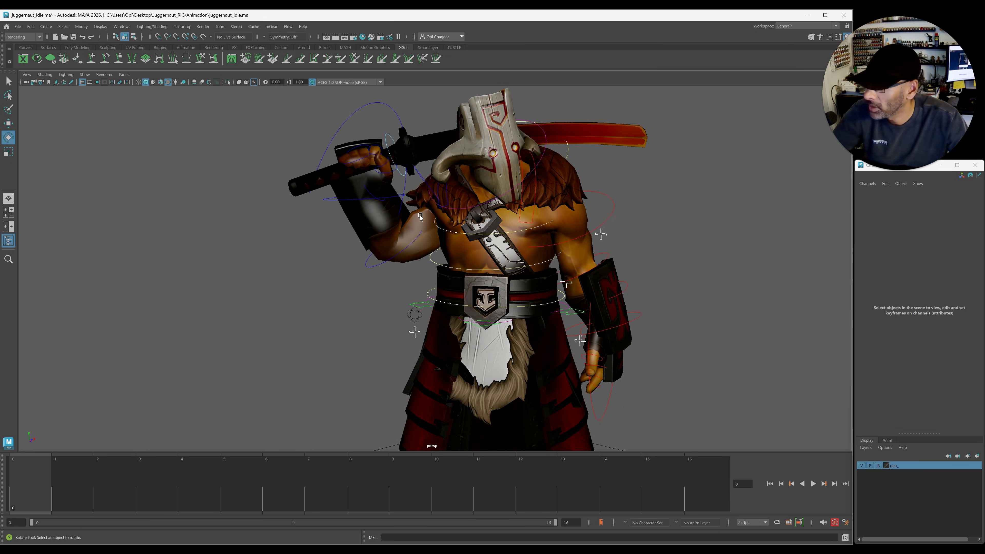
pyautogui.click(423, 182)
pyautogui.click(942, 217)
pyautogui.scroll(-3, 533, 220)
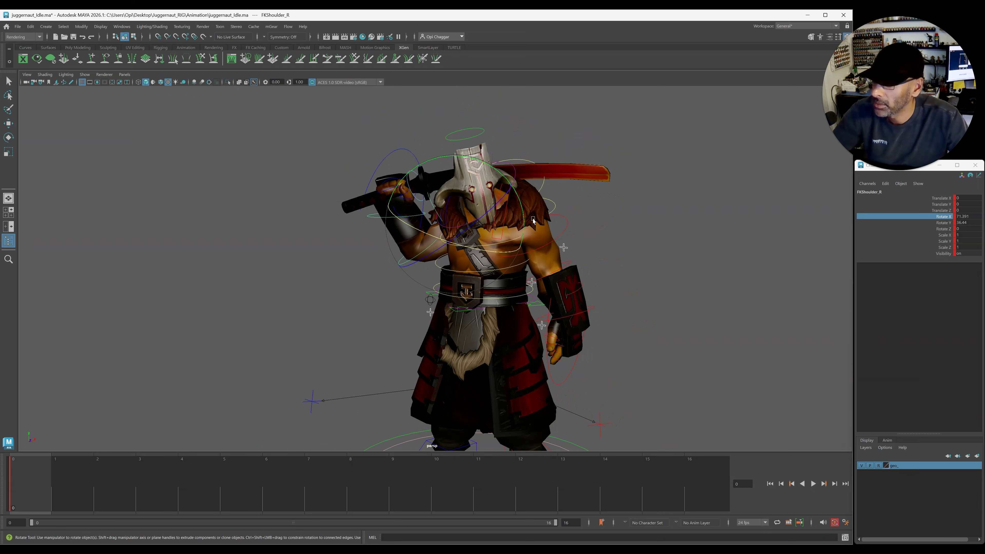
pyautogui.click(517, 211)
pyautogui.hotkey('ctrl', 'z')
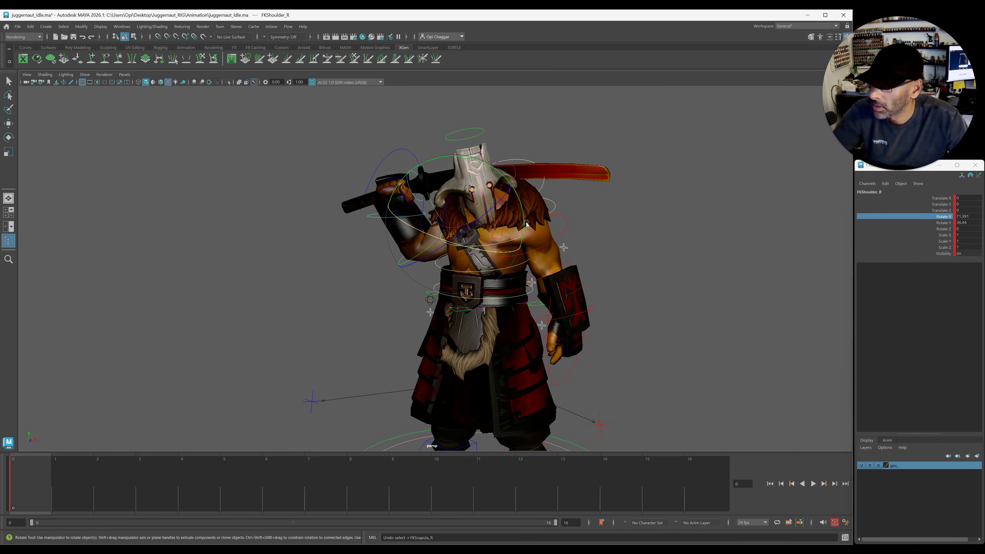
pyautogui.moveTo(523, 215); pyautogui.dragTo(506, 195)
pyautogui.click(359, 271)
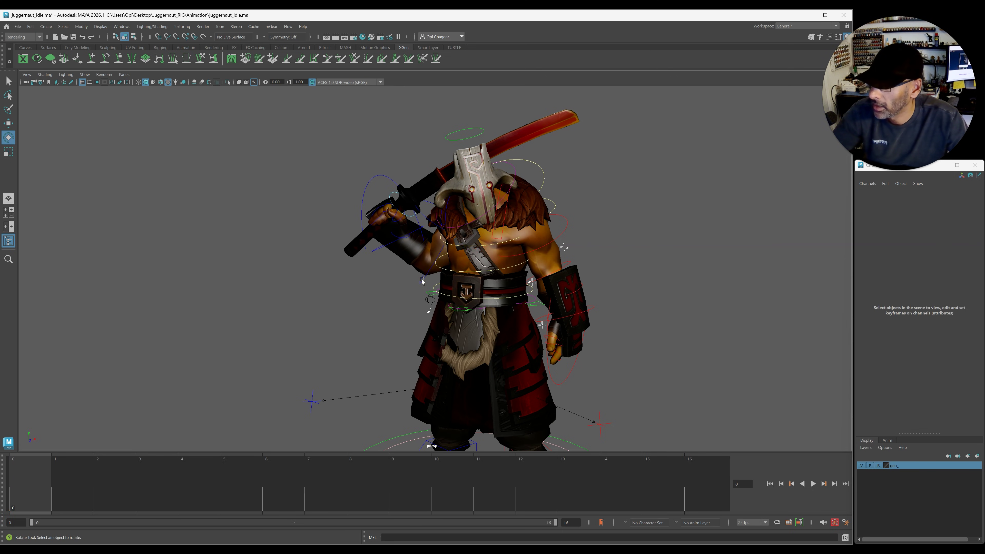
# - Bend the right elbow control to about 106 in Y to bring the sword back toward the shoulder
pyautogui.click(422, 280)
pyautogui.click(438, 269)
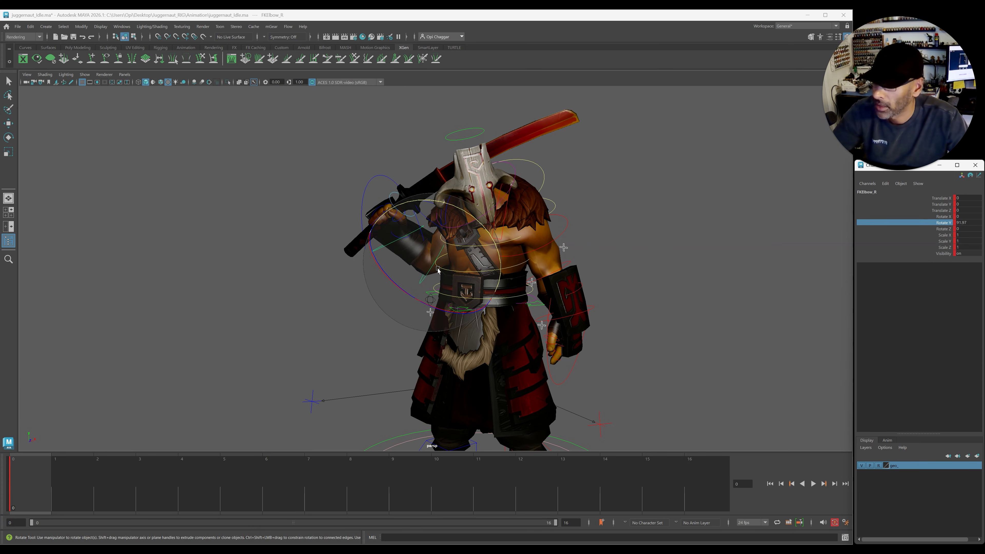
pyautogui.moveTo(479, 227); pyautogui.dragTo(583, 242)
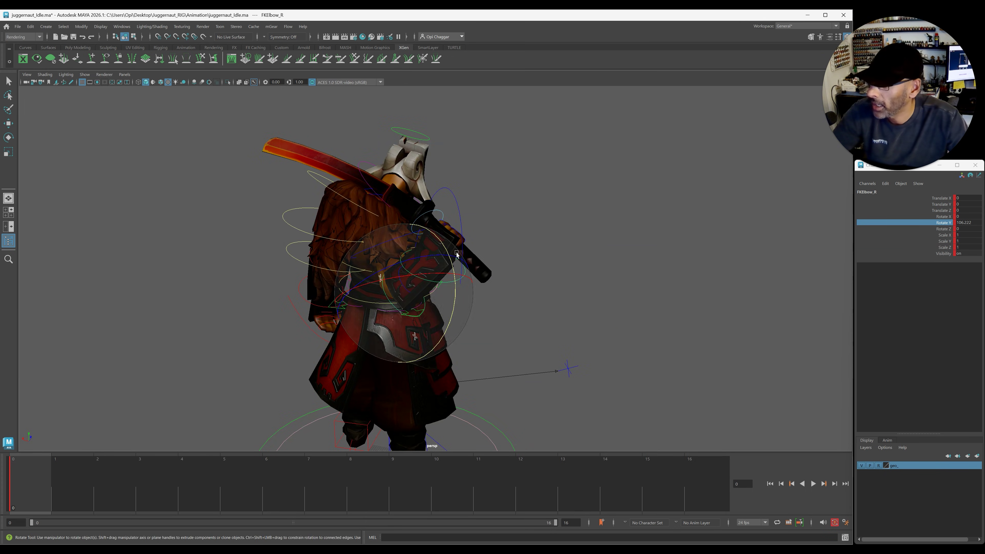
pyautogui.moveTo(451, 269); pyautogui.dragTo(338, 271)
pyautogui.keyDown('alt'); pyautogui.moveTo(465, 299); pyautogui.dragTo(252, 314, button='right'); pyautogui.keyUp('alt')
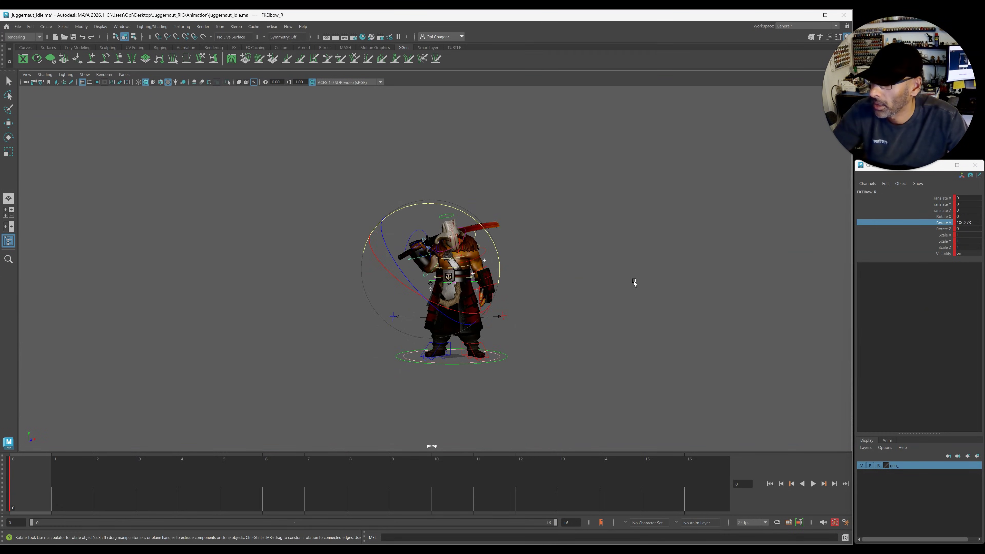
pyautogui.click(634, 282)
# - Hide the rig control curves and examine the sword pose from the front and the character's right side
pyautogui.scroll(4, 474, 368)
pyautogui.hotkey('alt', '1')
pyautogui.keyDown('alt'); pyautogui.moveTo(495, 349); pyautogui.dragTo(495, 341); pyautogui.keyUp('alt')
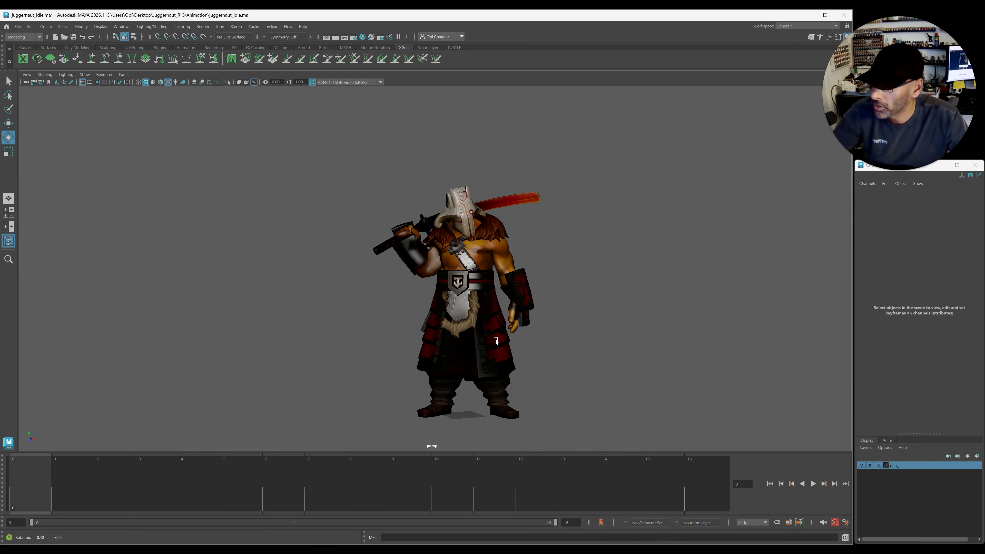
pyautogui.keyDown('alt'); pyautogui.moveTo(607, 304); pyautogui.dragTo(578, 327); pyautogui.keyUp('alt')
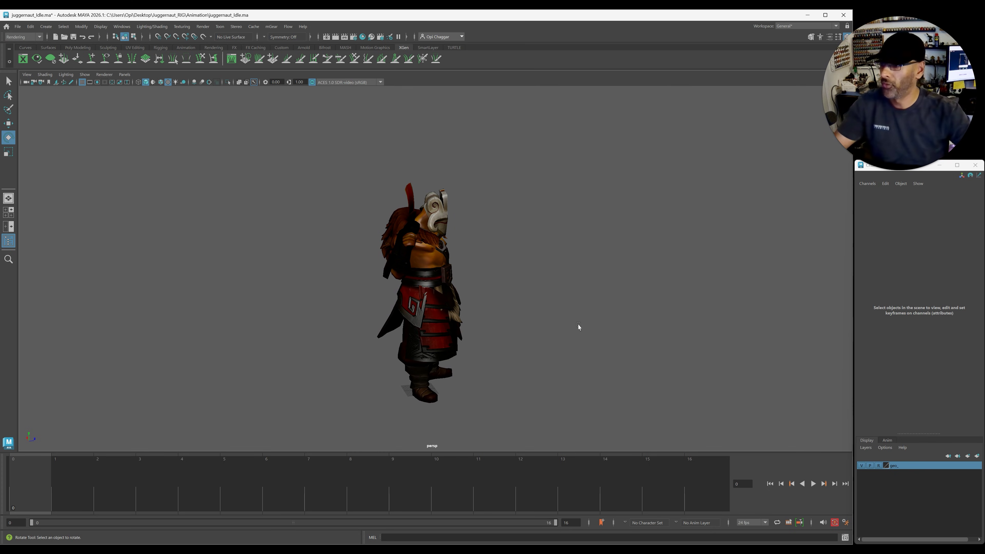
pyautogui.keyDown('alt'); pyautogui.moveTo(481, 229); pyautogui.dragTo(569, 291, button='right'); pyautogui.keyUp('alt')
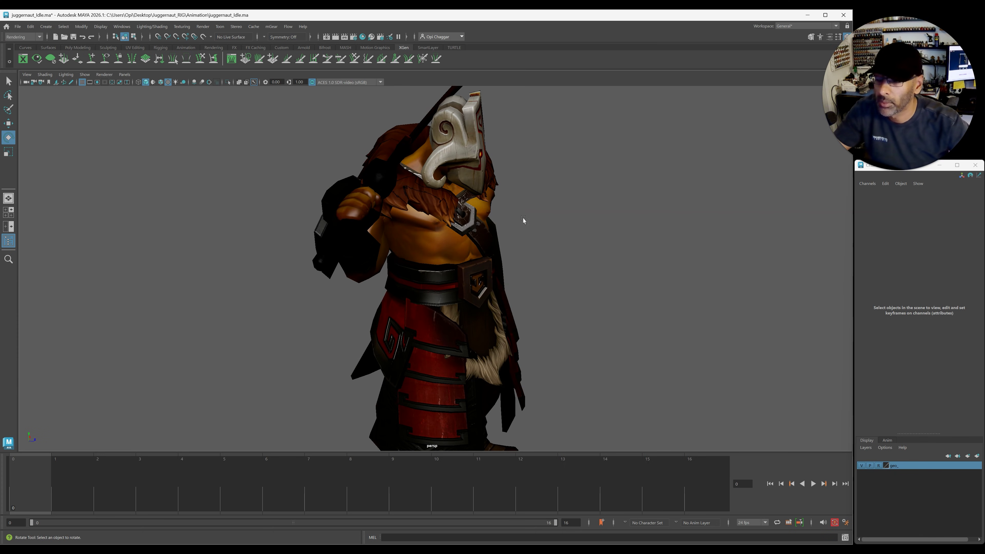
pyautogui.keyDown('alt'); pyautogui.moveTo(523, 220); pyautogui.dragTo(636, 201); pyautogui.keyUp('alt')
# - Display the rig control curves and rotate the right scapula control in Y
pyautogui.hotkey('alt', '1')
pyautogui.click(379, 201)
pyautogui.click(642, 201)
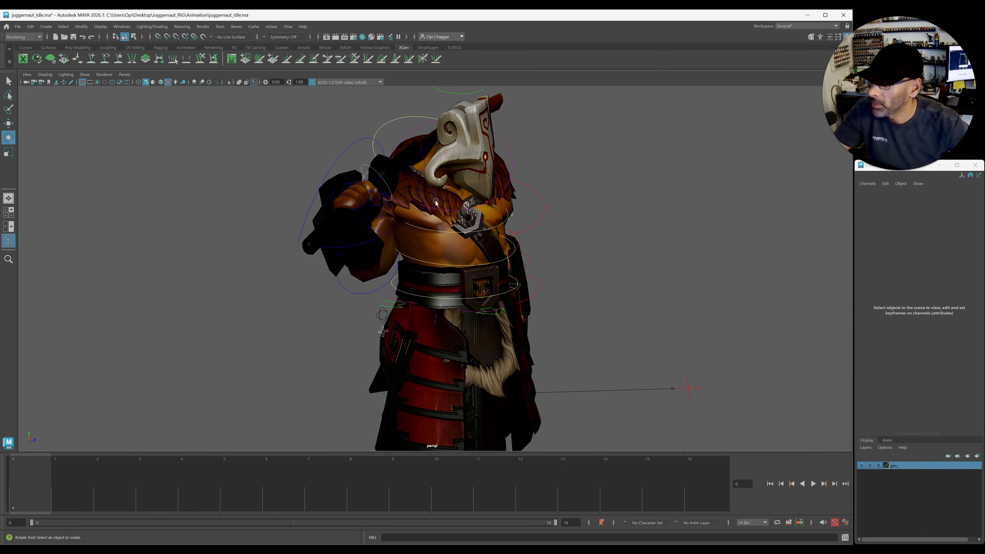
pyautogui.click(434, 201)
pyautogui.click(921, 222)
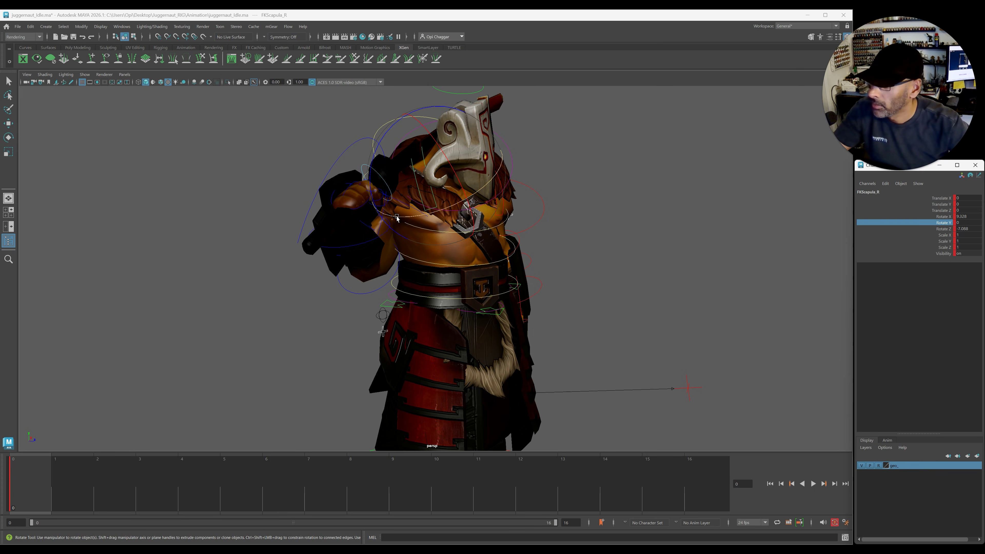
pyautogui.moveTo(396, 218); pyautogui.dragTo(445, 249)
pyautogui.click(402, 268)
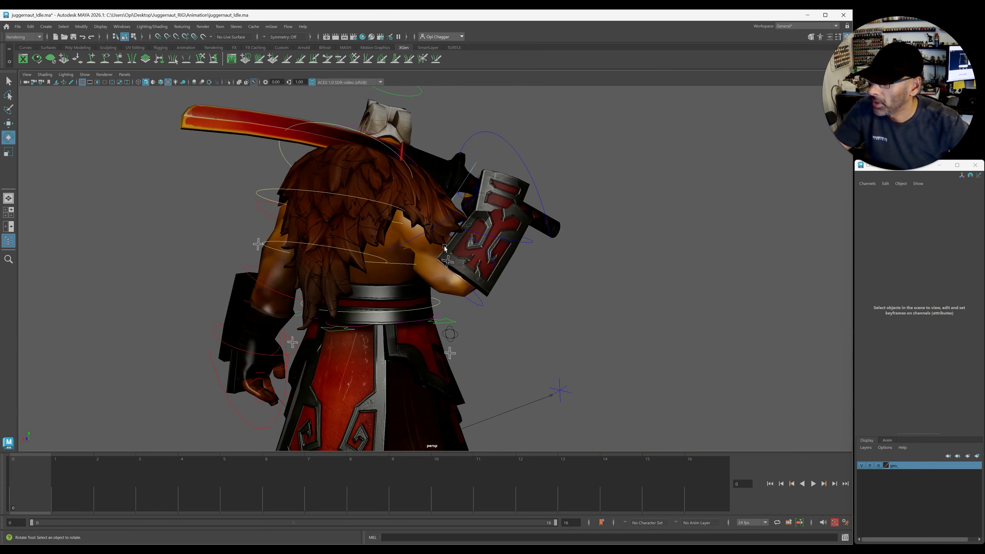
# - Rotate the right shoulder control to about 49 in X and 12 in Y to reposition the sword arm
pyautogui.click(449, 219)
pyautogui.click(934, 223)
pyautogui.keyDown('alt'); pyautogui.moveTo(560, 255); pyautogui.dragTo(353, 258); pyautogui.keyUp('alt')
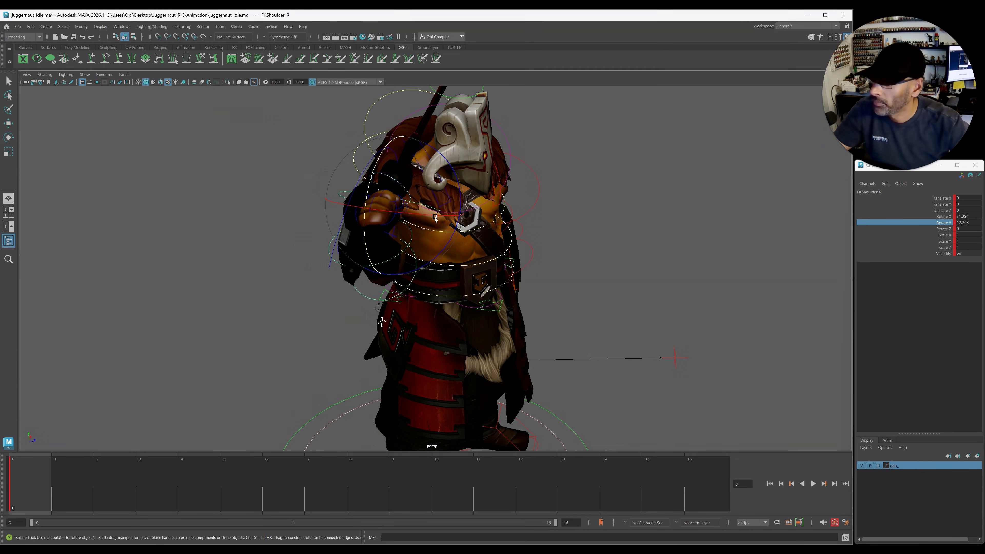
pyautogui.moveTo(435, 219); pyautogui.dragTo(495, 149)
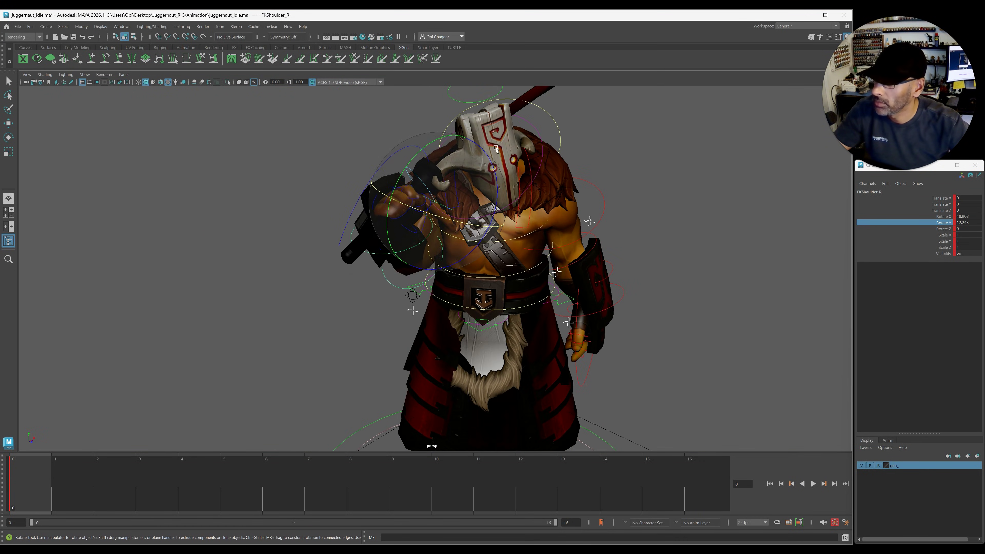
# - Try rotating the head control to turn and tilt the mask
pyautogui.click(462, 100)
pyautogui.click(463, 103)
pyautogui.moveTo(471, 198); pyautogui.dragTo(485, 203)
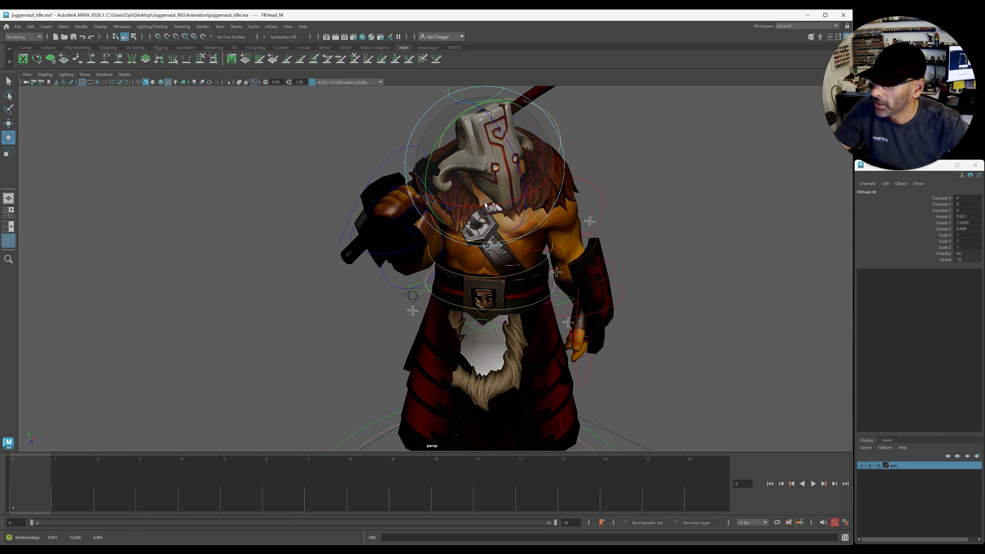
pyautogui.moveTo(514, 158); pyautogui.dragTo(562, 204)
pyautogui.hotkey('ctrl', 'z')
pyautogui.hotkey('ctrl', 'z')
pyautogui.click(567, 203)
# - Reselect the right shoulder control and refine the raised arm's rotation from the character's right side
pyautogui.keyDown('alt'); pyautogui.moveTo(471, 249); pyautogui.dragTo(524, 228); pyautogui.keyUp('alt')
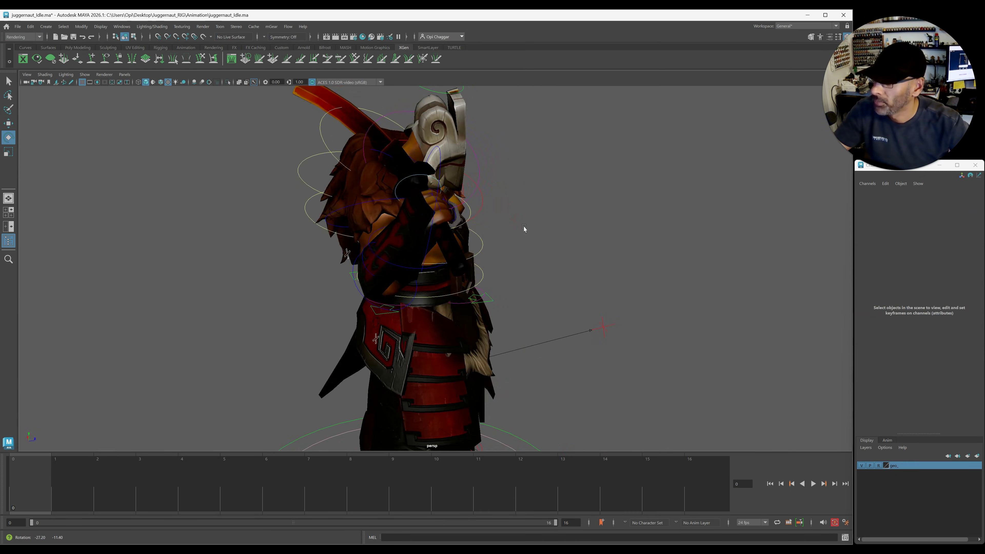
pyautogui.click(356, 205)
pyautogui.keyDown('alt'); pyautogui.moveTo(357, 206); pyautogui.dragTo(304, 209); pyautogui.keyUp('alt')
pyautogui.moveTo(392, 217); pyautogui.dragTo(476, 223)
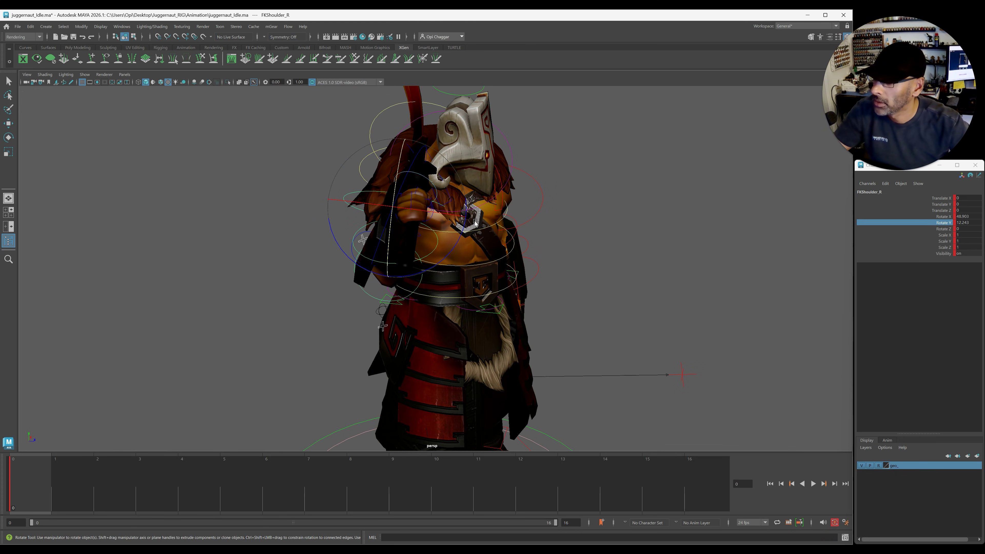
pyautogui.click(576, 194)
# - Rotate the right wrist control to about -15 in X, 10 in Y and 42 in Z, and hide the rig control curves
pyautogui.keyDown('alt'); pyautogui.moveTo(575, 194); pyautogui.dragTo(467, 253); pyautogui.keyUp('alt')
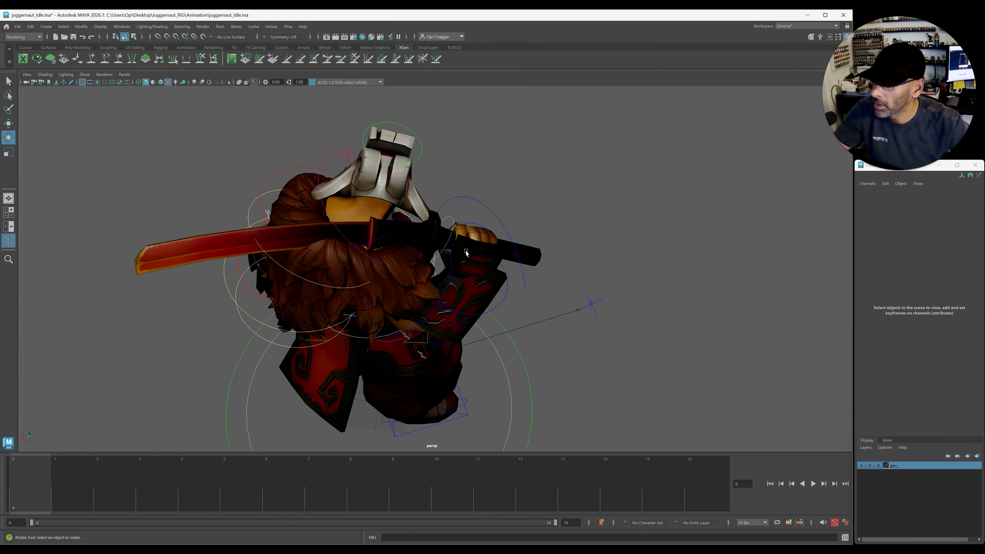
pyautogui.click(508, 293)
pyautogui.keyDown('alt'); pyautogui.moveTo(508, 294); pyautogui.dragTo(462, 238); pyautogui.keyUp('alt')
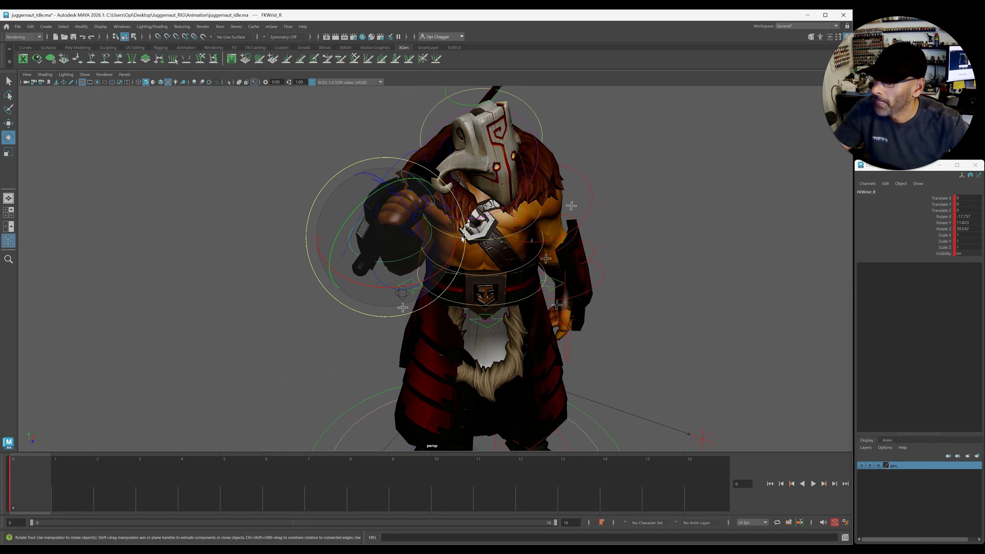
pyautogui.click(906, 222)
pyautogui.keyDown('alt'); pyautogui.moveTo(392, 224); pyautogui.dragTo(461, 261); pyautogui.keyUp('alt')
pyautogui.moveTo(506, 310); pyautogui.dragTo(345, 279)
pyautogui.keyDown('alt'); pyautogui.moveTo(345, 279); pyautogui.dragTo(360, 307, button='right'); pyautogui.keyUp('alt')
pyautogui.keyDown('alt'); pyautogui.moveTo(360, 307); pyautogui.dragTo(453, 319); pyautogui.keyUp('alt')
pyautogui.keyDown('alt'); pyautogui.moveTo(453, 319); pyautogui.dragTo(440, 277, button='middle'); pyautogui.keyUp('alt')
pyautogui.hotkey('alt', '1')
pyautogui.keyDown('alt'); pyautogui.moveTo(528, 296); pyautogui.dragTo(479, 305); pyautogui.keyUp('alt')
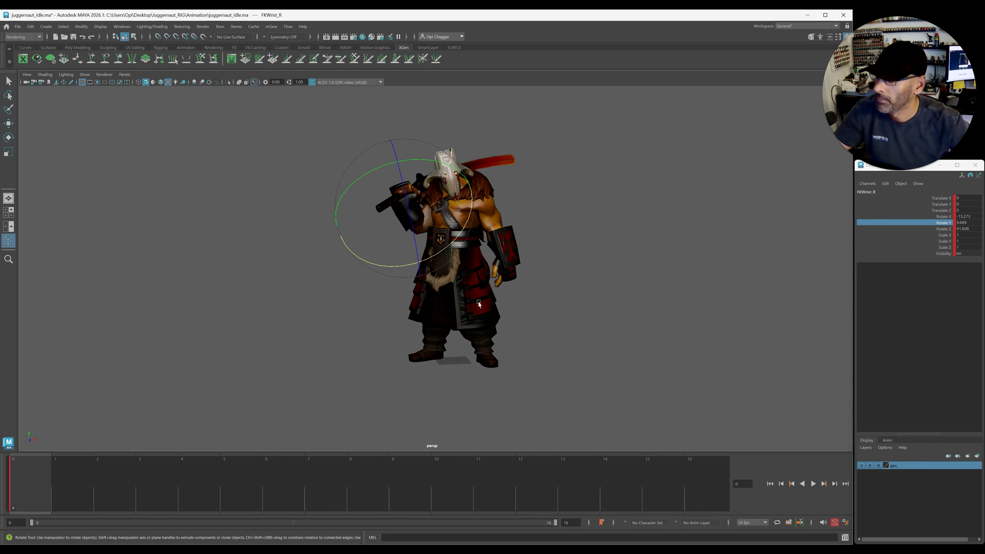
# - Deselect the wrist control, check the sword-on-shoulder pose around the front, and save the scene
pyautogui.click(560, 287)
pyautogui.keyDown('alt'); pyautogui.moveTo(560, 288); pyautogui.dragTo(571, 303); pyautogui.keyUp('alt')
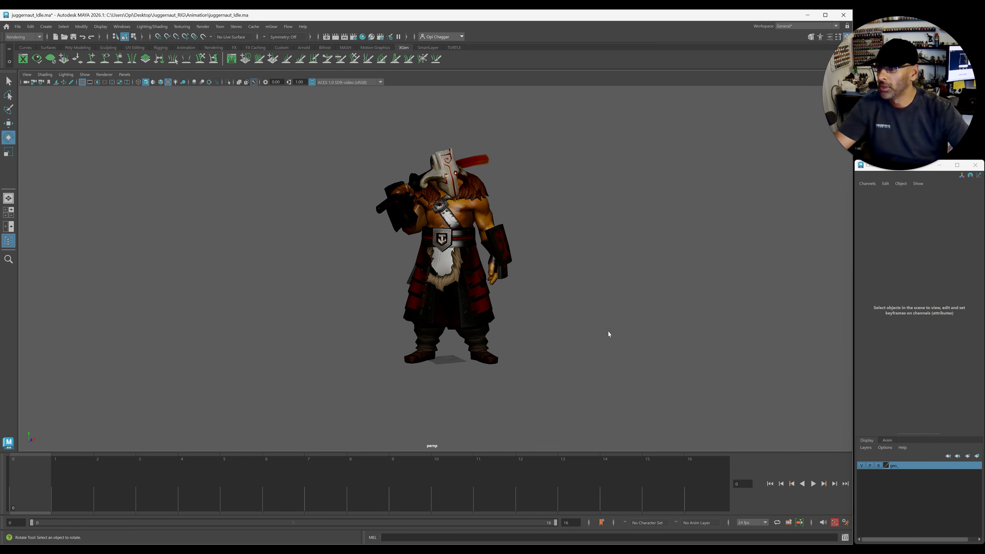
pyautogui.moveTo(468, 308)
pyautogui.keyDown('alt'); pyautogui.mouseDown()
pyautogui.moveTo(543, 305)
pyautogui.moveTo(467, 301)
pyautogui.mouseUp(); pyautogui.keyUp('alt')
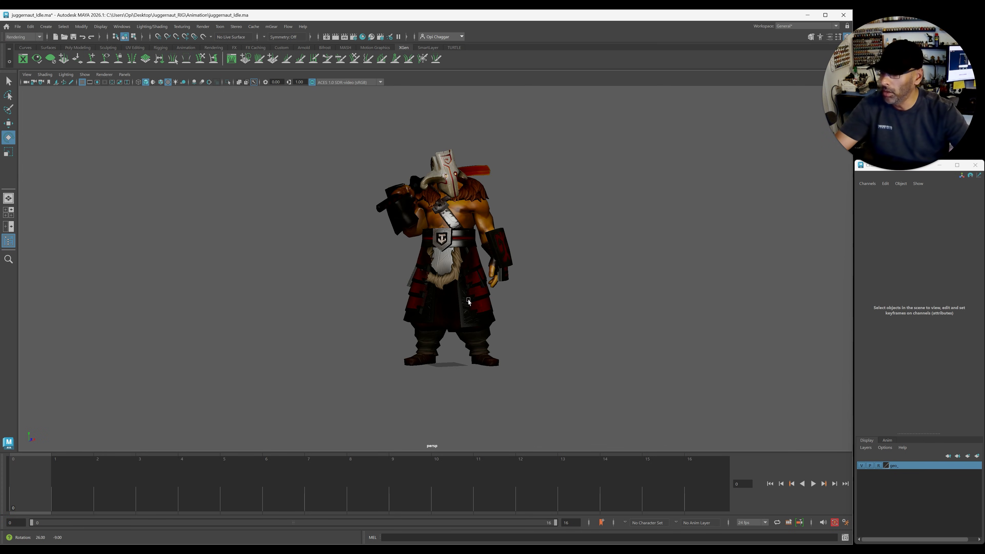
pyautogui.keyDown('alt'); pyautogui.moveTo(389, 330); pyautogui.dragTo(409, 336, button='right'); pyautogui.keyUp('alt')
pyautogui.keyDown('alt'); pyautogui.moveTo(410, 337); pyautogui.dragTo(417, 345); pyautogui.keyUp('alt')
pyautogui.keyDown('alt'); pyautogui.moveTo(272, 343); pyautogui.dragTo(272, 352); pyautogui.keyUp('alt')
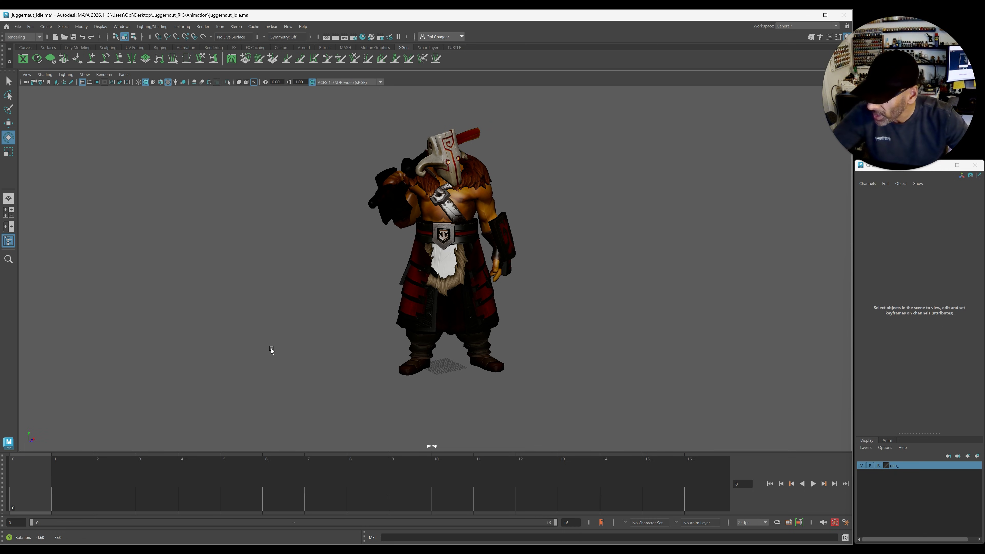
pyautogui.keyDown('alt'); pyautogui.moveTo(310, 352); pyautogui.dragTo(336, 359, button='right'); pyautogui.keyUp('alt')
pyautogui.keyDown('alt'); pyautogui.moveTo(336, 358); pyautogui.dragTo(322, 345); pyautogui.keyUp('alt')
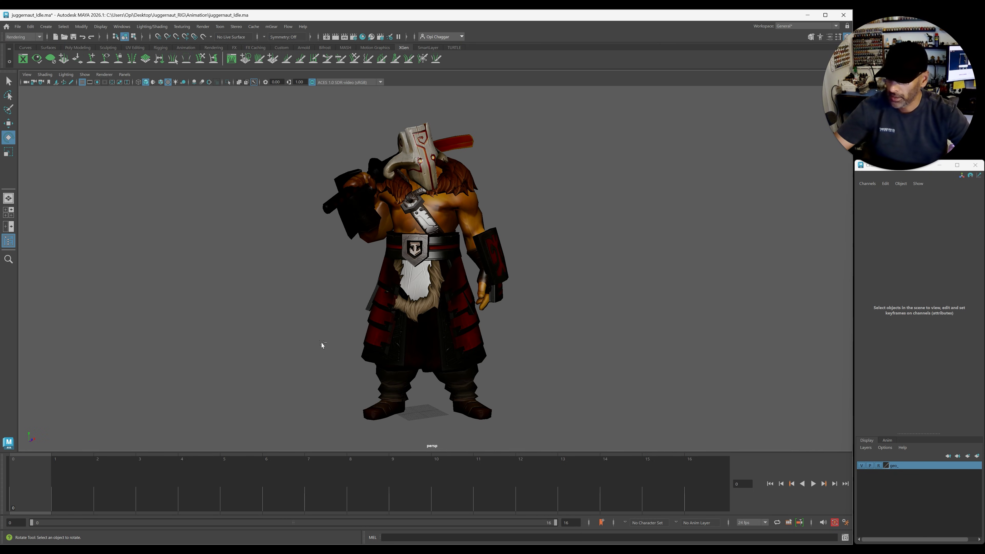
pyautogui.hotkey('ctrl', 's')
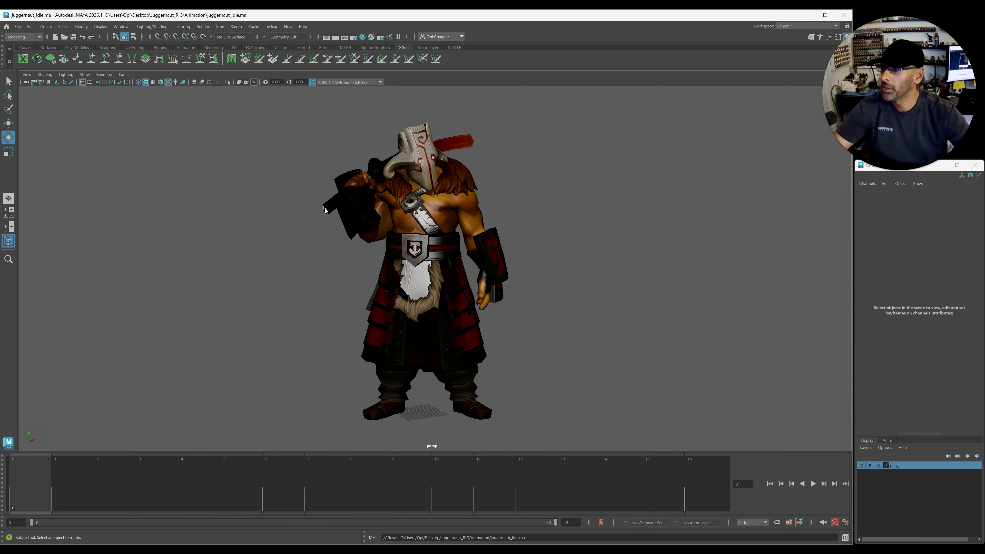
# - Show the rig control curves, select the root control, and extend the timeline range to frame 30
pyautogui.hotkey('alt', 'F1')
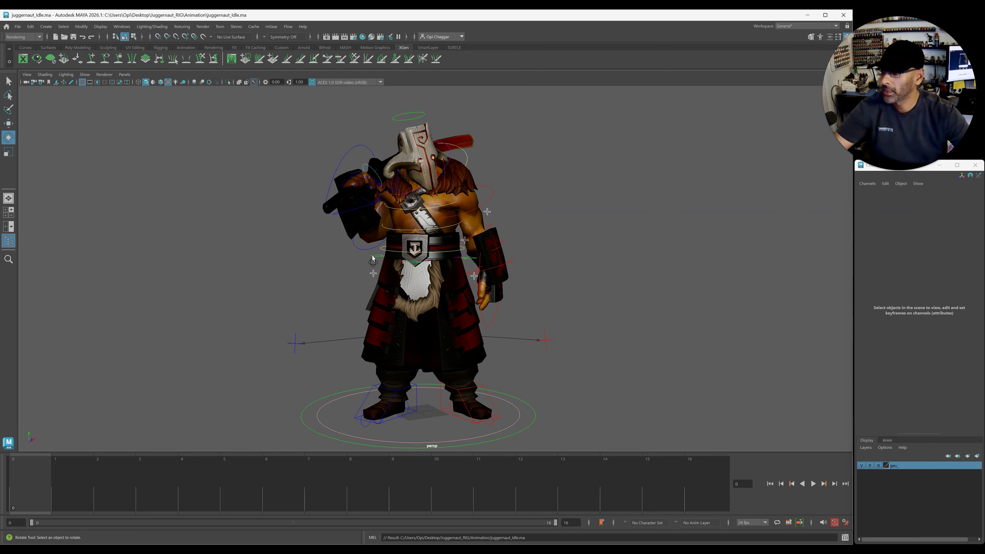
pyautogui.click(372, 256)
pyautogui.keyDown('alt'); pyautogui.moveTo(338, 281); pyautogui.dragTo(352, 318); pyautogui.keyUp('alt')
pyautogui.press('w')
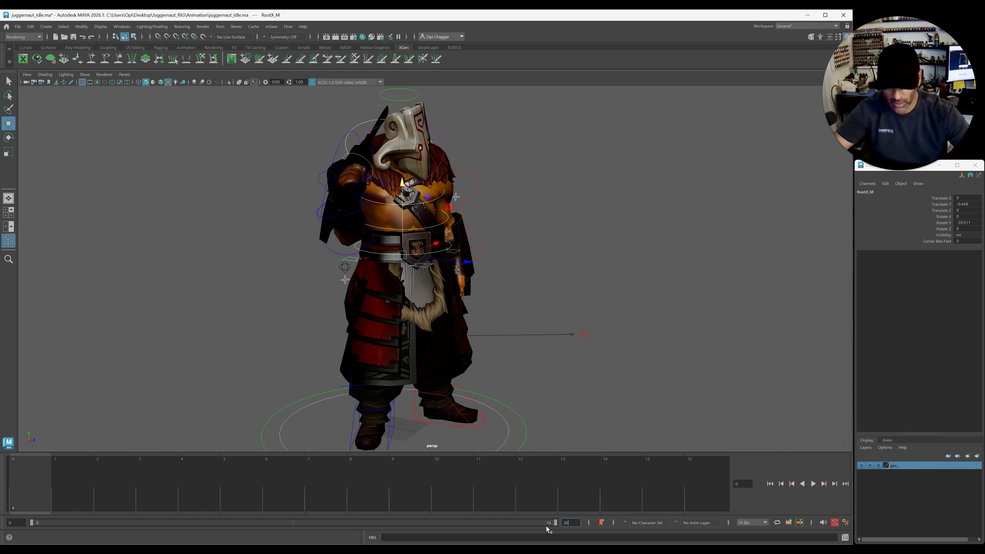
pyautogui.press('Return')
pyautogui.moveTo(316, 523); pyautogui.dragTo(538, 525)
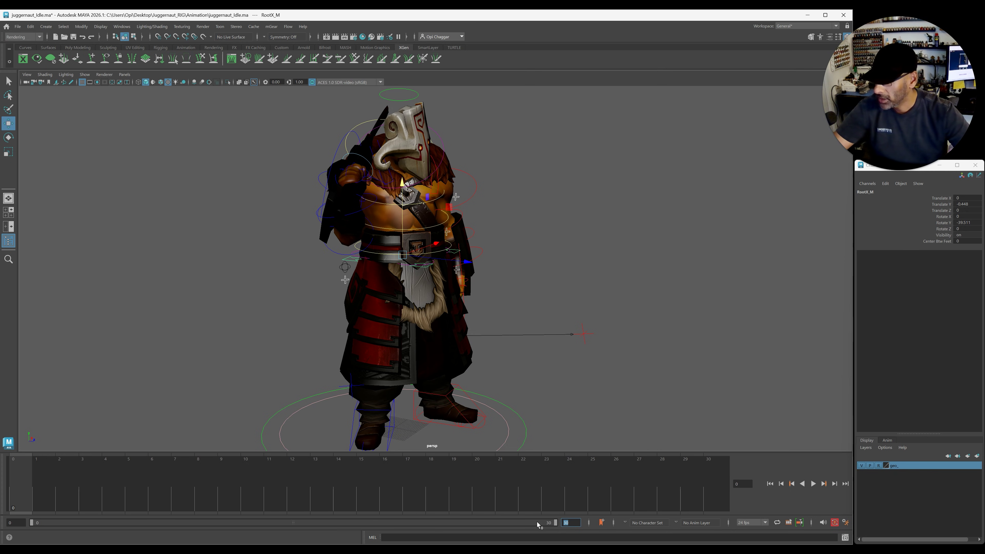
# - Key the root control at frames 0 and 30, and lower it to about -1.8 in Translate Y at frame 15
pyautogui.click(15, 504)
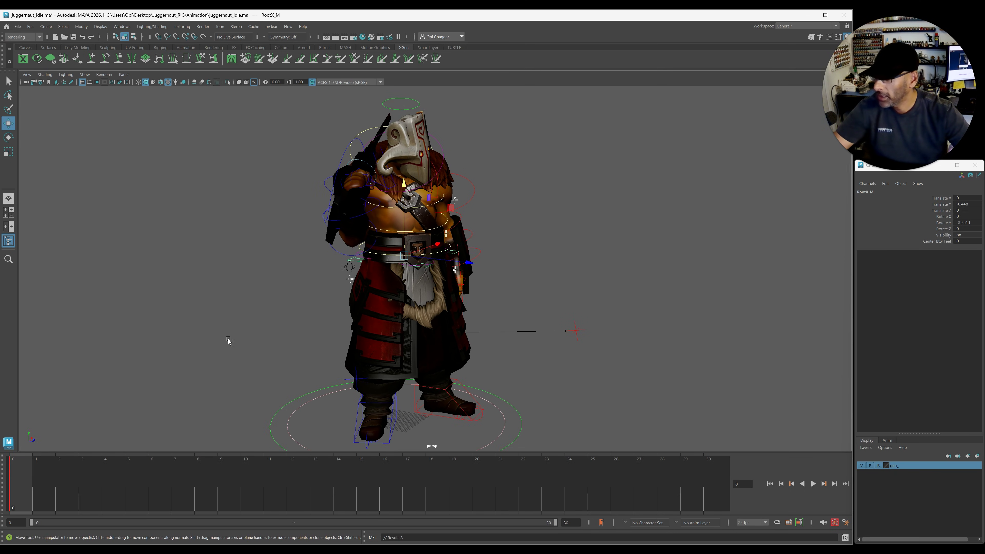
pyautogui.click(713, 498)
pyautogui.press('s')
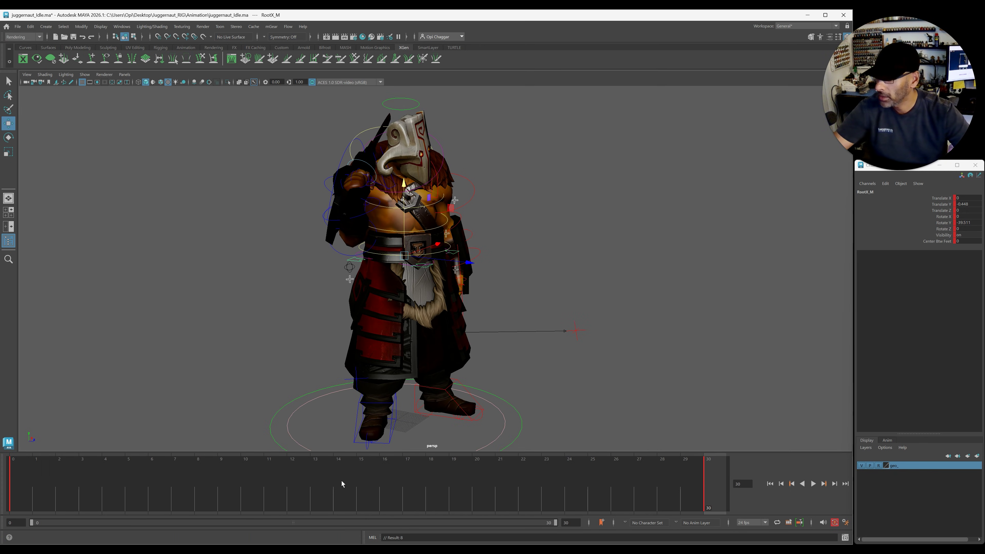
pyautogui.click(342, 484)
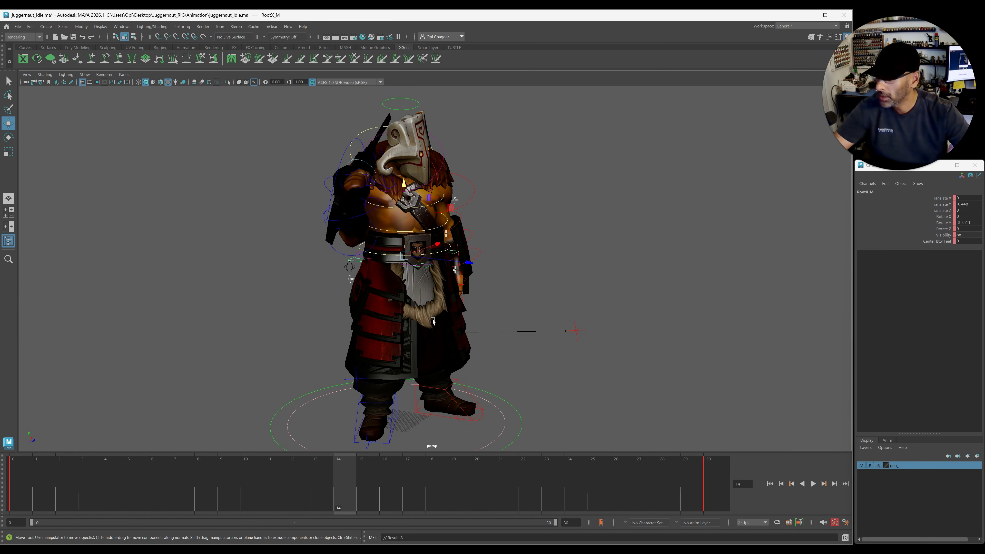
pyautogui.click(360, 492)
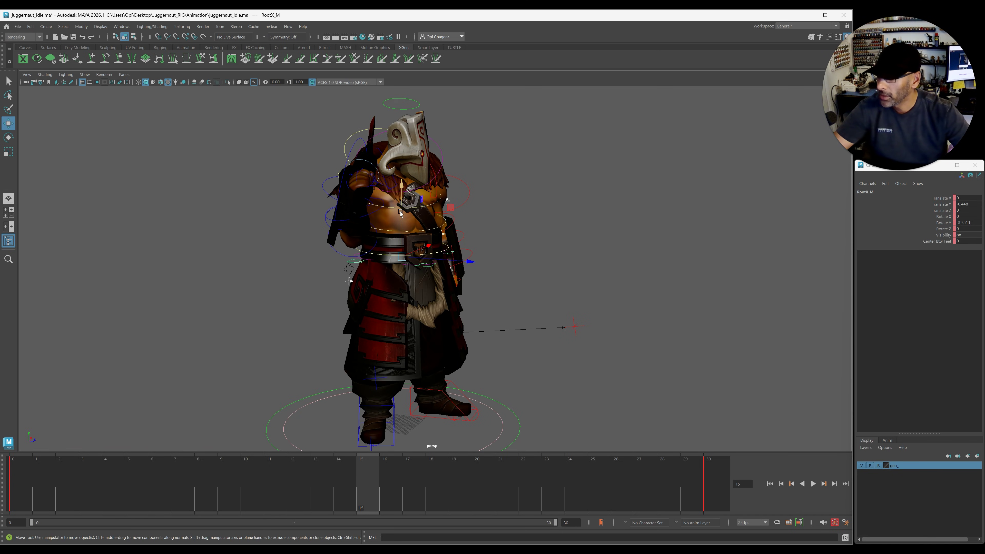
pyautogui.moveTo(401, 213); pyautogui.dragTo(401, 216)
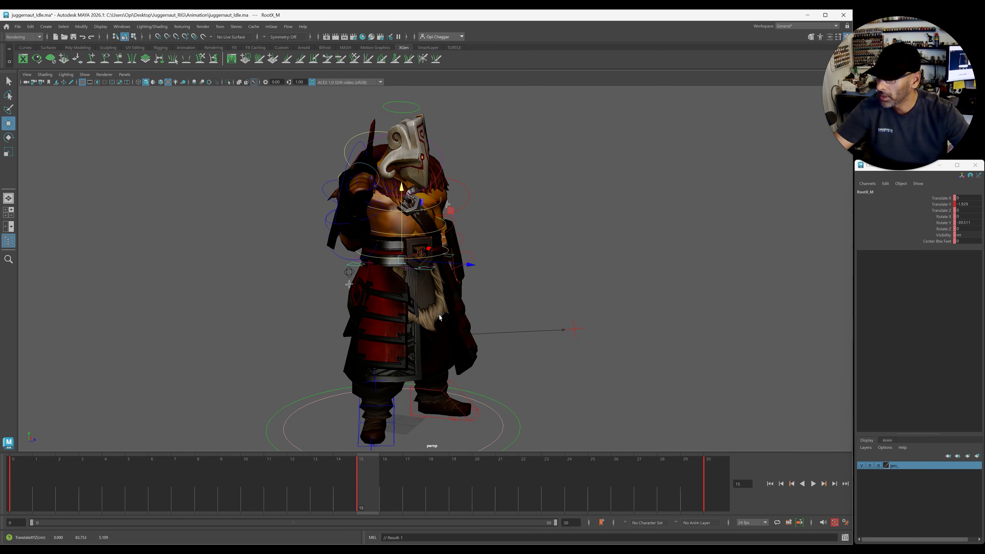
pyautogui.hotkey('alt', 'v')
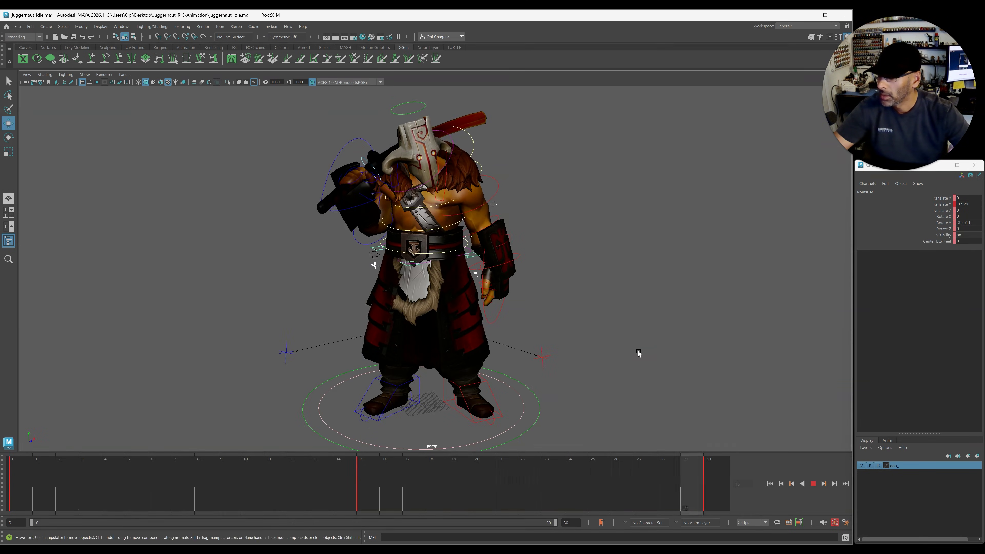
pyautogui.keyDown('alt'); pyautogui.moveTo(639, 353); pyautogui.dragTo(622, 359); pyautogui.keyUp('alt')
# - Extend the timeline to frame 40 and retime the root control's middle and last keys to frames 20 and 40
pyautogui.click(360, 490)
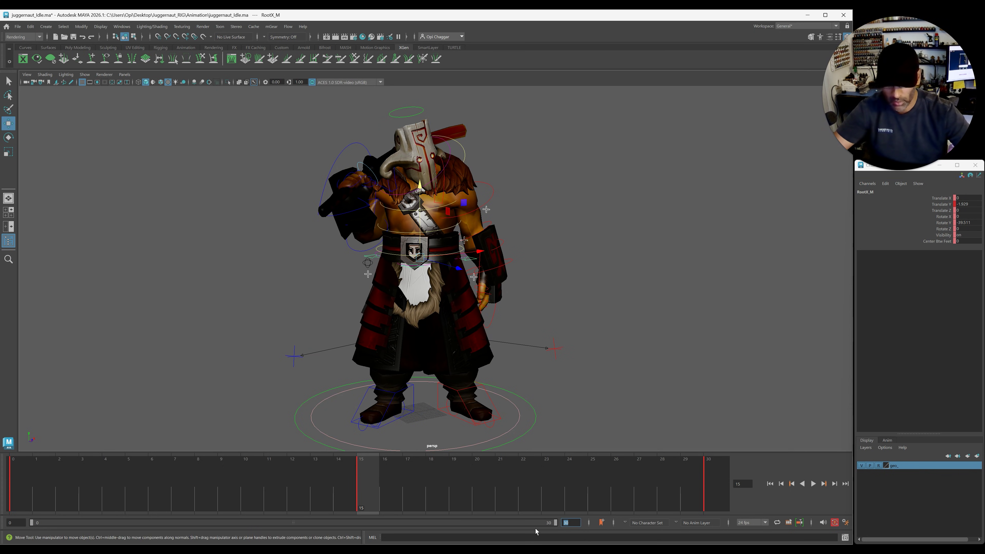
pyautogui.write('0')
pyautogui.press('Return')
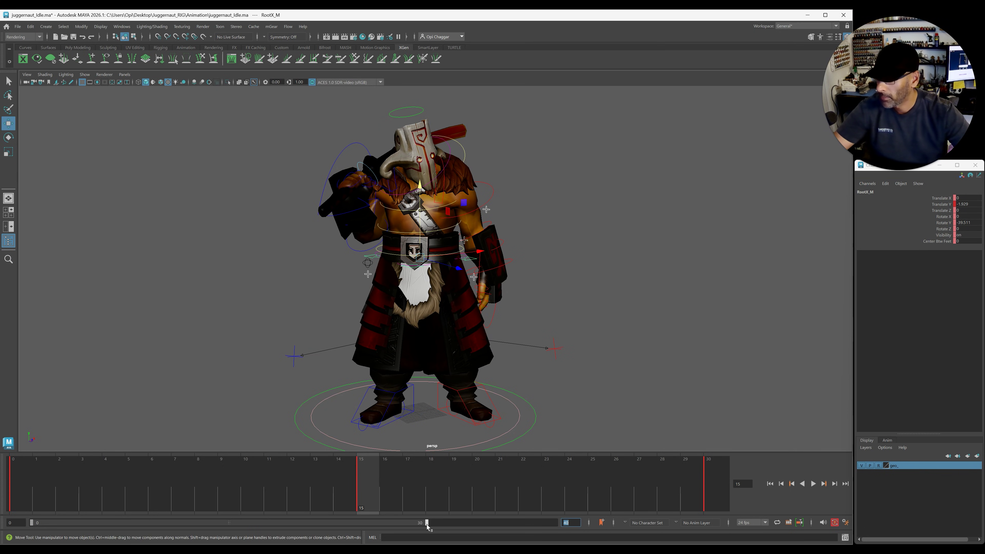
pyautogui.moveTo(427, 525); pyautogui.dragTo(735, 526)
pyautogui.keyDown('shift'); pyautogui.click(543, 479); pyautogui.keyUp('shift')
pyautogui.moveTo(544, 480); pyautogui.dragTo(718, 482)
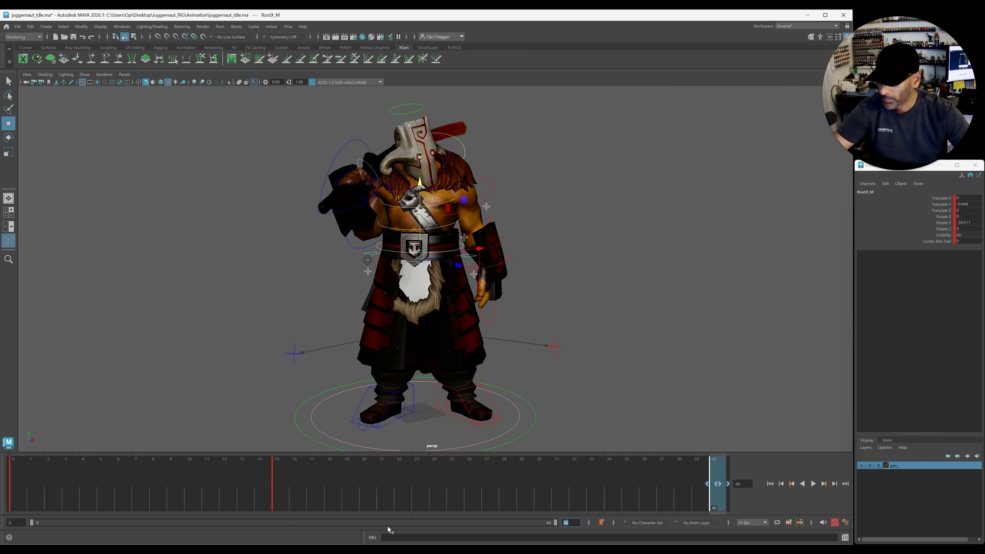
pyautogui.keyDown('shift'); pyautogui.click(277, 477); pyautogui.keyUp('shift')
pyautogui.moveTo(281, 481); pyautogui.dragTo(367, 481)
pyautogui.click(770, 483)
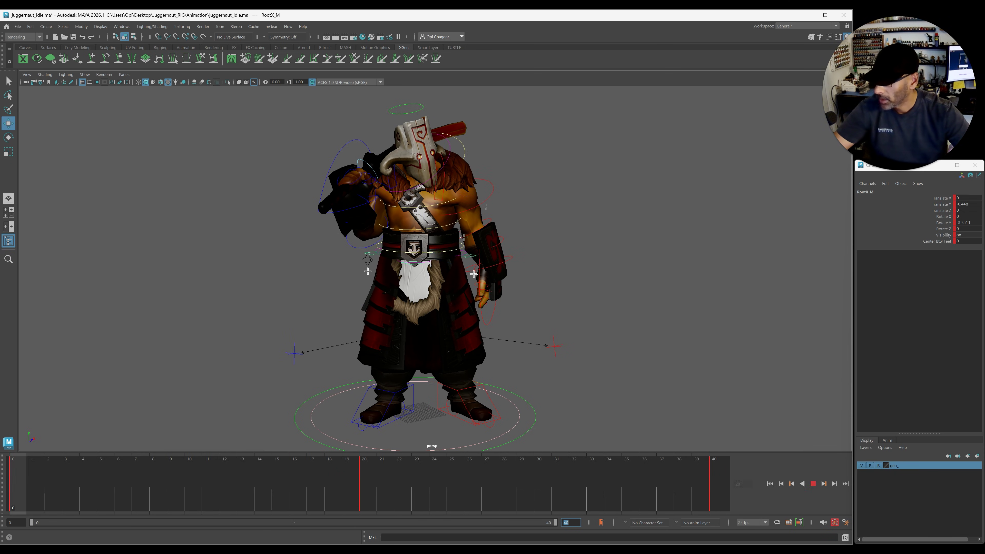
pyautogui.hotkey('alt', 'v')
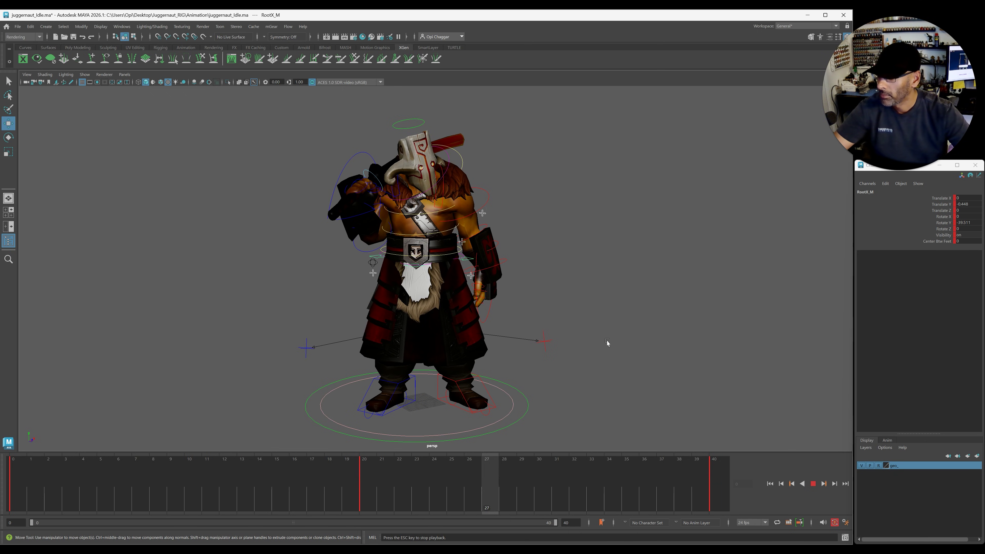
# - In the Graph Editor, raise the root's Translate Y key at frame 20 to about -1.14 and play back the loop
pyautogui.click(364, 505)
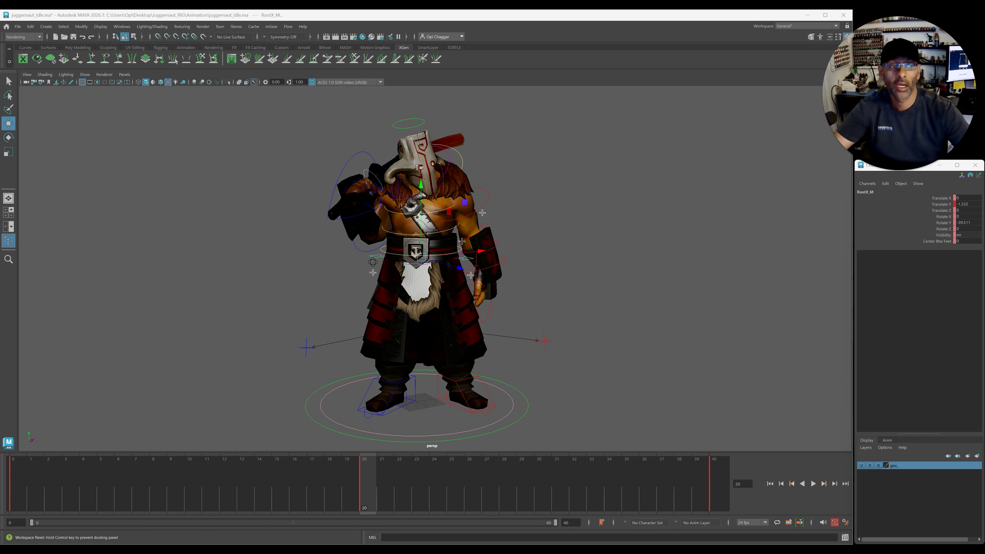
pyautogui.moveTo(268, 551); pyautogui.dragTo(324, 114)
pyautogui.moveTo(536, 210); pyautogui.dragTo(617, 295)
pyautogui.keyDown('shift'); pyautogui.moveTo(618, 296); pyautogui.dragTo(619, 277, button='middle'); pyautogui.keyUp('shift')
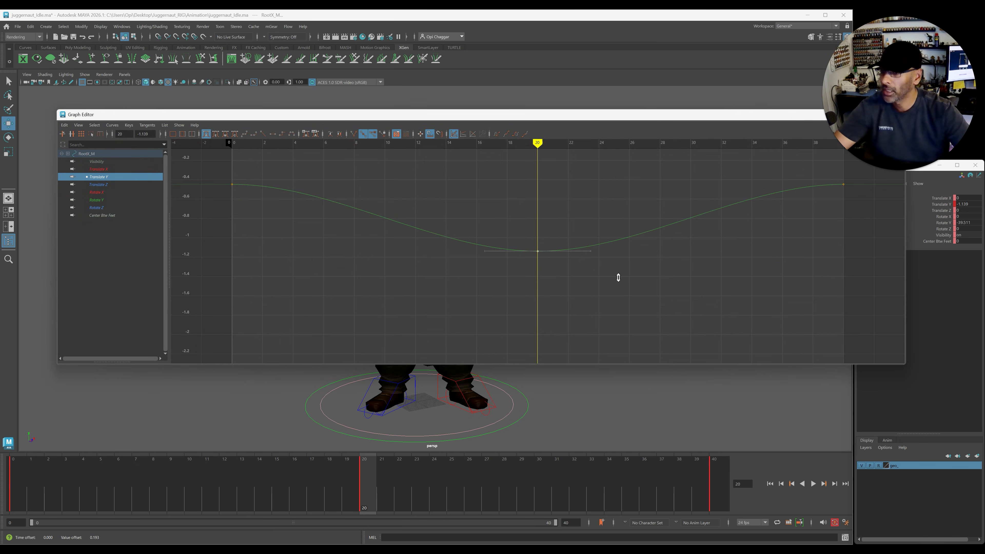
pyautogui.scroll(3, 618, 278)
pyautogui.moveTo(467, 116); pyautogui.dragTo(984, 89)
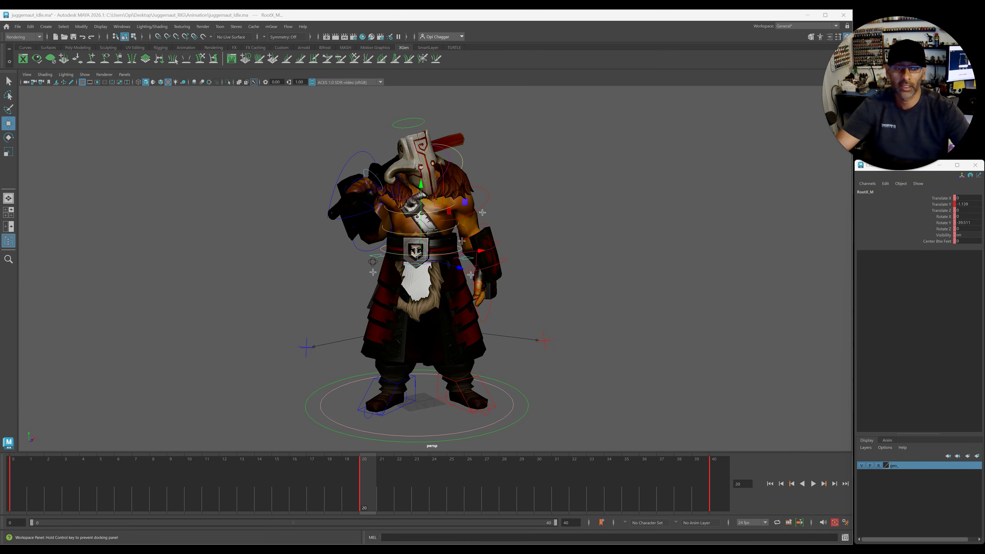
pyautogui.hotkey('alt', 'v')
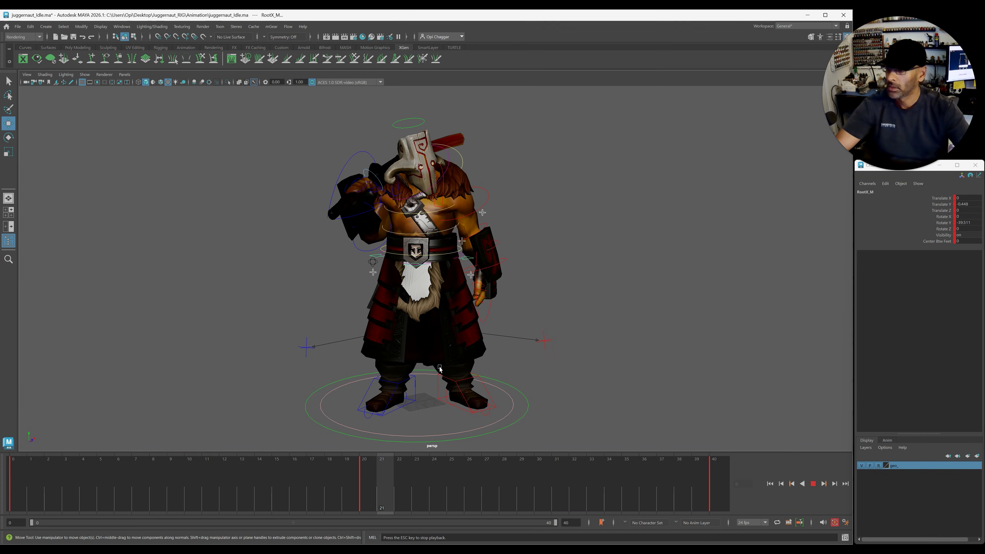
pyautogui.scroll(1, 365, 345)
pyautogui.keyDown('alt'); pyautogui.moveTo(364, 345); pyautogui.dragTo(408, 372); pyautogui.keyUp('alt')
pyautogui.scroll(-4, 404, 371)
pyautogui.press('Escape')
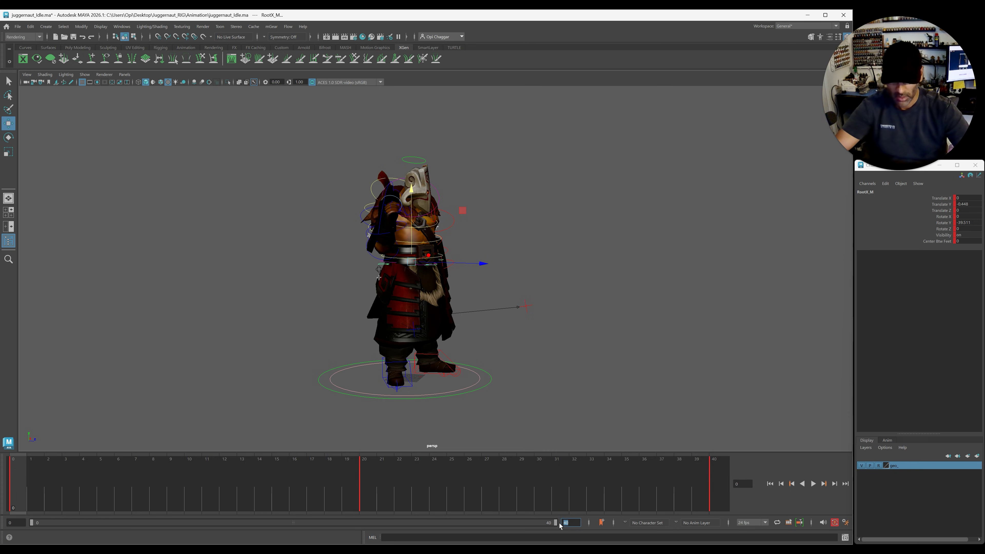
# - Extend the timeline to frame 60 and move the root control's last key to frame 60
pyautogui.press('Return')
pyautogui.moveTo(376, 526); pyautogui.dragTo(555, 523)
pyautogui.keyDown('shift'); pyautogui.click(487, 484); pyautogui.keyUp('shift')
pyautogui.moveTo(487, 484); pyautogui.dragTo(721, 493)
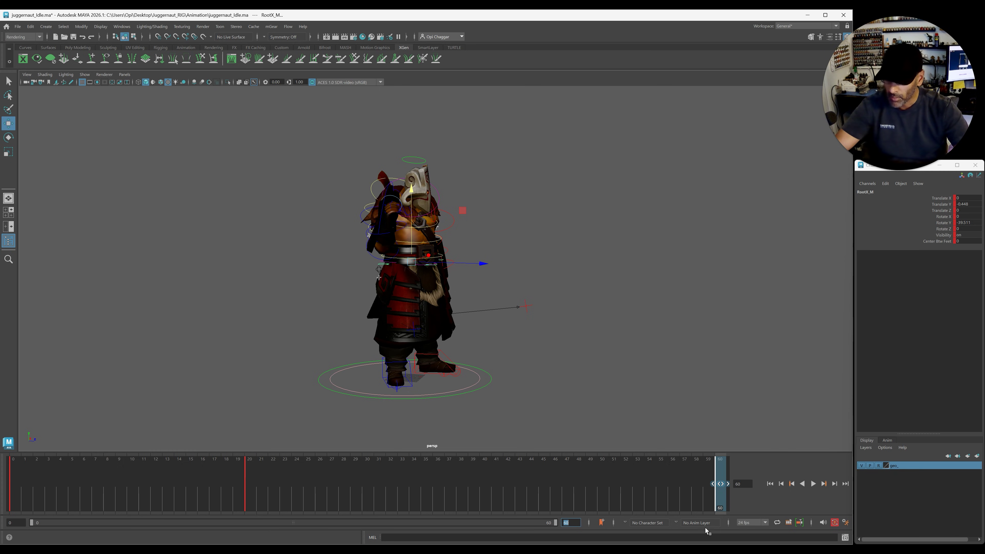
# - Set the scene frame rate to 30 fps and save the Time Slider preferences
pyautogui.click(764, 523)
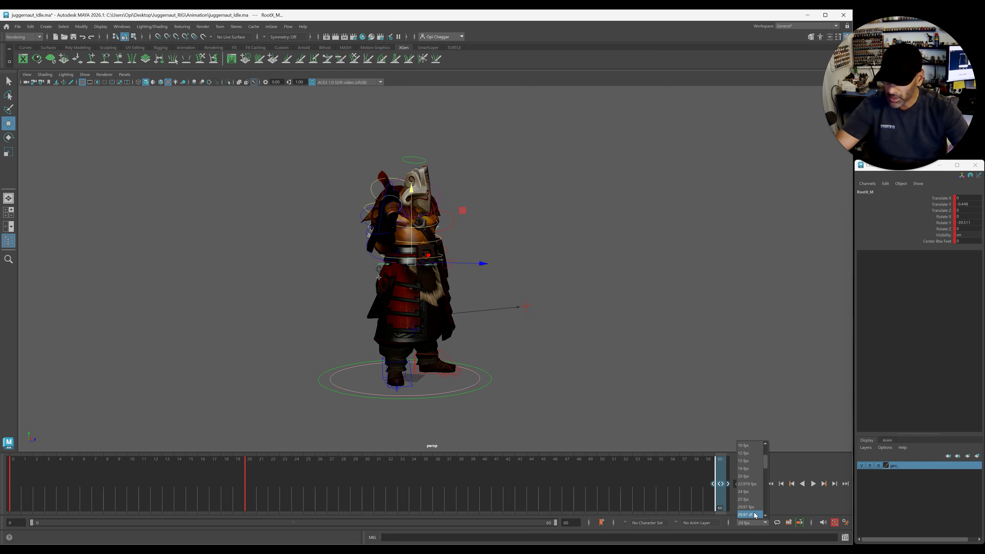
pyautogui.click(745, 499)
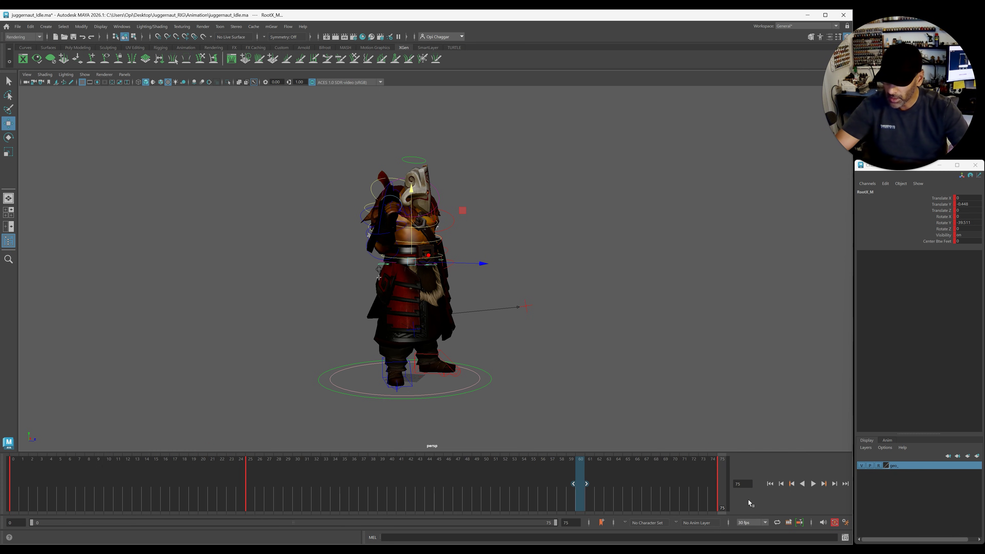
pyautogui.click(845, 522)
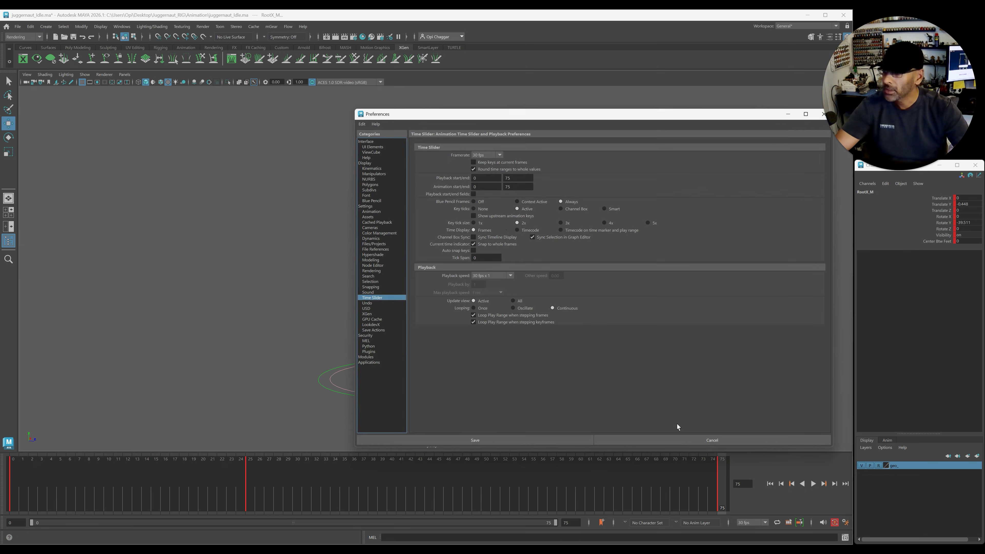
pyautogui.click(479, 440)
# - Move the root control's last key back to frame 60 and its middle key to frame 30, ending the timeline at 60
pyautogui.click(257, 488)
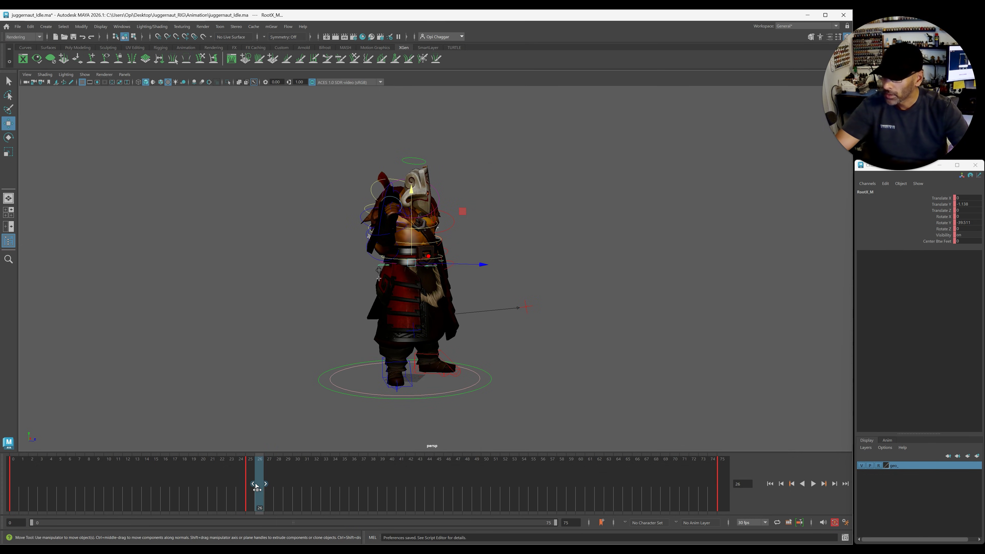
pyautogui.click(719, 484)
pyautogui.moveTo(715, 490); pyautogui.dragTo(583, 497)
pyautogui.moveTo(254, 490); pyautogui.dragTo(297, 490)
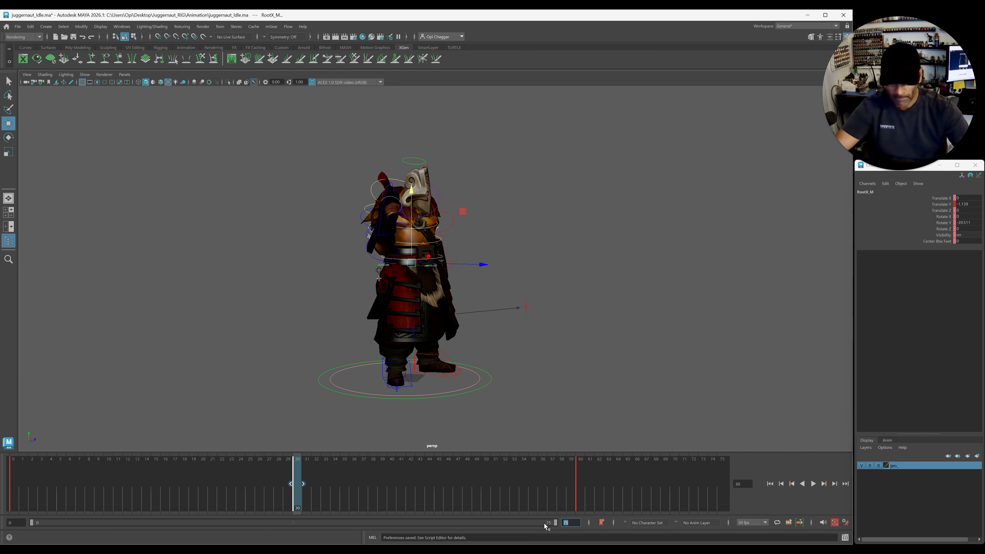
pyautogui.press('Return')
# - Play the 60-frame loop to examine the root's up-and-down motion from several angles, and display the four-view layout
pyautogui.hotkey('alt', 'v')
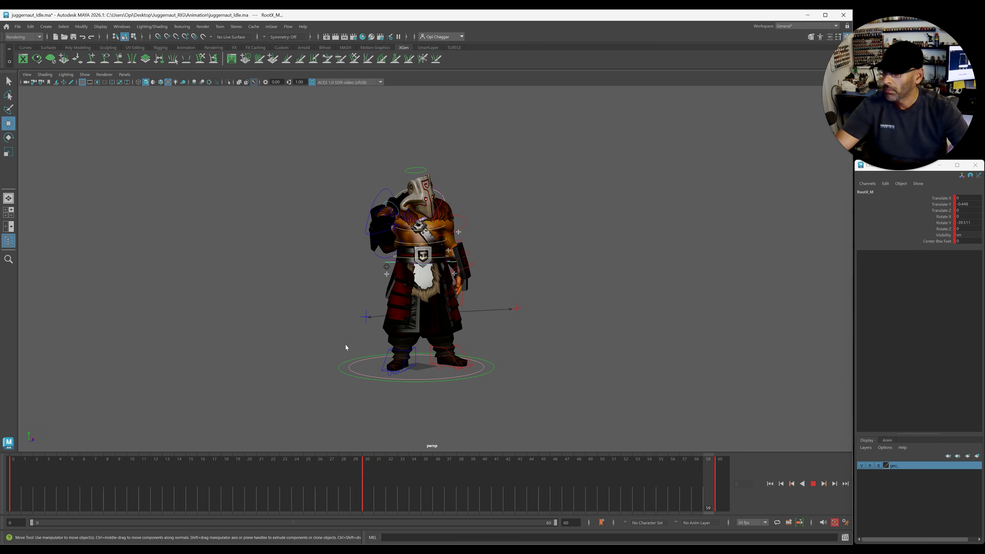
pyautogui.moveTo(431, 361)
pyautogui.keyDown('alt'); pyautogui.mouseDown()
pyautogui.moveTo(472, 364)
pyautogui.moveTo(426, 365)
pyautogui.mouseUp(); pyautogui.keyUp('alt')
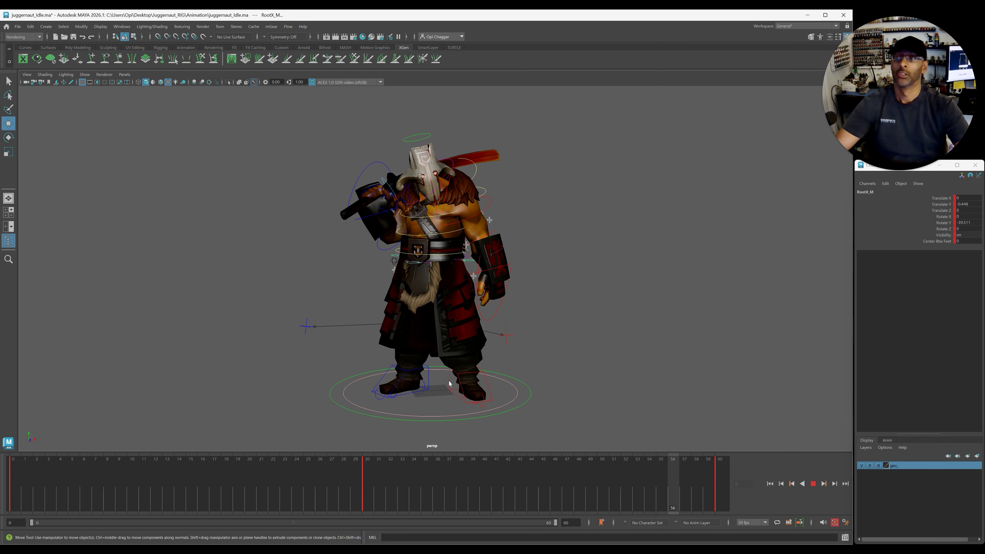
pyautogui.keyDown('alt'); pyautogui.moveTo(470, 360); pyautogui.dragTo(470, 357); pyautogui.keyUp('alt')
pyautogui.scroll(2, 470, 357)
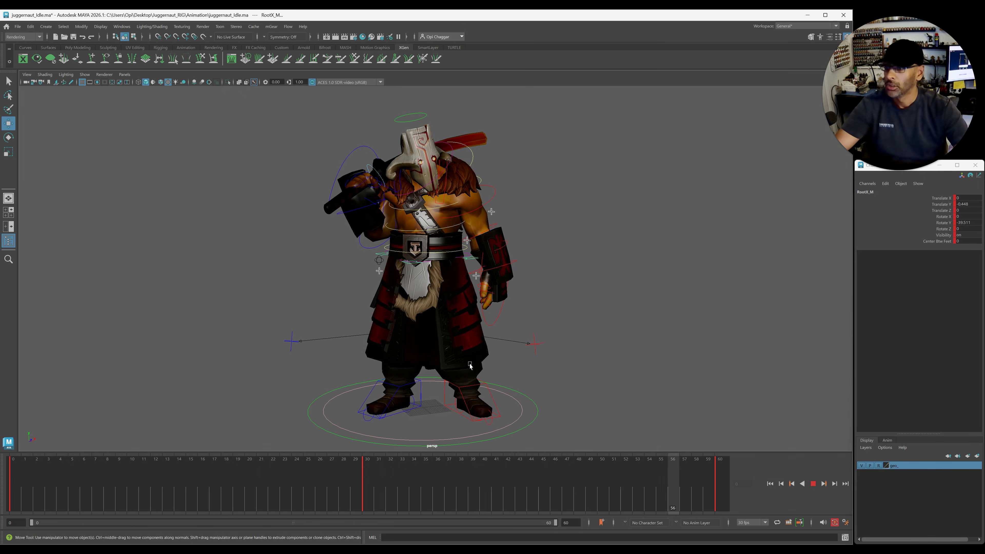
pyautogui.keyDown('alt'); pyautogui.moveTo(446, 365); pyautogui.dragTo(506, 369, button='right'); pyautogui.keyUp('alt')
pyautogui.hotkey('alt', 'v')
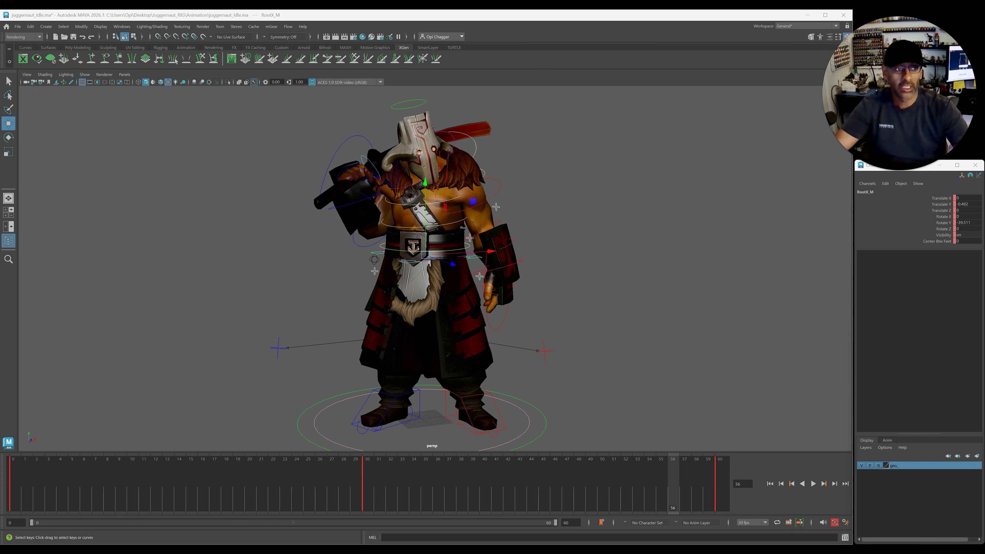
pyautogui.keyDown('alt'); pyautogui.moveTo(385, 283); pyautogui.dragTo(435, 289); pyautogui.keyUp('alt')
pyautogui.press('space')
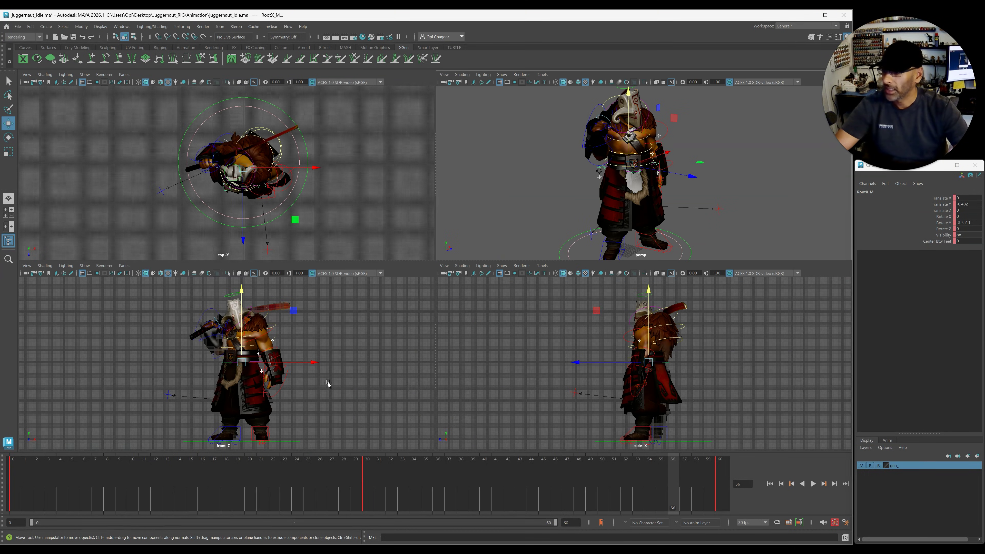
# - With the side view maximised around the hips, switch to the Animation menu set and save the scene
pyautogui.press('space')
pyautogui.scroll(8, 531, 311)
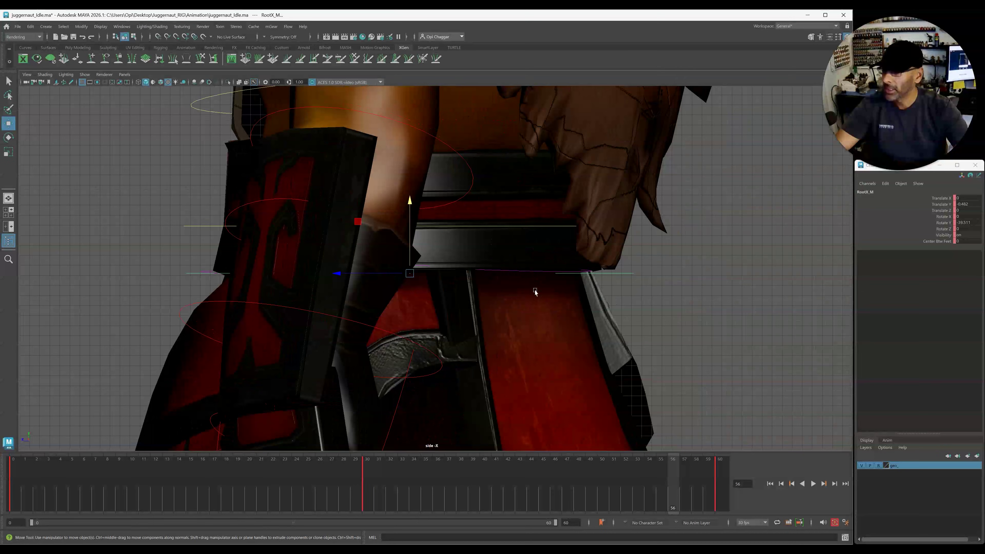
pyautogui.click(34, 37)
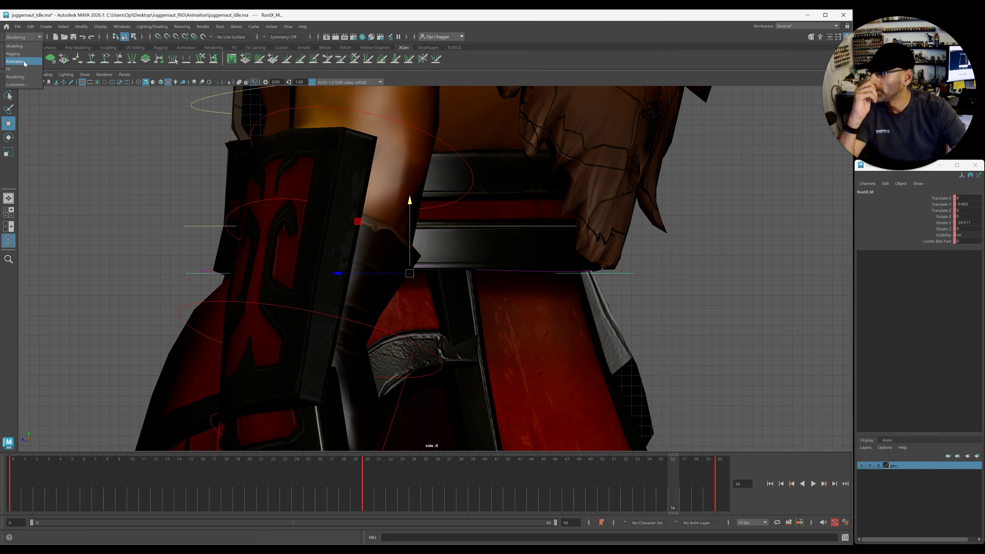
pyautogui.click(16, 61)
pyautogui.click(66, 117)
pyautogui.press('w')
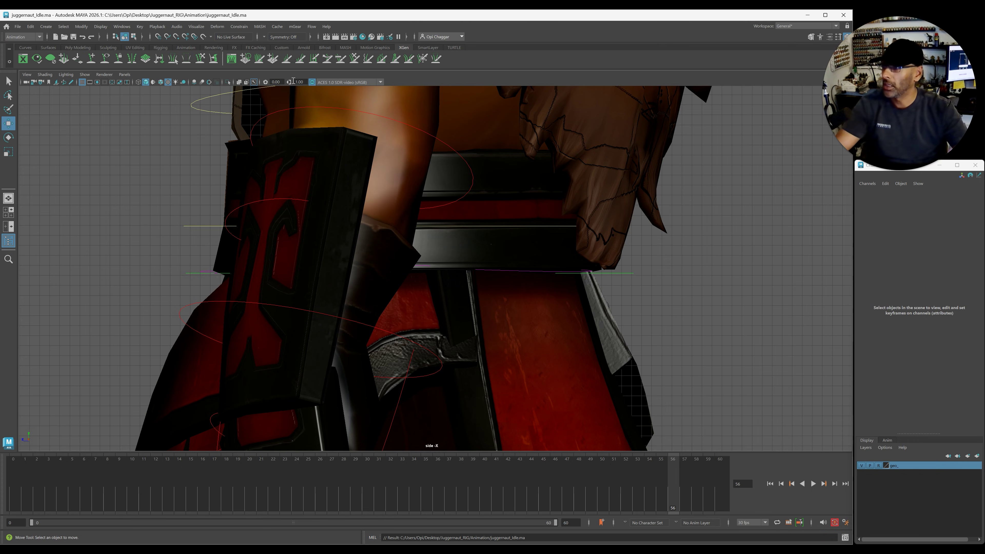
# - Create a motion trail for the root control with the Motion Trail Editor, then close the editor
pyautogui.click(196, 27)
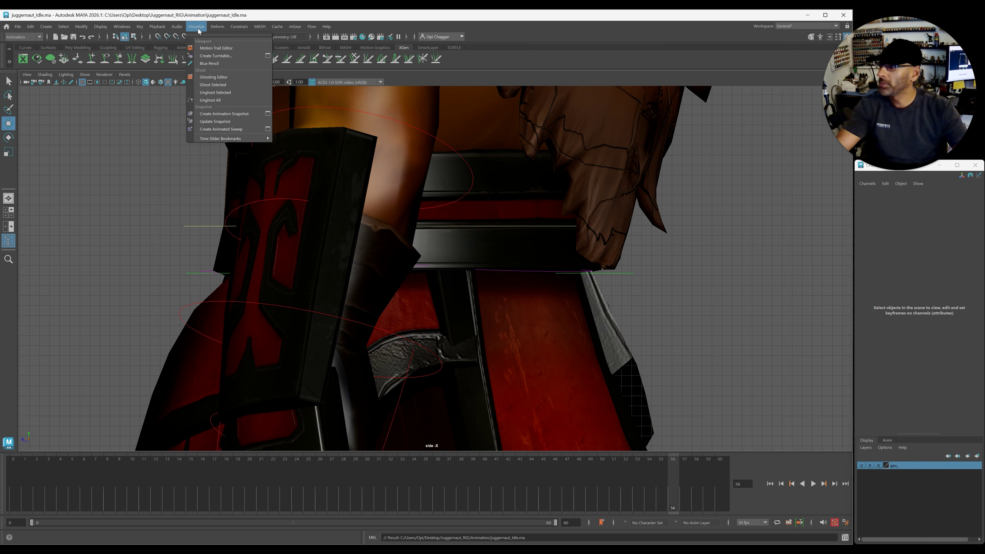
pyautogui.click(211, 48)
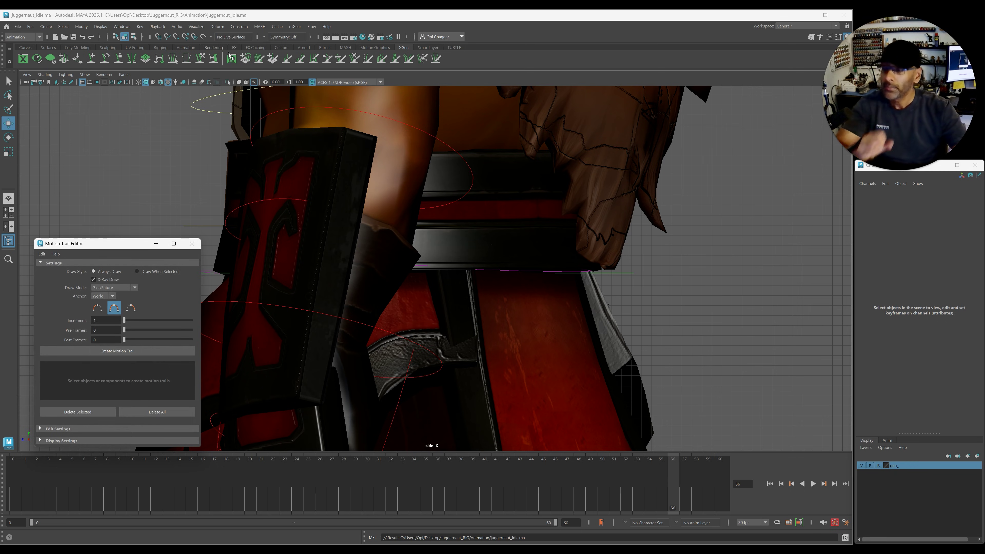
pyautogui.click(106, 351)
pyautogui.click(631, 274)
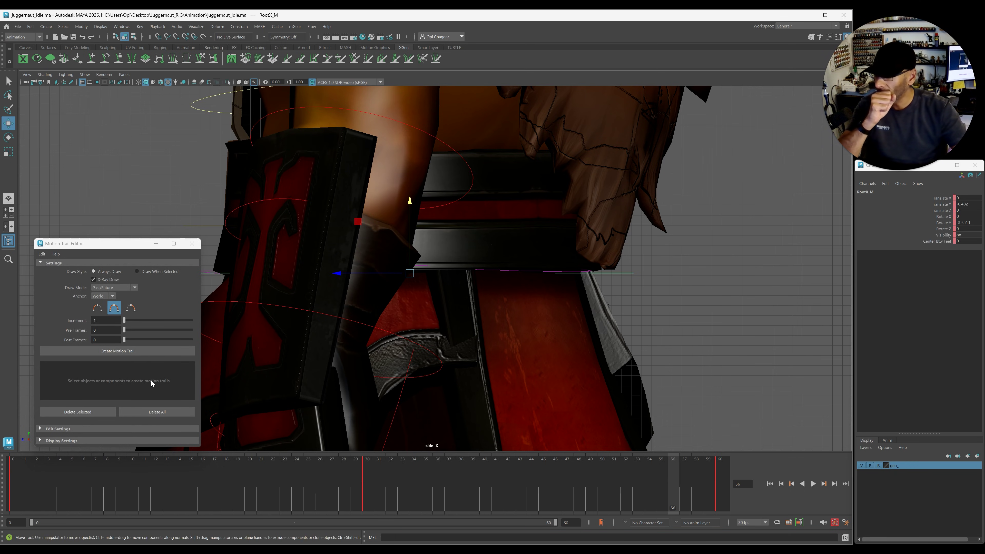
pyautogui.click(118, 351)
pyautogui.click(192, 243)
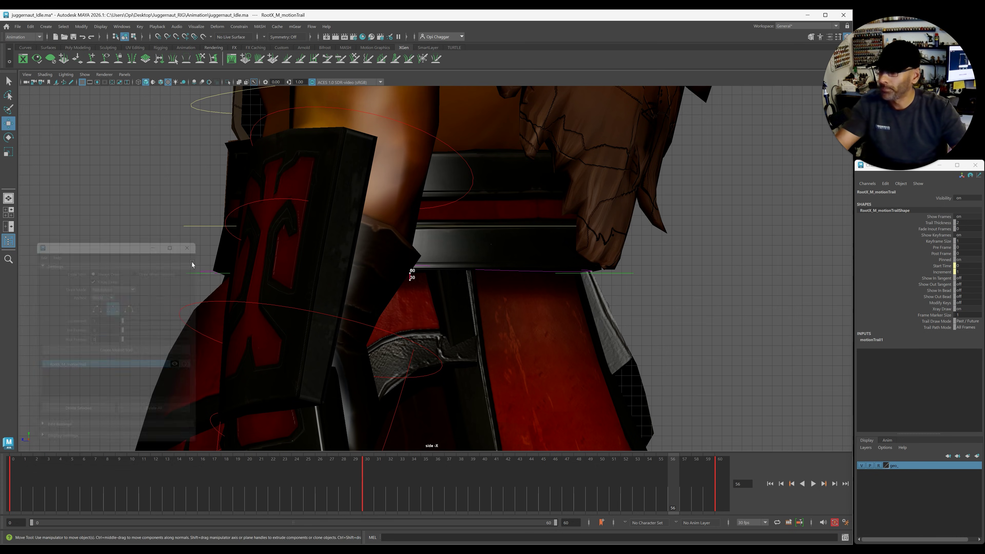
# - Play the loop and examine the root control's motion trail up close in the side view
pyautogui.keyDown('alt'); pyautogui.moveTo(524, 277); pyautogui.dragTo(631, 248, button='right'); pyautogui.keyUp('alt')
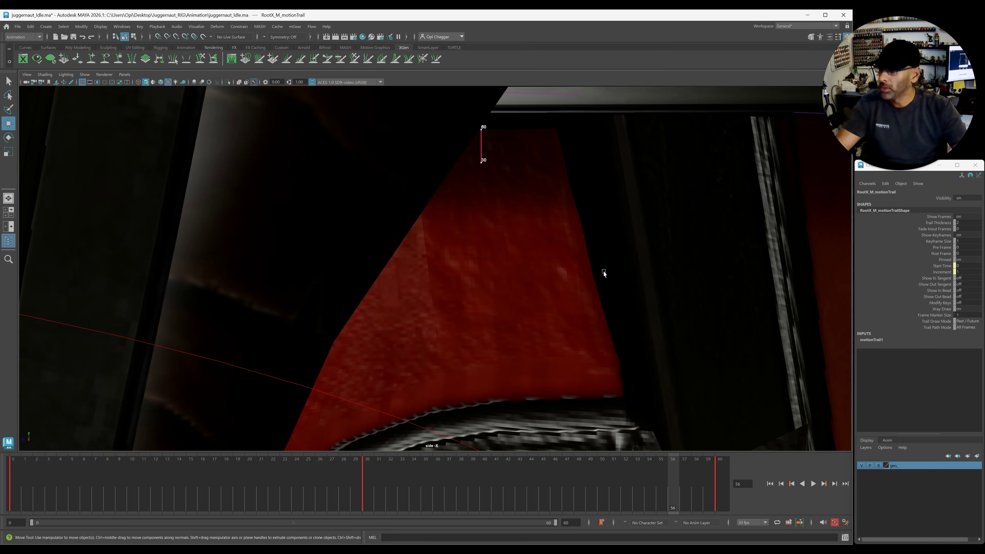
pyautogui.keyDown('alt'); pyautogui.moveTo(603, 274); pyautogui.dragTo(591, 326); pyautogui.keyUp('alt')
pyautogui.keyDown('alt'); pyautogui.moveTo(591, 326); pyautogui.dragTo(568, 431, button='middle'); pyautogui.keyUp('alt')
pyautogui.hotkey('alt', 'v')
pyautogui.keyDown('alt'); pyautogui.moveTo(528, 313); pyautogui.dragTo(533, 347, button='right'); pyautogui.keyUp('alt')
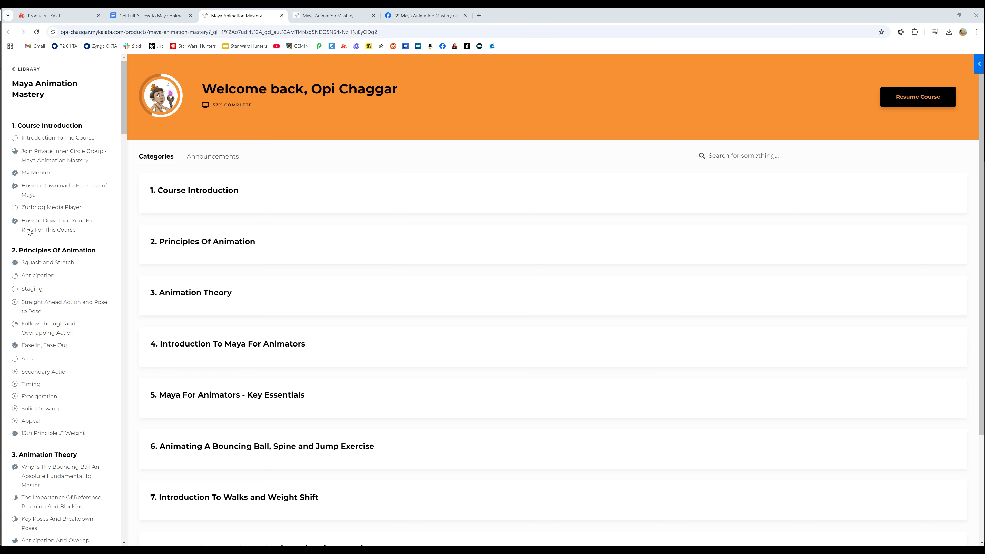
# - Switch to the web browser and look through the Maya Animation Mastery course lessons and the posts in its private Facebook group
pyautogui.hotkey('ctrl', 'Tab')
pyautogui.scroll(-8, 472, 312)
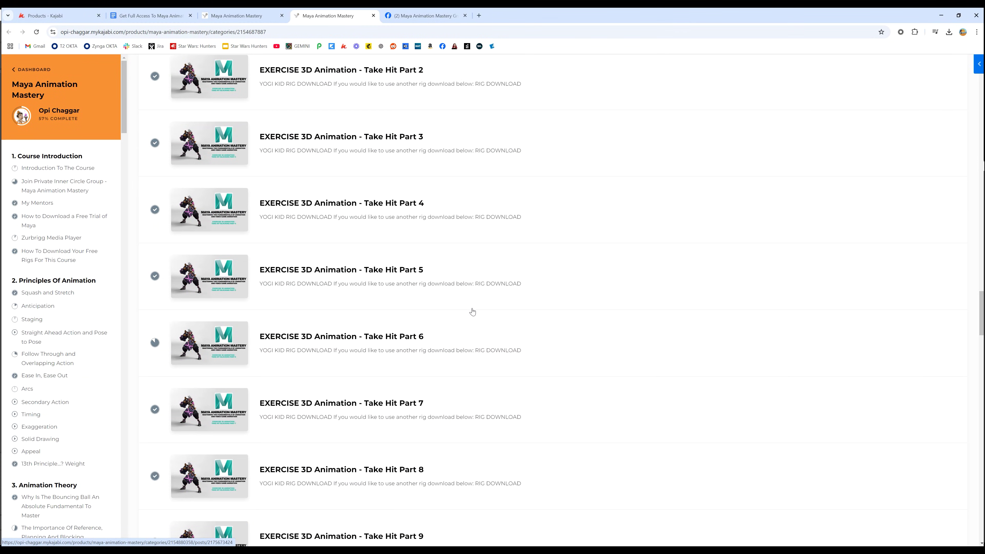
pyautogui.hotkey('ctrl', 'Tab')
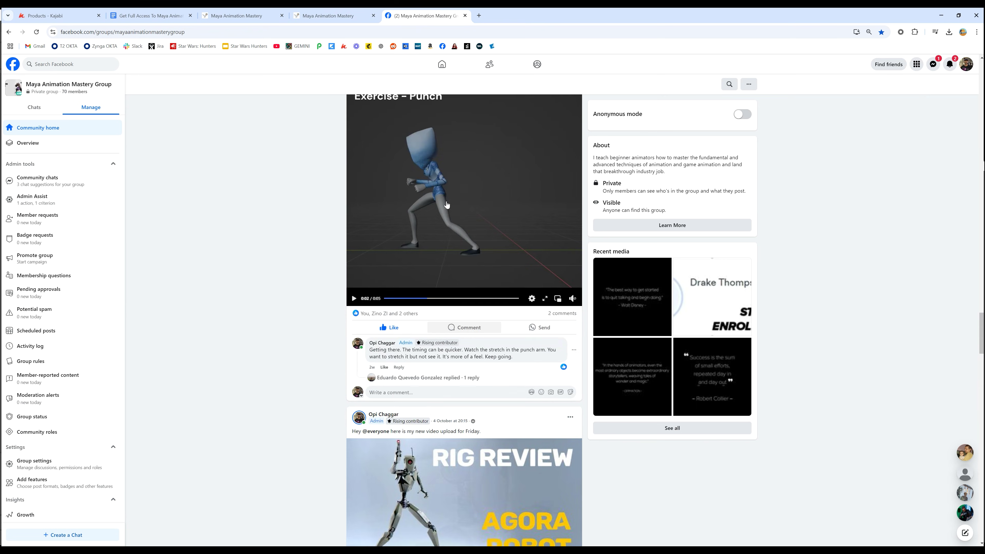
pyautogui.scroll(15, 458, 200)
pyautogui.scroll(6, 461, 201)
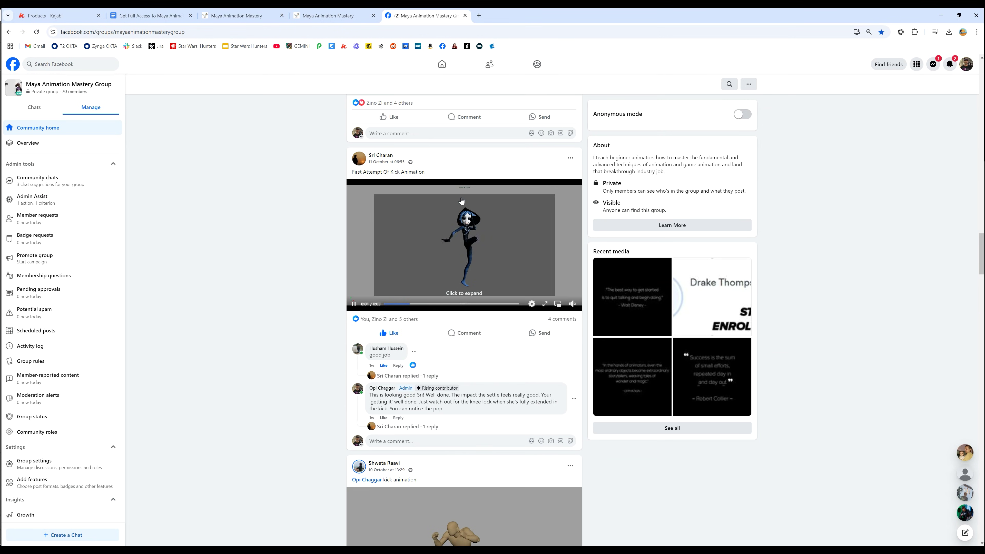
pyautogui.scroll(2, 577, 300)
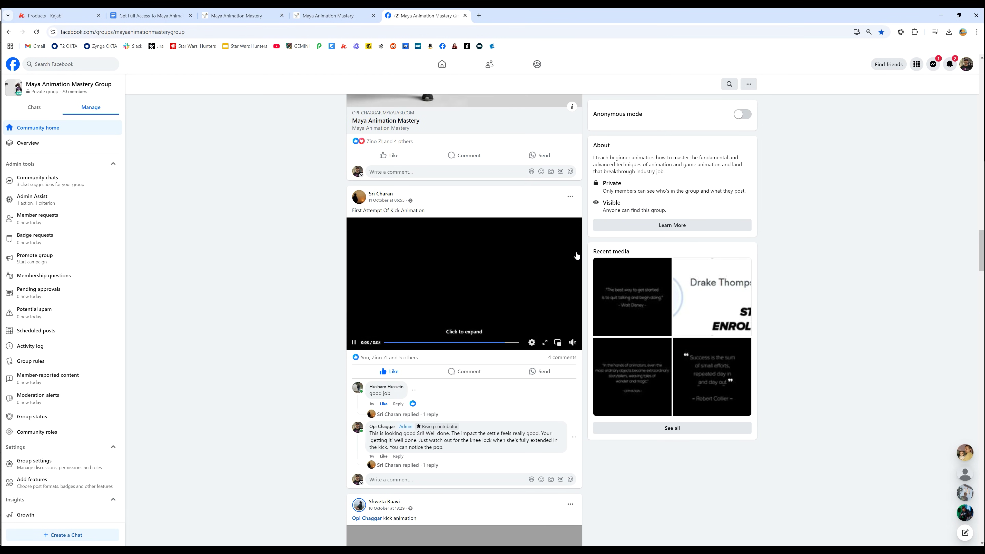
pyautogui.scroll(10, 492, 308)
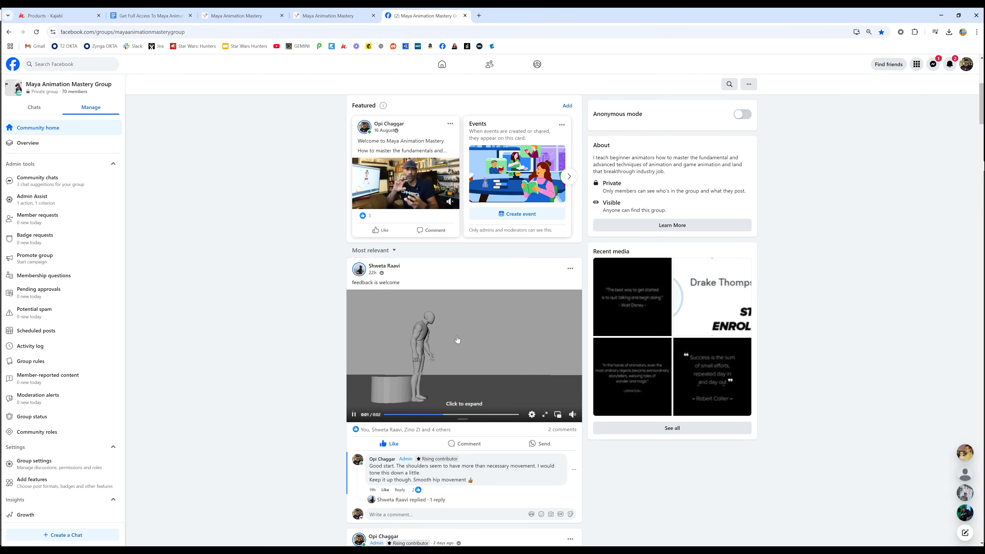
pyautogui.scroll(6, 457, 342)
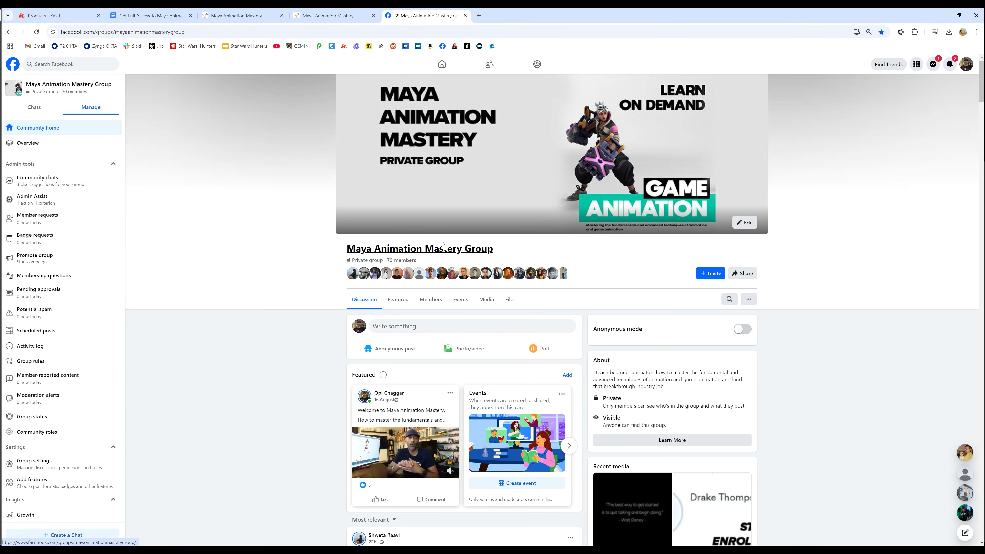